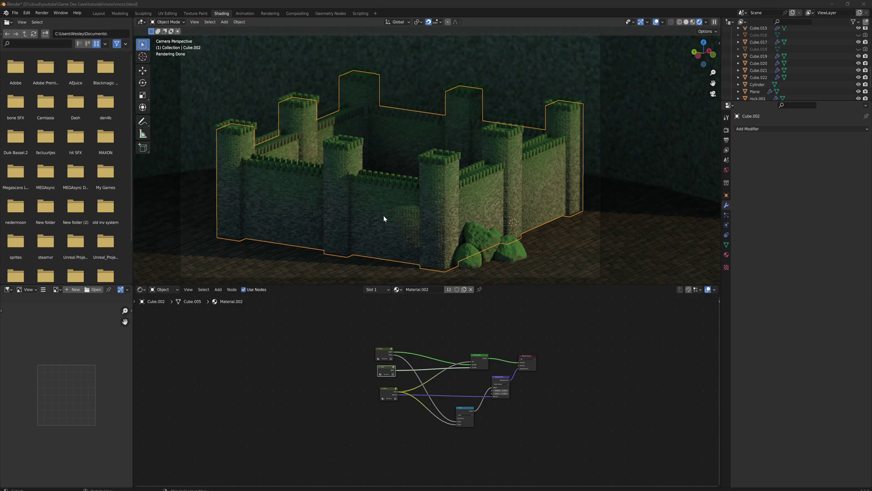
# Frame the castle's Material.002 node tree and reposition its node groups for a clearer layout
pyautogui.press('Home')
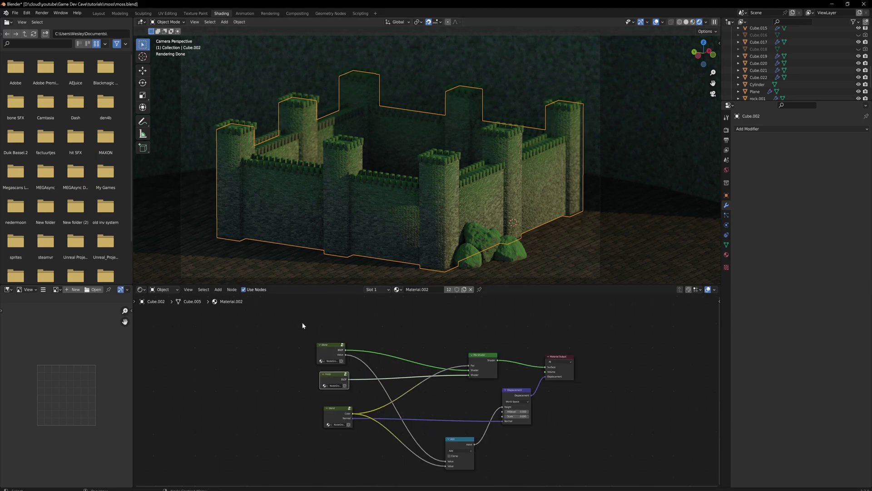
pyautogui.moveTo(302, 323); pyautogui.dragTo(620, 462)
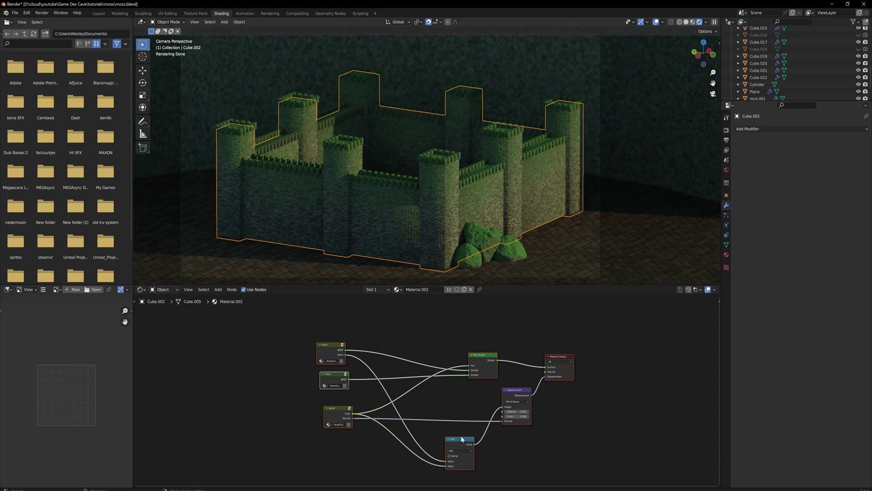
pyautogui.moveTo(463, 439); pyautogui.dragTo(460, 430)
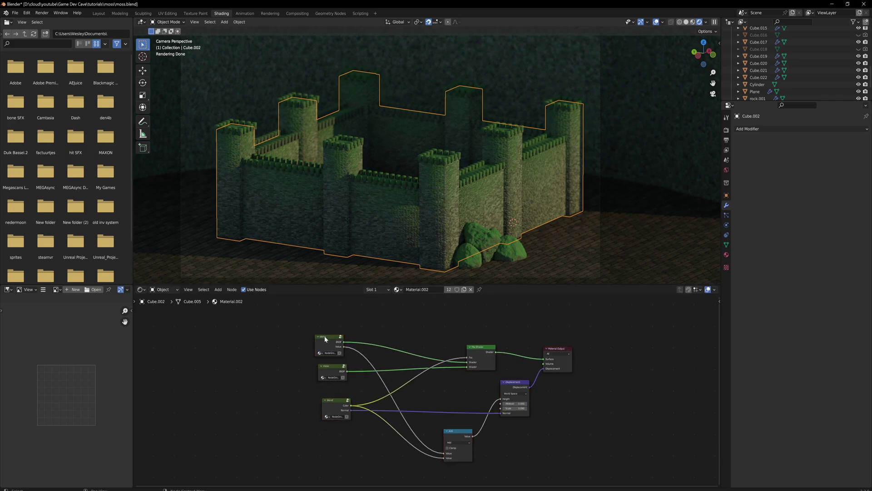
pyautogui.moveTo(325, 339); pyautogui.dragTo(331, 327)
pyautogui.click(329, 363)
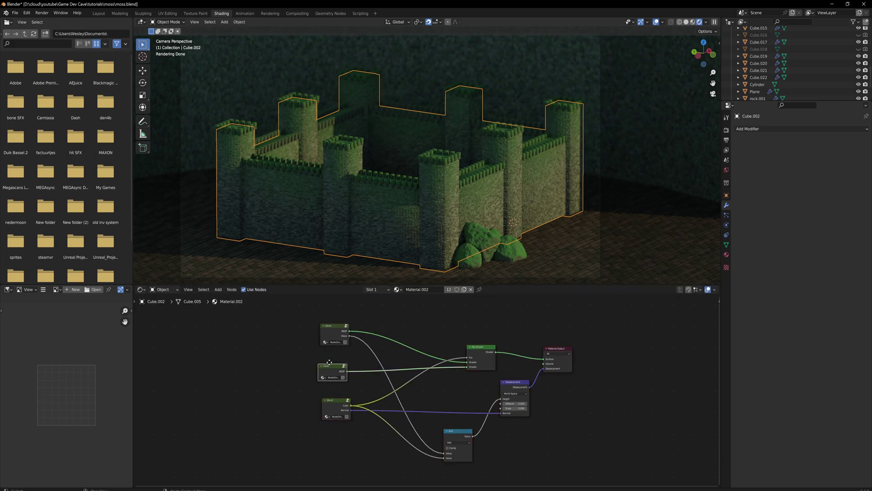
pyautogui.moveTo(330, 362); pyautogui.dragTo(330, 360)
pyautogui.moveTo(334, 402); pyautogui.dragTo(330, 401)
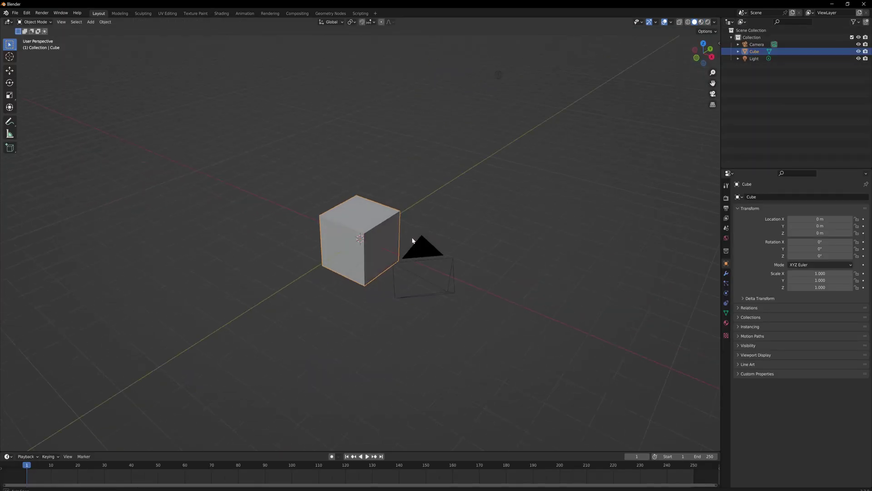
# In Edit Mode, stretch the default cube along the X axis by about 4.6 times to form a wall
pyautogui.moveTo(427, 233)
pyautogui.mouseDown(button='middle')
pyautogui.moveTo(387, 232)
pyautogui.moveTo(437, 234)
pyautogui.mouseUp(button='middle')
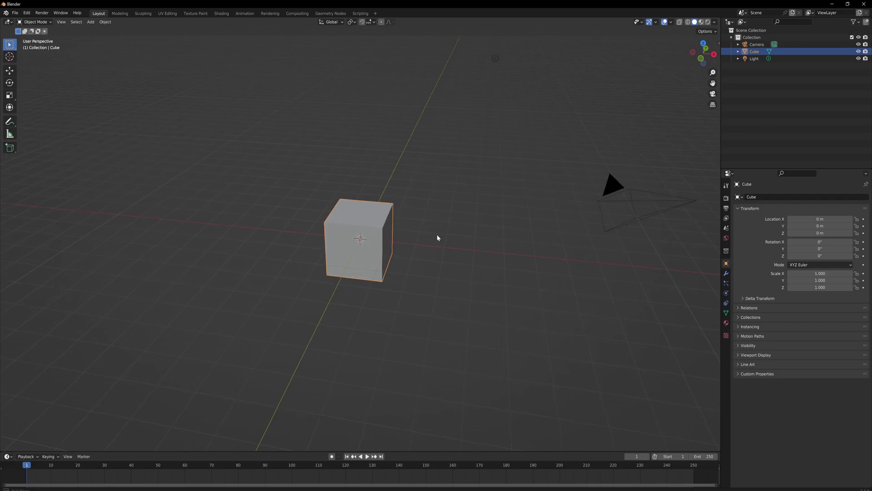
pyautogui.press('Tab')
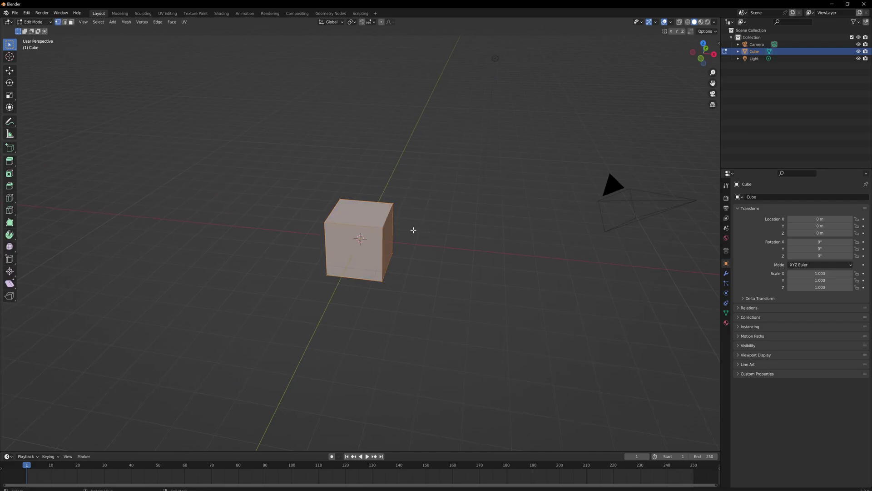
pyautogui.press('s')
pyautogui.press('x')
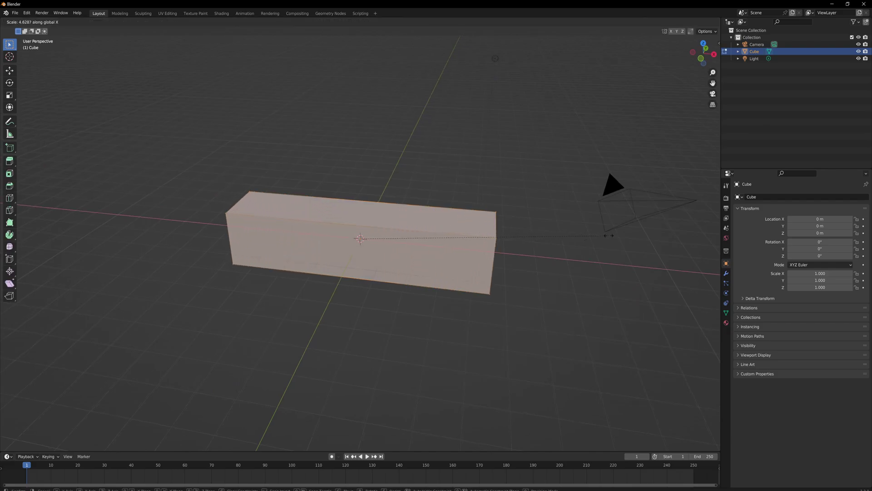
pyautogui.click(609, 236)
pyautogui.moveTo(532, 253)
pyautogui.mouseDown(button='middle')
pyautogui.moveTo(473, 236)
pyautogui.moveTo(513, 255)
pyautogui.moveTo(518, 244)
pyautogui.mouseUp(button='middle')
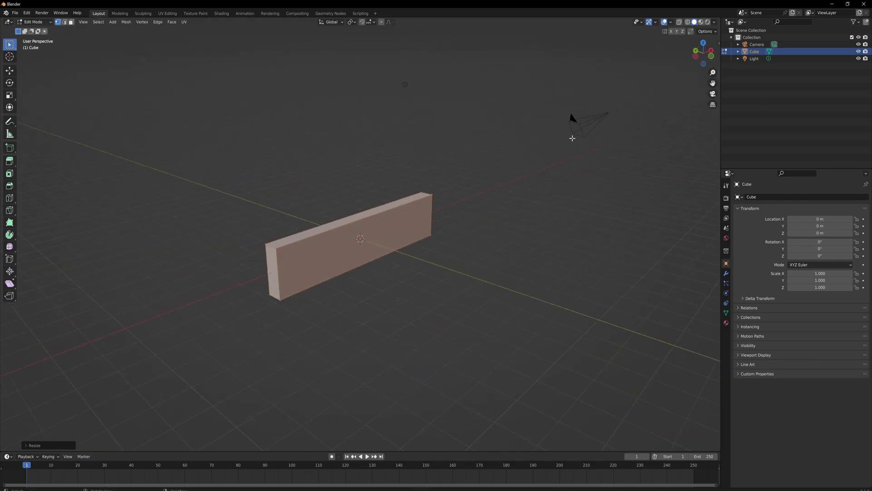
pyautogui.moveTo(545, 189); pyautogui.dragTo(540, 189, button='middle')
pyautogui.press('KP_0')
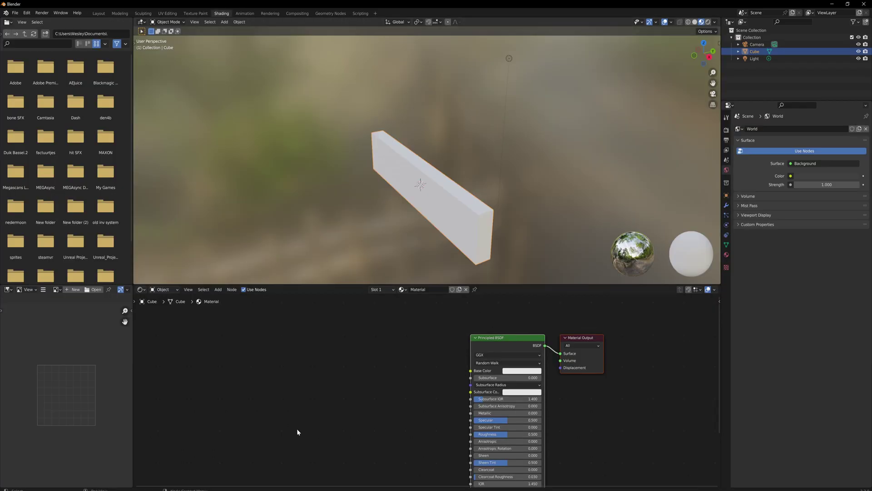
# Add a Voronoi Texture node beside the Principled BSDF and preview its Color output on the wall
pyautogui.click(372, 399)
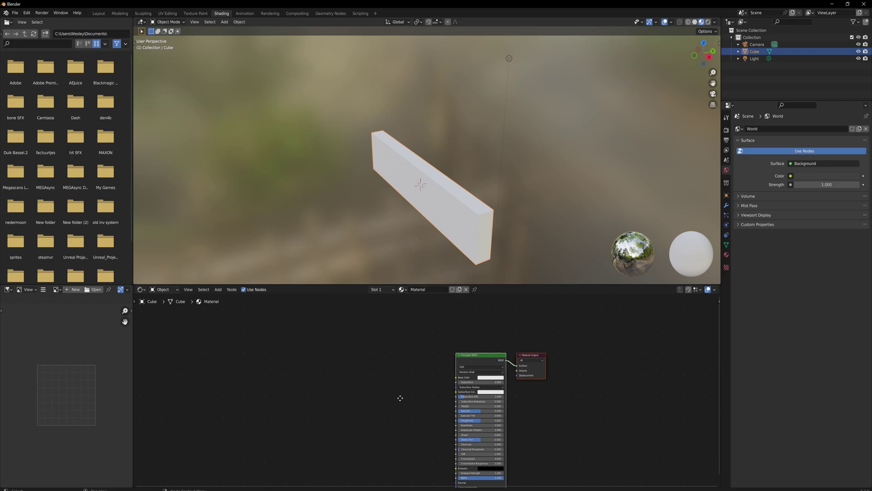
pyautogui.moveTo(399, 400); pyautogui.dragTo(360, 366, button='middle')
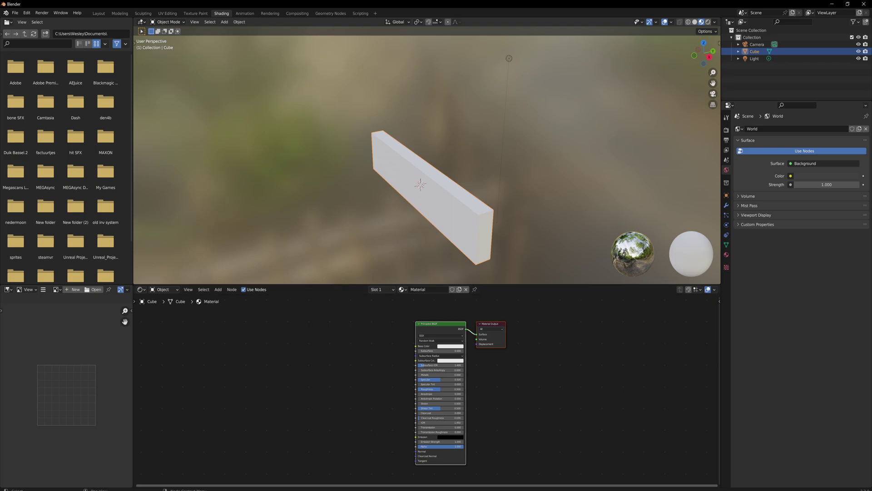
pyautogui.hotkey('shift', 'a')
pyautogui.write('vor')
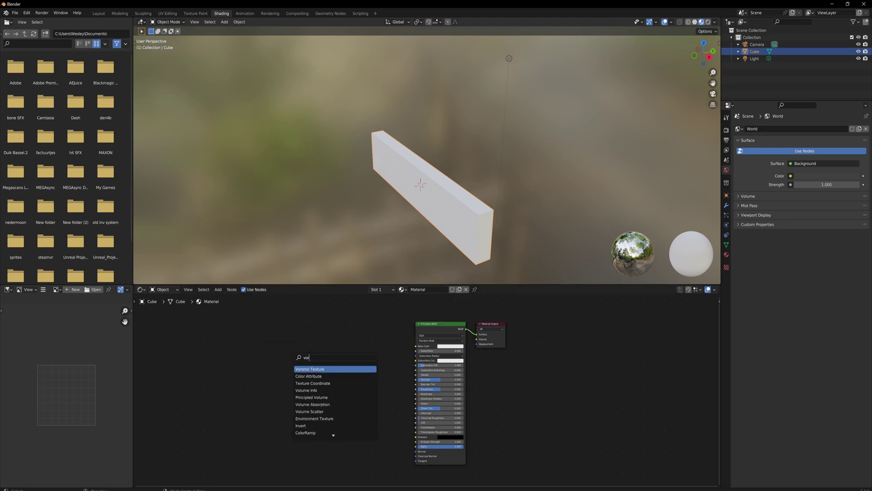
pyautogui.press('Return')
pyautogui.click(307, 359)
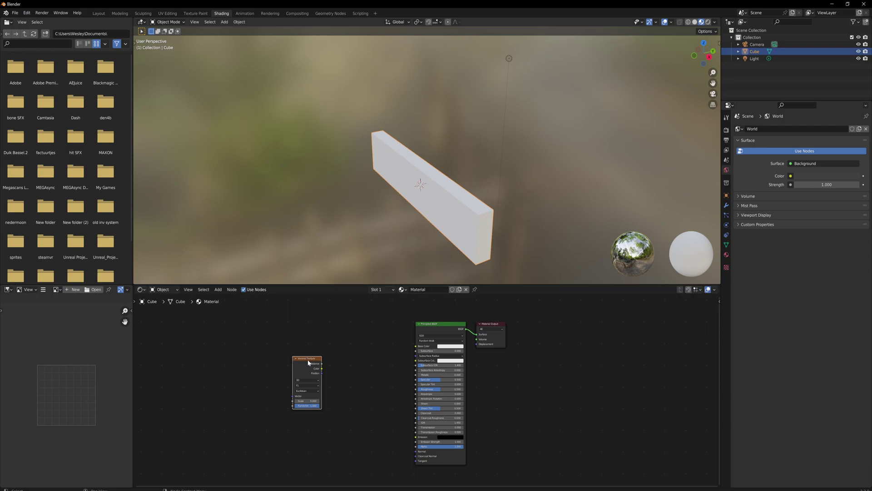
pyautogui.moveTo(321, 368); pyautogui.dragTo(416, 345)
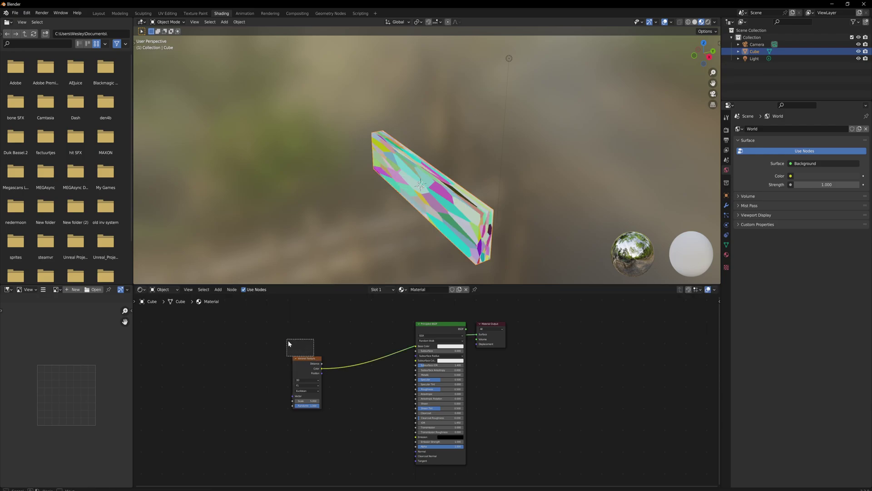
pyautogui.moveTo(307, 359); pyautogui.dragTo(290, 344)
# Map the Voronoi texture with Object coordinates through Texture Coordinate and Mapping nodes, and lower its Scale for larger cells
pyautogui.moveTo(401, 159); pyautogui.dragTo(461, 183, button='middle')
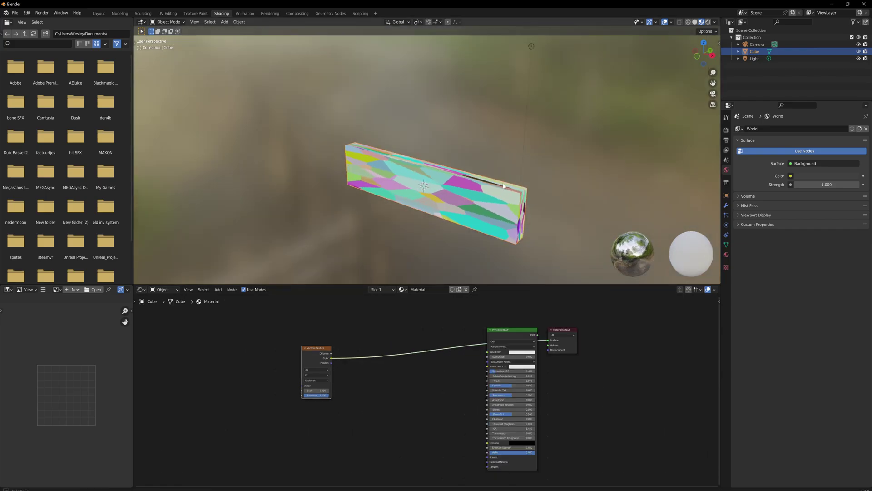
pyautogui.moveTo(386, 213); pyautogui.dragTo(407, 232, button='middle')
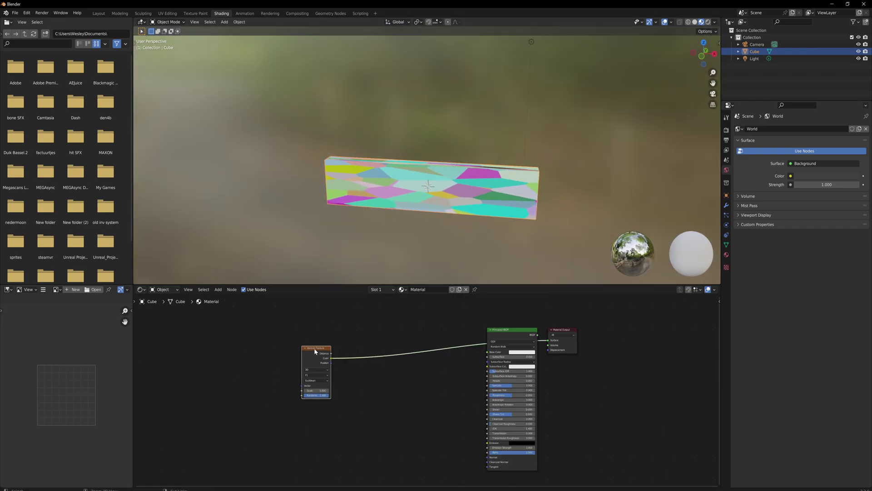
pyautogui.hotkey('ctrl', 't')
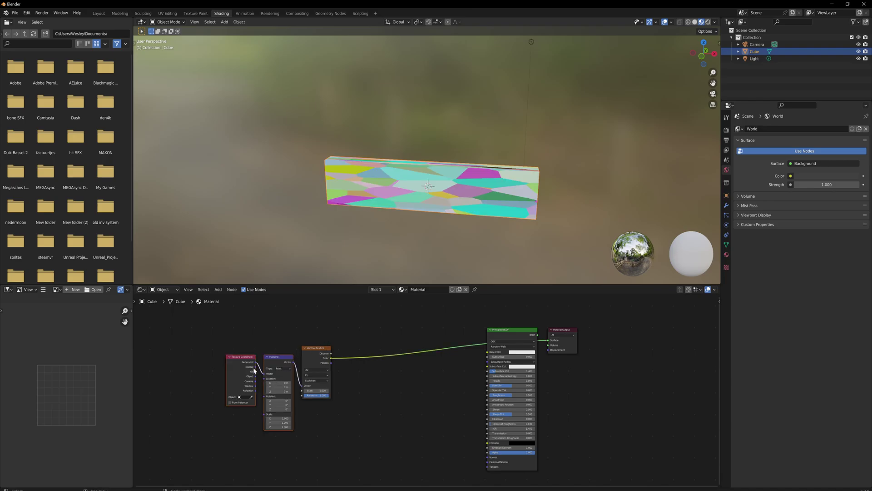
pyautogui.moveTo(249, 366)
pyautogui.mouseDown()
pyautogui.moveTo(229, 364)
pyautogui.moveTo(241, 372)
pyautogui.mouseUp()
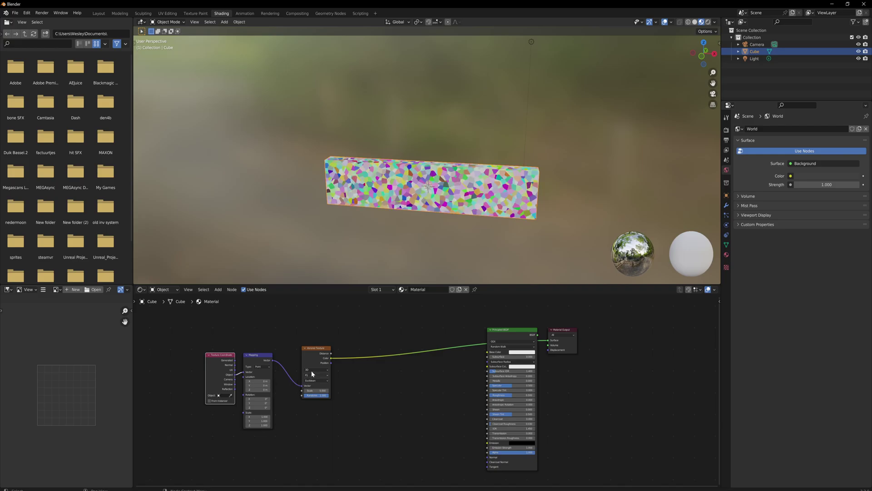
pyautogui.moveTo(416, 179); pyautogui.dragTo(477, 151, button='middle')
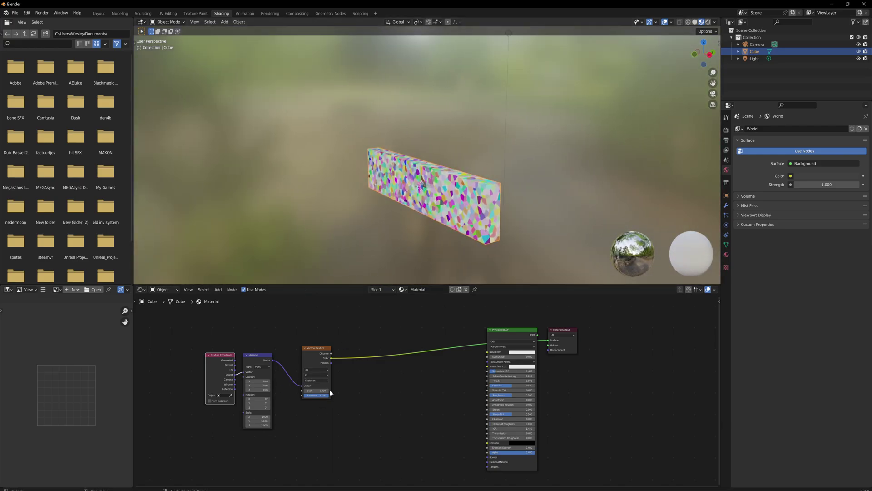
pyautogui.moveTo(329, 389); pyautogui.dragTo(306, 390)
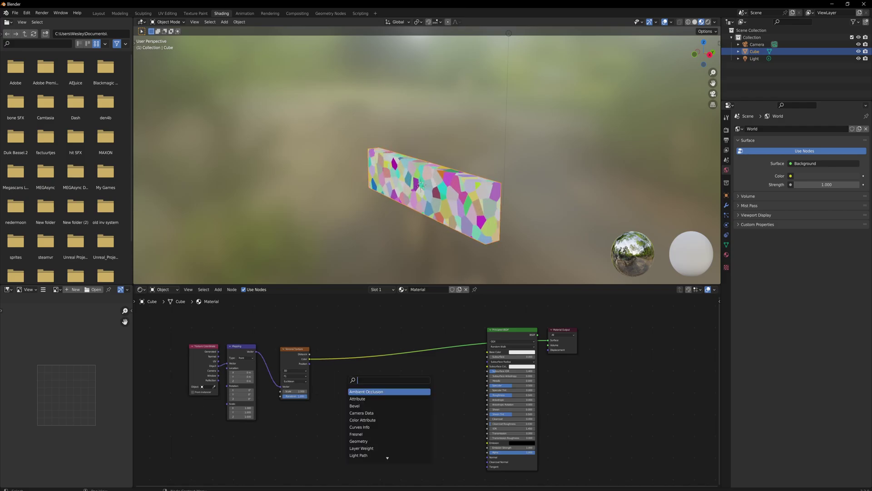
# Insert a ColorRamp node after the Voronoi Color output and connect its Color to the Principled BSDF's Base Color
pyautogui.write('colo')
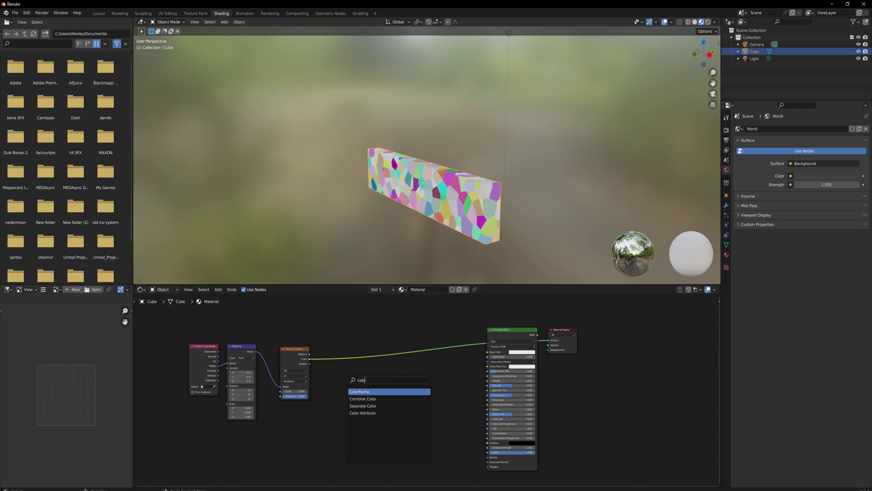
pyautogui.press('Return')
pyautogui.click(358, 332)
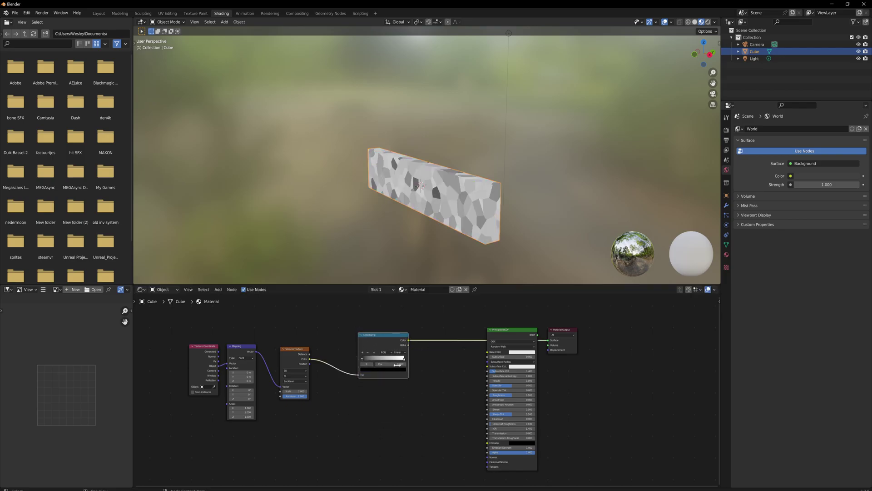
pyautogui.moveTo(432, 247); pyautogui.dragTo(448, 248, button='middle')
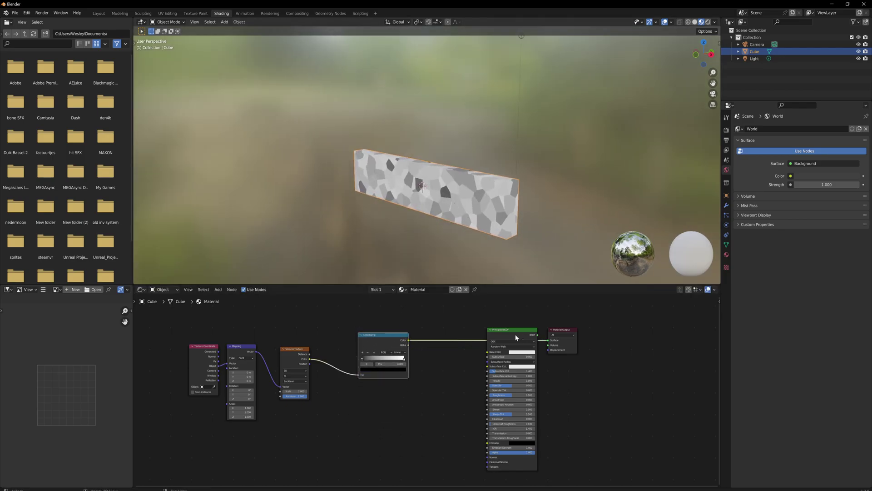
pyautogui.moveTo(408, 340); pyautogui.dragTo(488, 353)
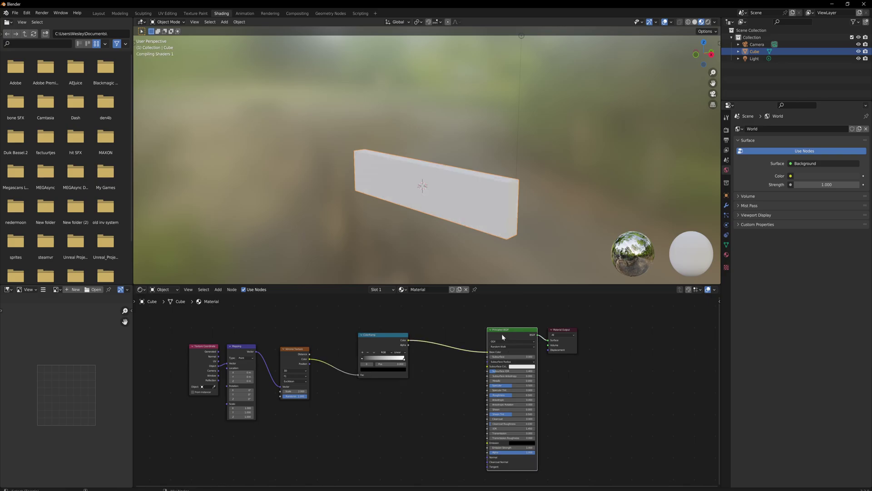
# Change the ColorRamp's black stop to dark grey and its white stop to a mid grey
pyautogui.click(370, 369)
pyautogui.click(397, 331)
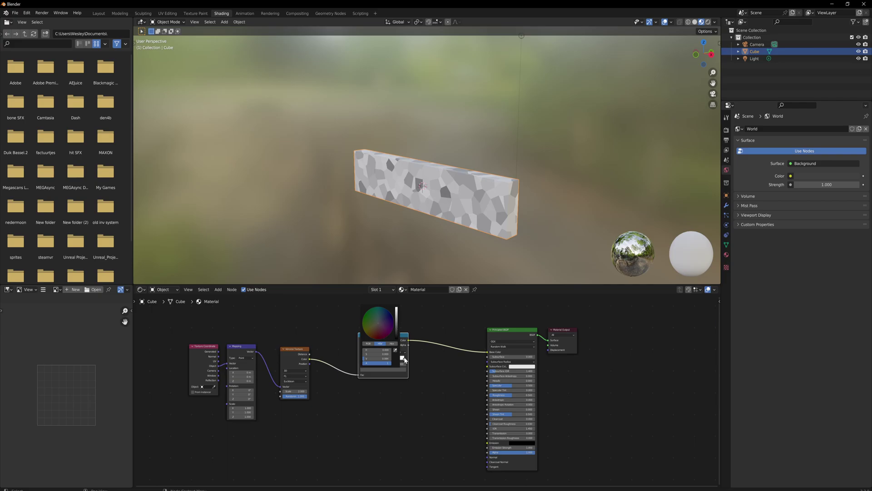
pyautogui.click(404, 359)
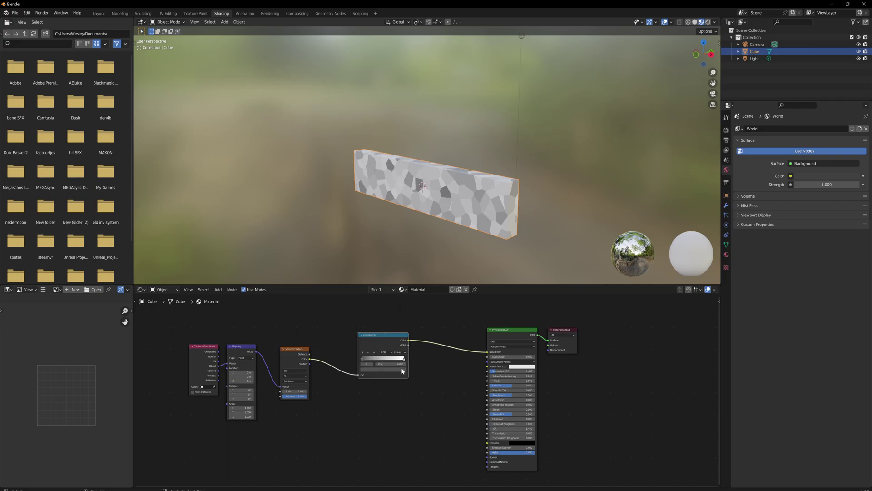
pyautogui.click(403, 370)
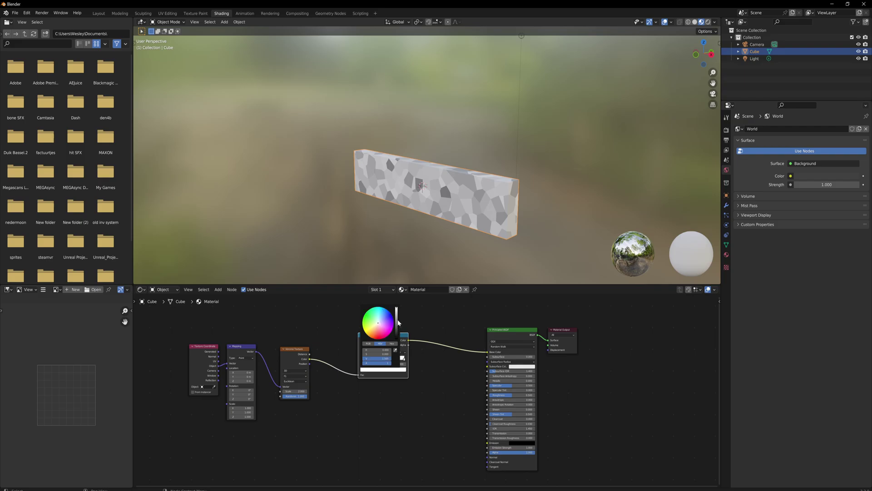
pyautogui.moveTo(397, 320); pyautogui.dragTo(397, 324)
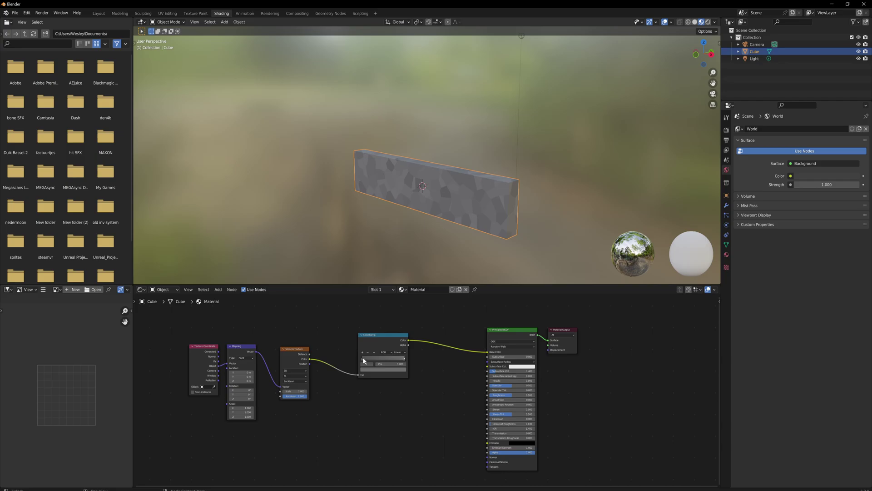
# Move the ColorRamp's stops close together near the middle and darken the dark stop for stronger contrast between stones
pyautogui.moveTo(362, 358)
pyautogui.mouseDown()
pyautogui.moveTo(400, 358)
pyautogui.moveTo(383, 358)
pyautogui.mouseUp()
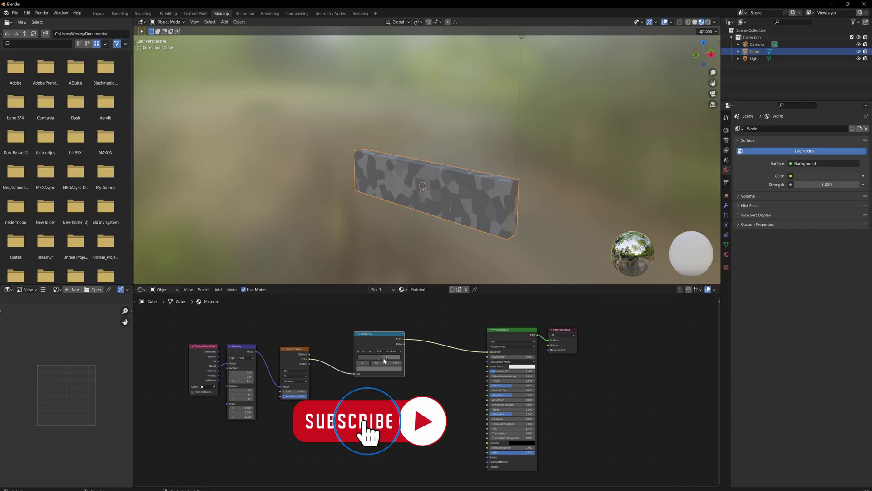
pyautogui.moveTo(375, 211); pyautogui.dragTo(396, 211, button='middle')
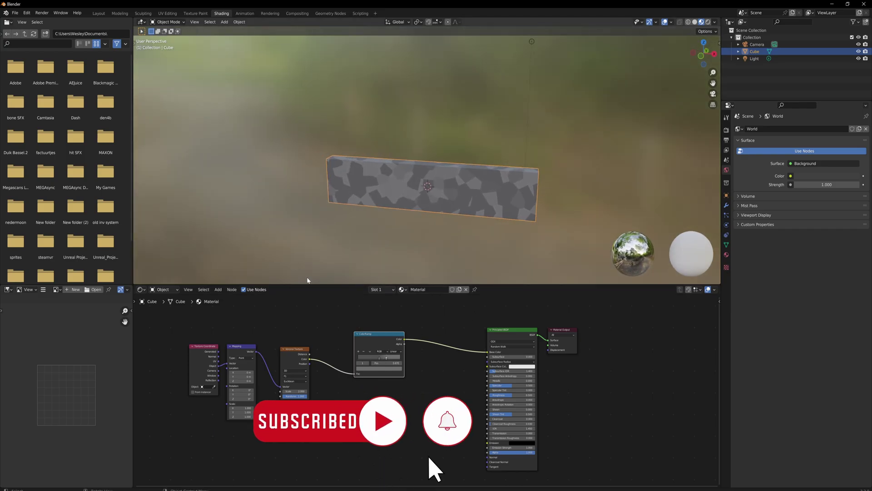
pyautogui.click(379, 359)
pyautogui.click(382, 368)
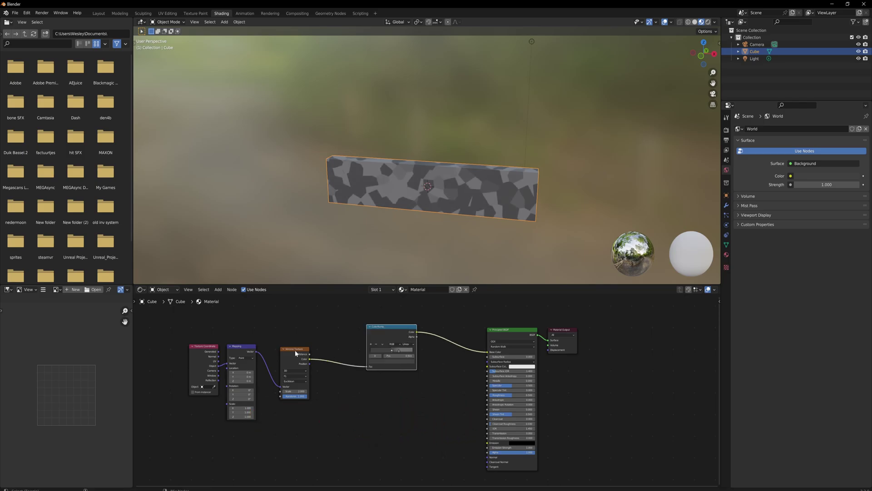
# Add a Bump node, feeding the Voronoi Distance into its Height and its Normal output into the Principled BSDF's Normal
pyautogui.keyDown('ctrl'); pyautogui.keyDown('shift'); pyautogui.click(295, 350); pyautogui.keyUp('shift'); pyautogui.keyUp('ctrl')
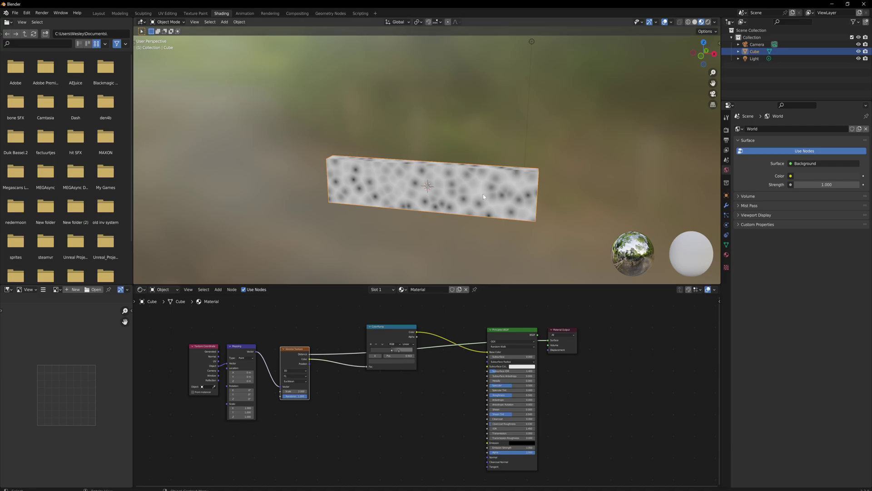
pyautogui.keyDown('ctrl'); pyautogui.keyDown('shift'); pyautogui.click(522, 328); pyautogui.keyUp('shift'); pyautogui.keyUp('ctrl')
pyautogui.hotkey('shift', 'a')
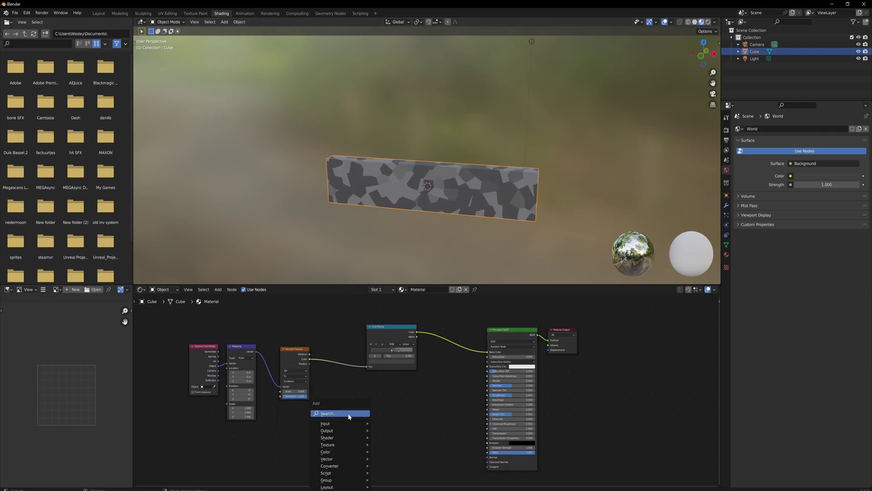
pyautogui.write('bemp')
pyautogui.press('Return')
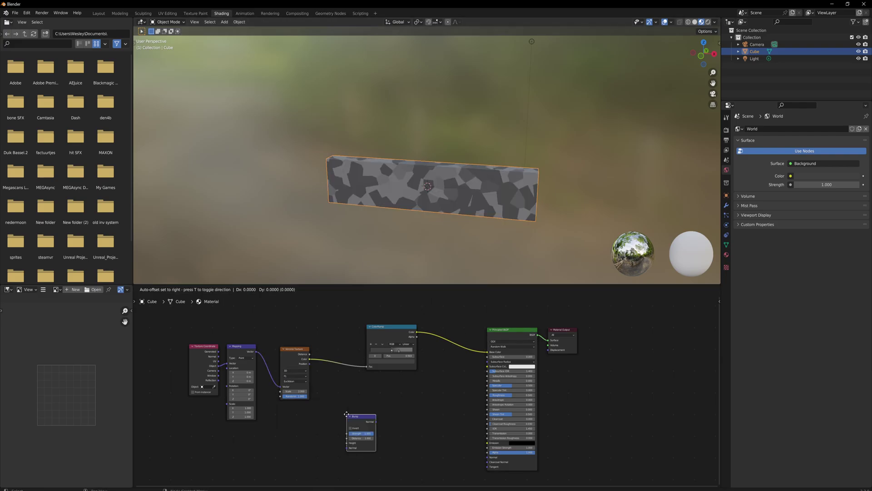
pyautogui.click(370, 423)
pyautogui.moveTo(309, 354); pyautogui.dragTo(487, 456)
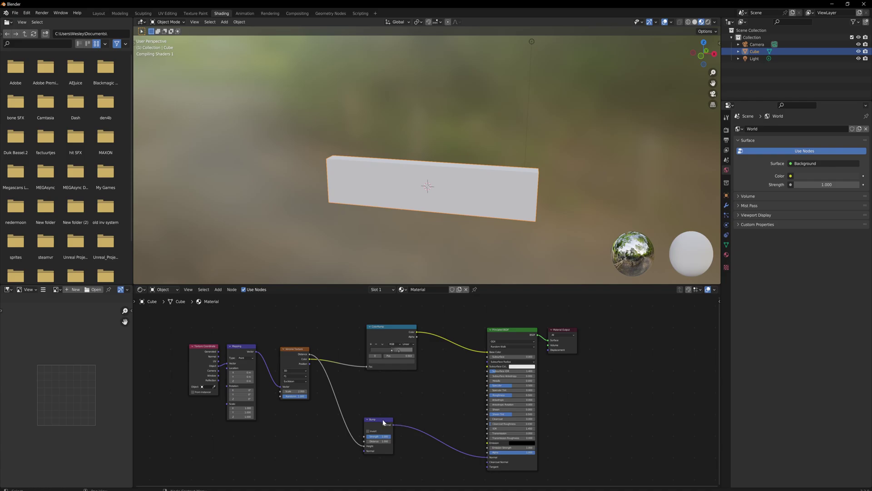
pyautogui.moveTo(527, 222)
pyautogui.mouseDown(button='middle')
pyautogui.moveTo(476, 222)
pyautogui.moveTo(475, 241)
pyautogui.moveTo(537, 233)
pyautogui.mouseUp(button='middle')
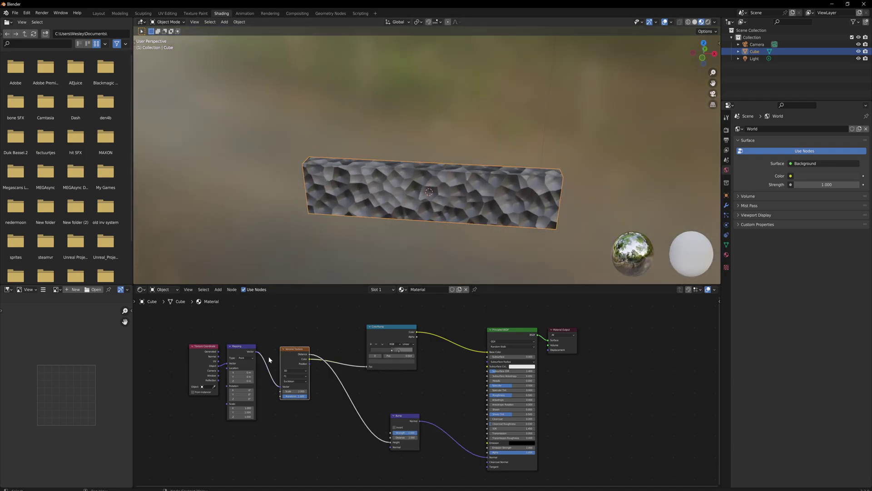
# Preview the Voronoi distance pattern, restore the shader output, and enable Invert on the Bump node with a slightly lower Strength
pyautogui.keyDown('ctrl'); pyautogui.keyDown('shift'); pyautogui.click(300, 354); pyautogui.keyUp('shift'); pyautogui.keyUp('ctrl')
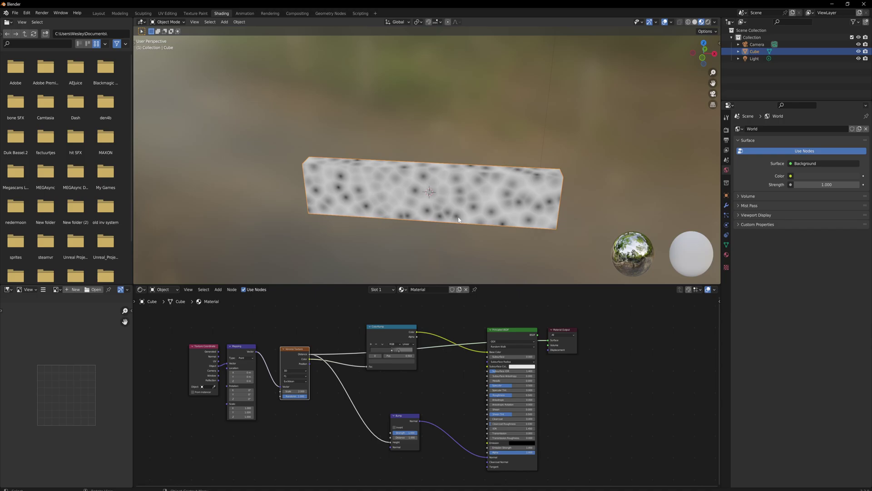
pyautogui.keyDown('ctrl'); pyautogui.keyDown('shift'); pyautogui.click(513, 332); pyautogui.keyUp('shift'); pyautogui.keyUp('ctrl')
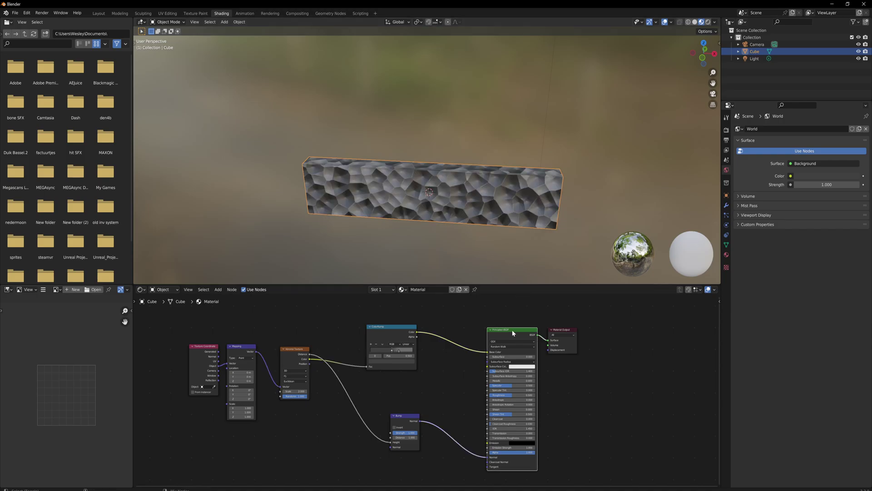
pyautogui.click(394, 428)
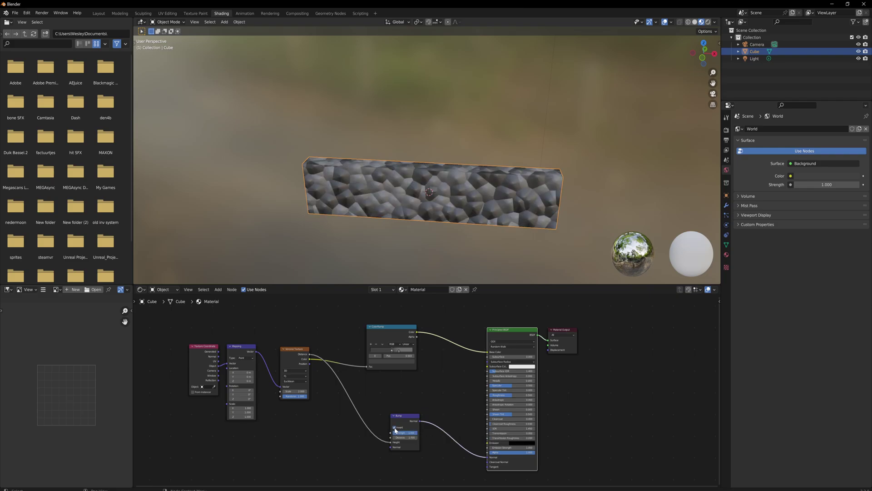
pyautogui.moveTo(439, 218); pyautogui.dragTo(456, 223, button='middle')
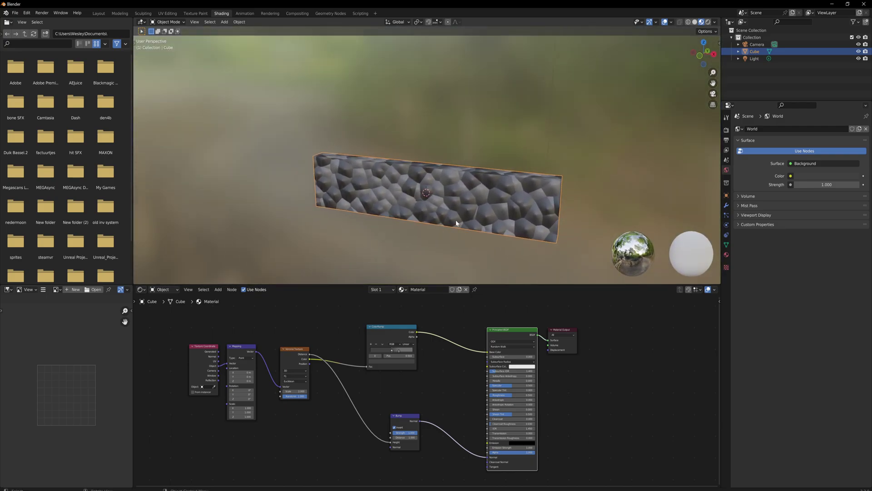
pyautogui.moveTo(413, 432)
pyautogui.mouseDown()
pyautogui.moveTo(404, 432)
pyautogui.moveTo(415, 437)
pyautogui.mouseUp()
pyautogui.moveTo(404, 437); pyautogui.dragTo(395, 437)
pyautogui.moveTo(536, 190); pyautogui.dragTo(535, 268, button='middle')
# Add a Displacement node with the Voronoi Distance as its Height and connect it to the Material Output's Displacement
pyautogui.moveTo(561, 333); pyautogui.dragTo(616, 324)
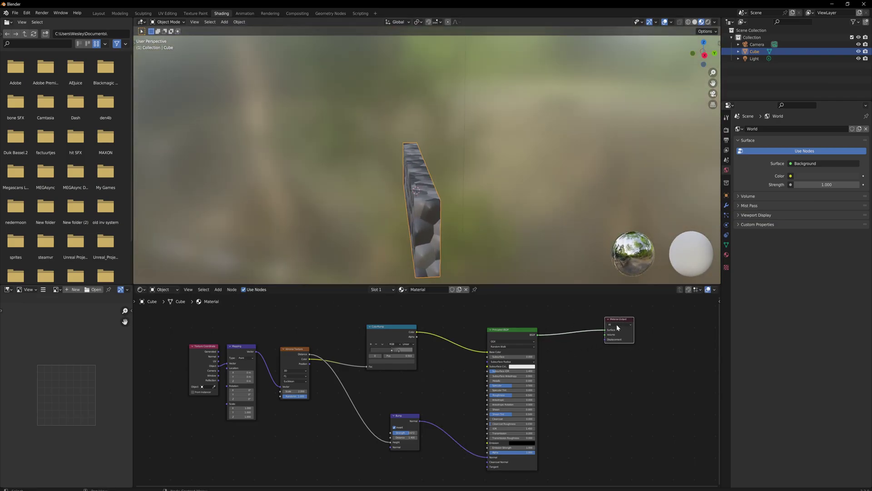
pyautogui.moveTo(594, 380); pyautogui.dragTo(564, 370, button='middle')
pyautogui.click(555, 390)
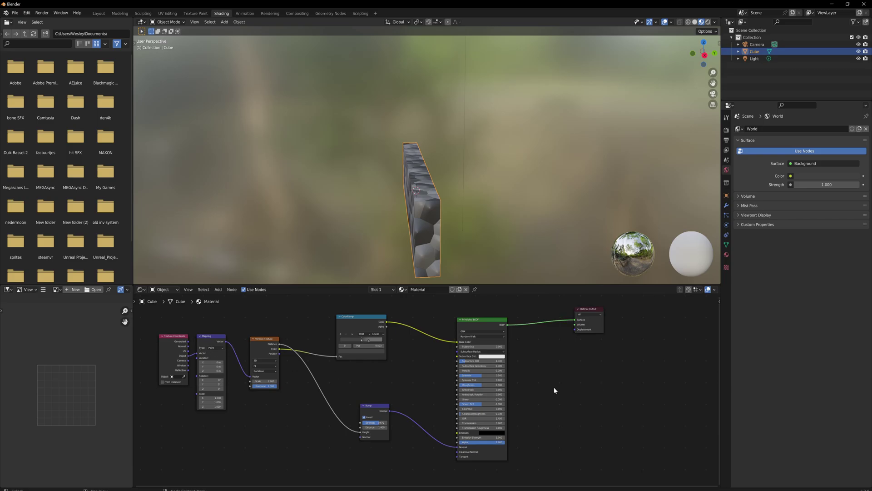
pyautogui.rightClick(554, 390)
pyautogui.hotkey('shift', 'a')
pyautogui.click(547, 367)
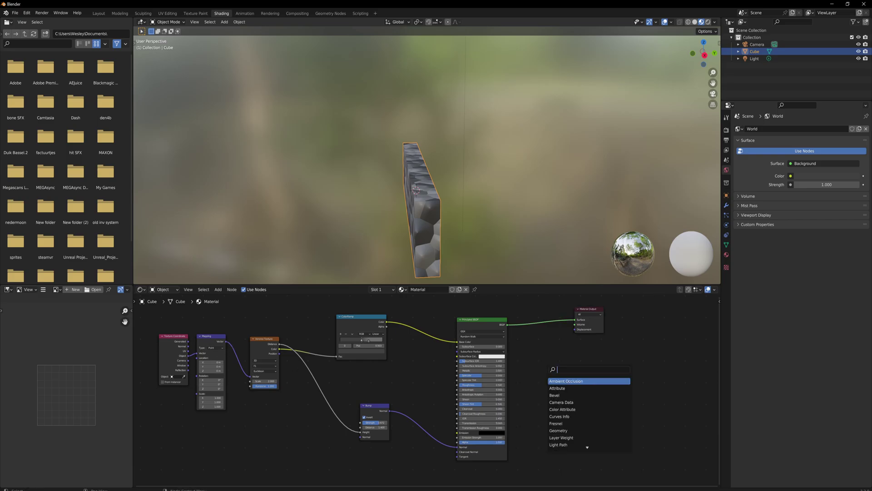
pyautogui.write('displ')
pyautogui.press('Return')
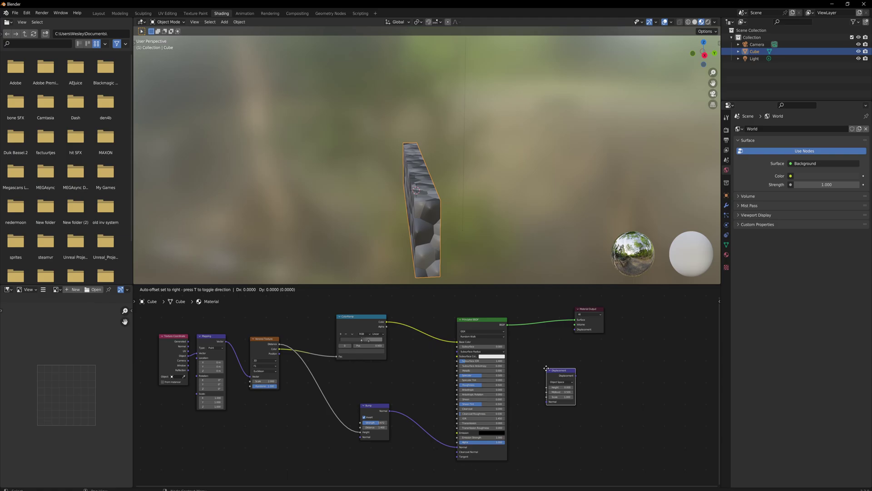
pyautogui.click(546, 370)
pyautogui.moveTo(279, 344); pyautogui.dragTo(574, 330)
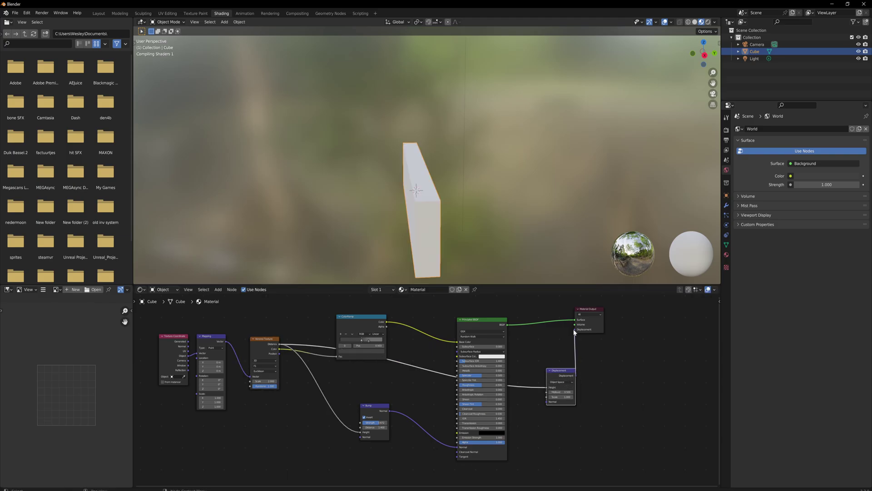
# Set the render engine to Cycles with GPU Compute as the device and the Experimental feature set
pyautogui.click(726, 129)
pyautogui.click(829, 128)
pyautogui.click(797, 151)
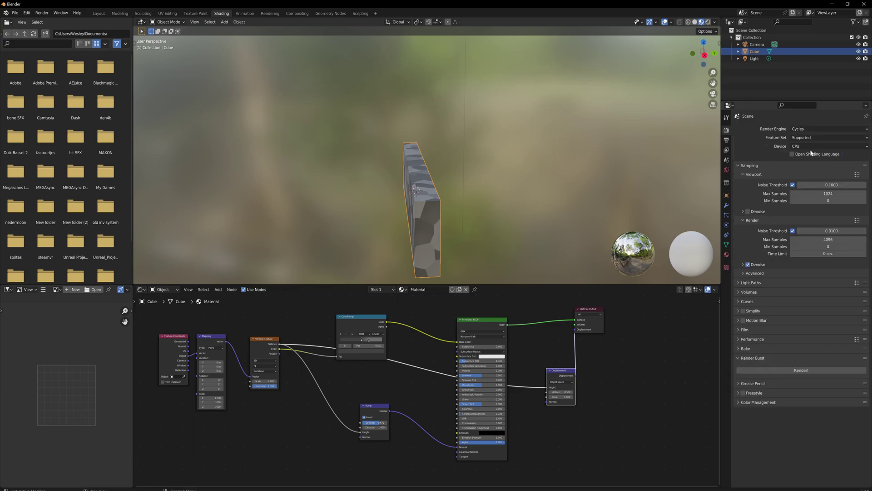
pyautogui.click(814, 145)
pyautogui.click(813, 162)
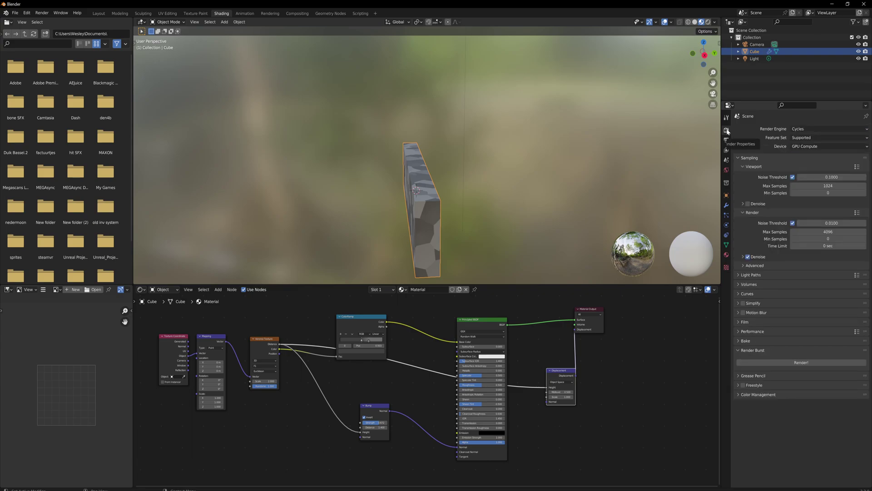
pyautogui.click(796, 140)
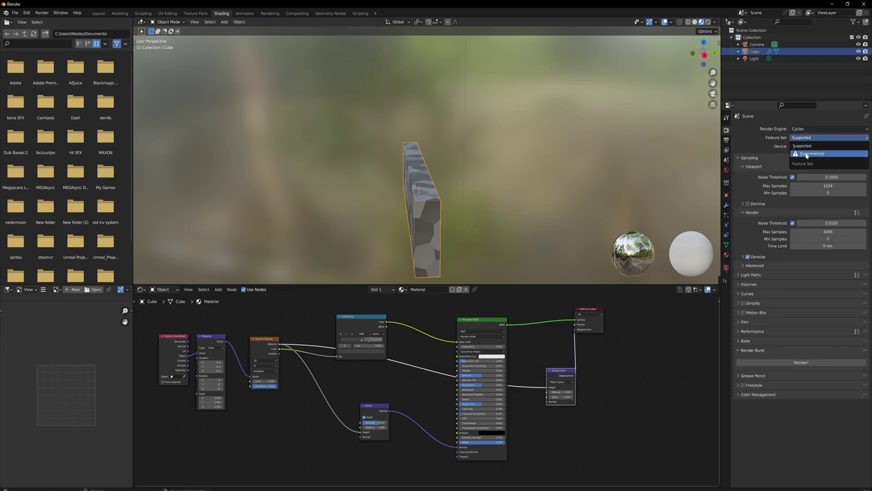
pyautogui.click(806, 155)
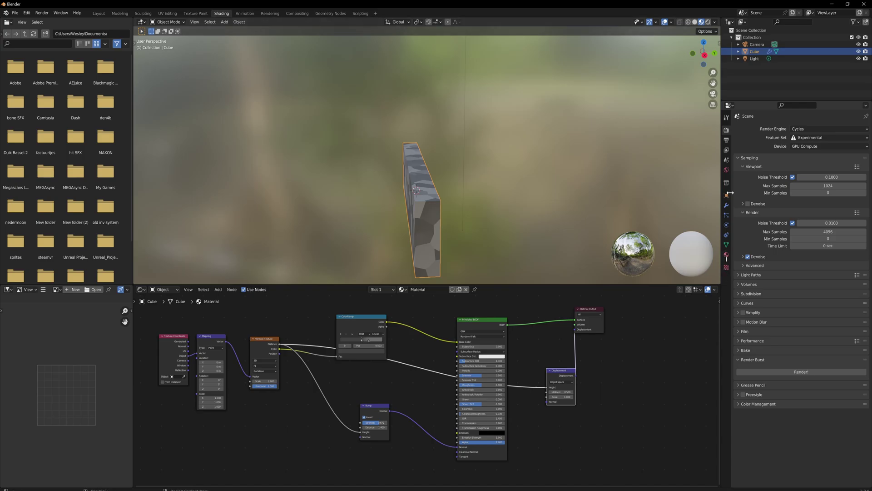
# Set the material's surface displacement method to Displacement and Bump, and switch the viewport to rendered shading
pyautogui.click(726, 254)
pyautogui.scroll(-5, 799, 272)
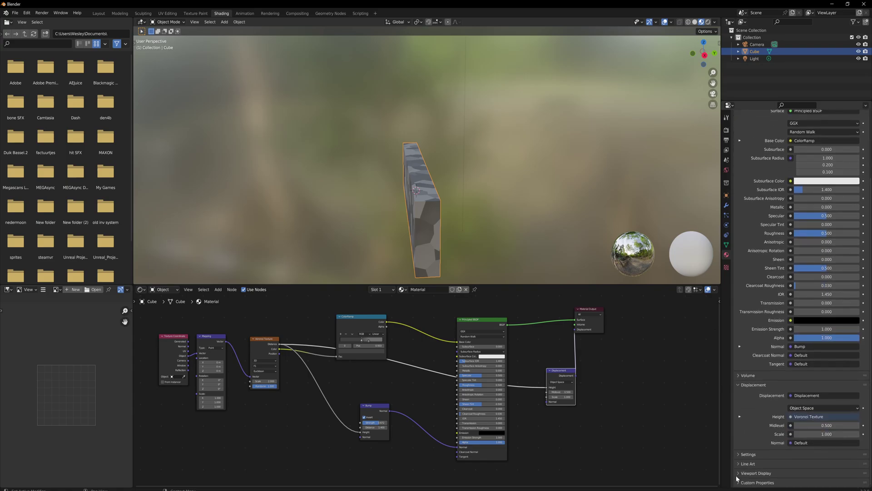
pyautogui.scroll(-3, 740, 463)
pyautogui.click(748, 407)
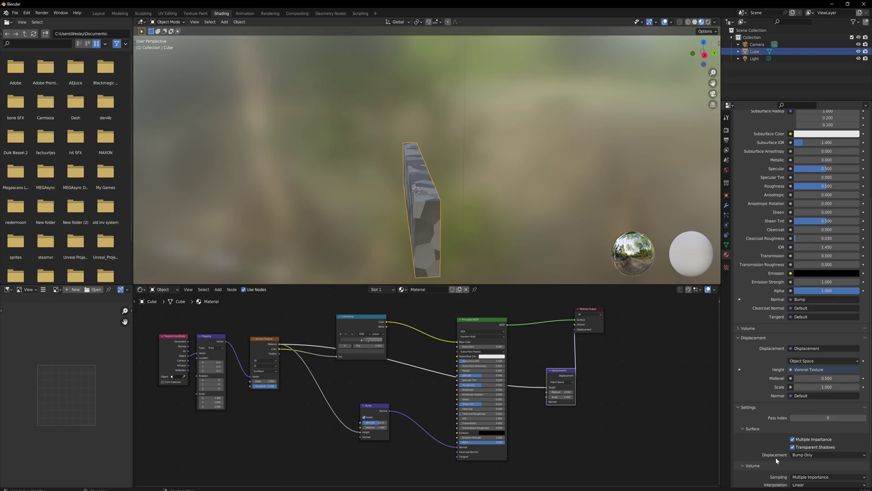
pyautogui.click(808, 454)
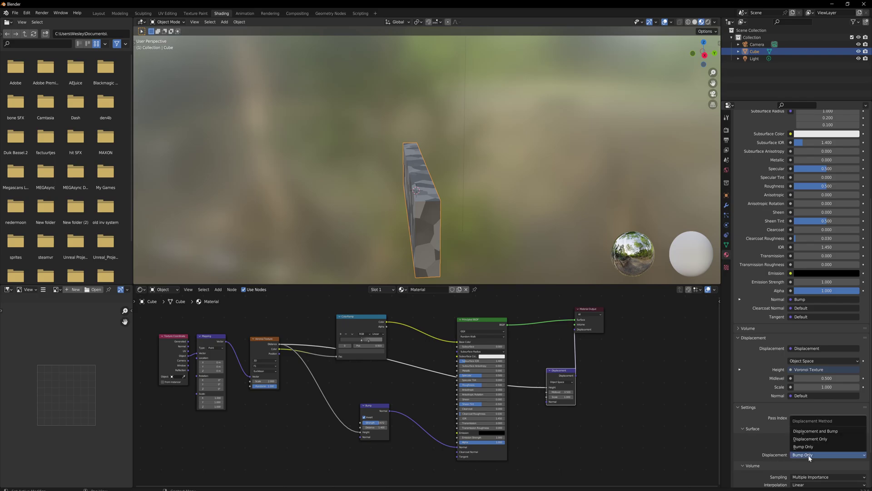
pyautogui.click(816, 431)
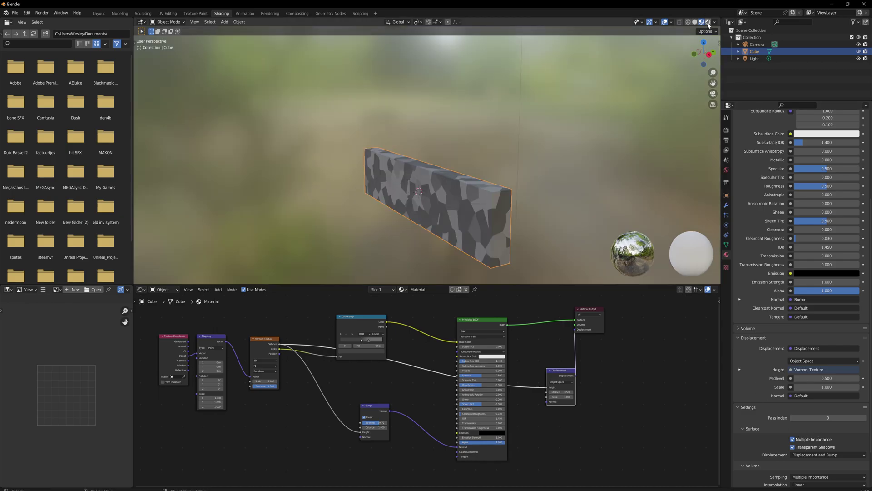
pyautogui.click(708, 21)
pyautogui.moveTo(511, 197); pyautogui.dragTo(515, 179, button='middle')
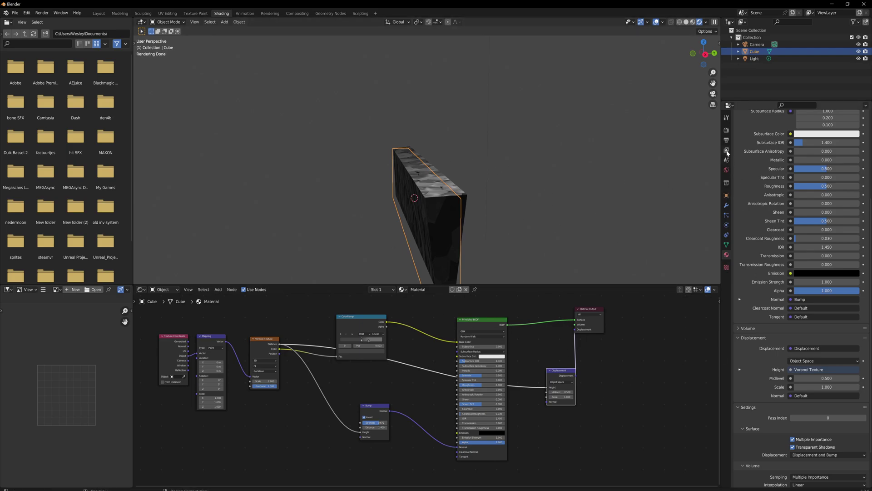
# Add a Subdivision Surface modifier to the wall, set to Simple with Adaptive Subdivision enabled
pyautogui.click(726, 206)
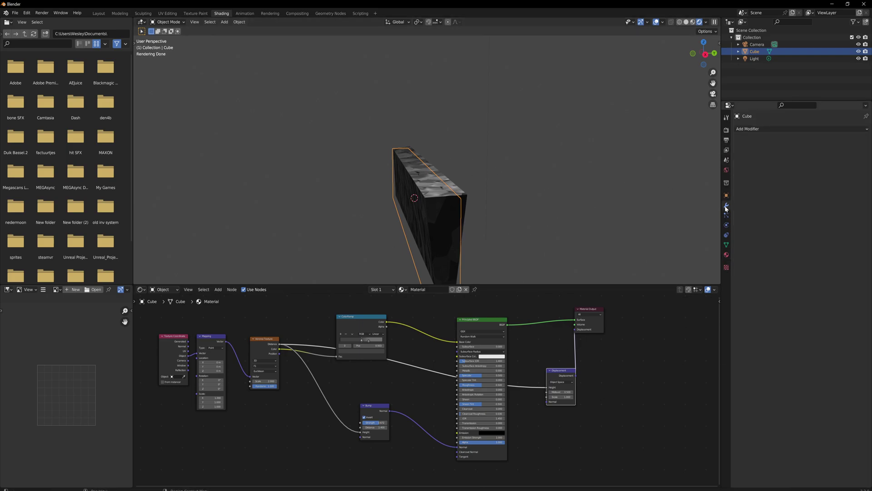
pyautogui.click(784, 129)
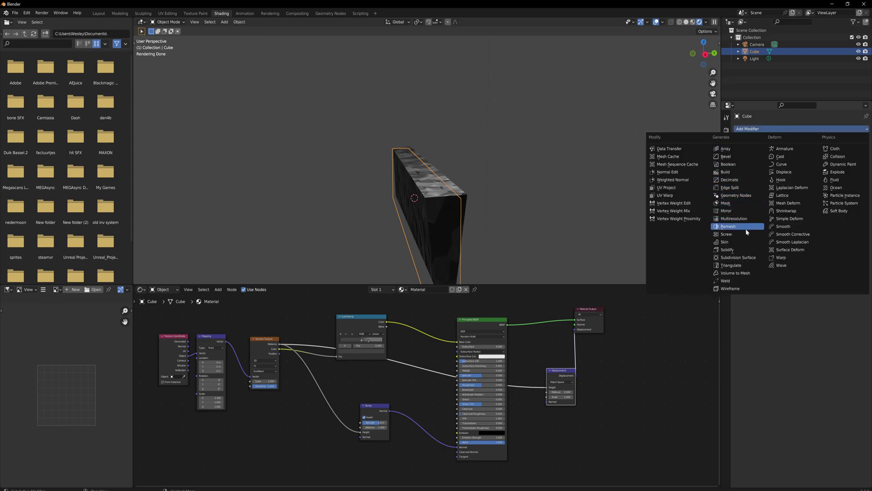
pyautogui.click(745, 257)
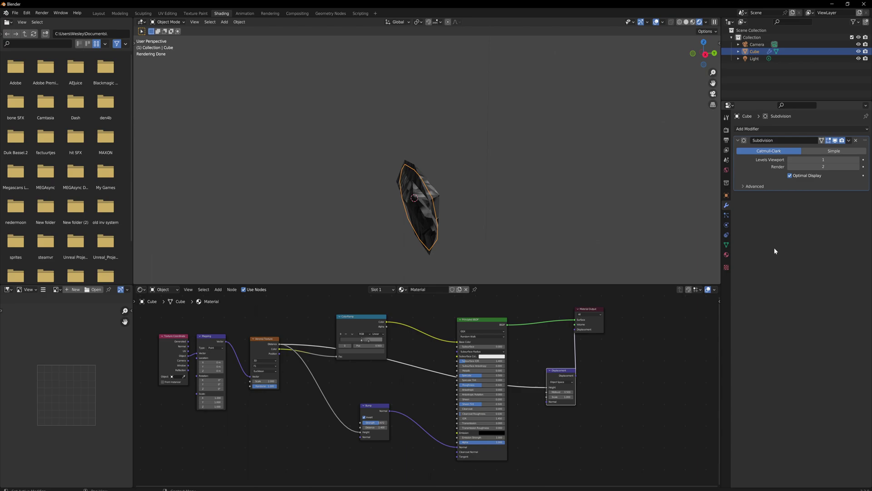
pyautogui.click(827, 151)
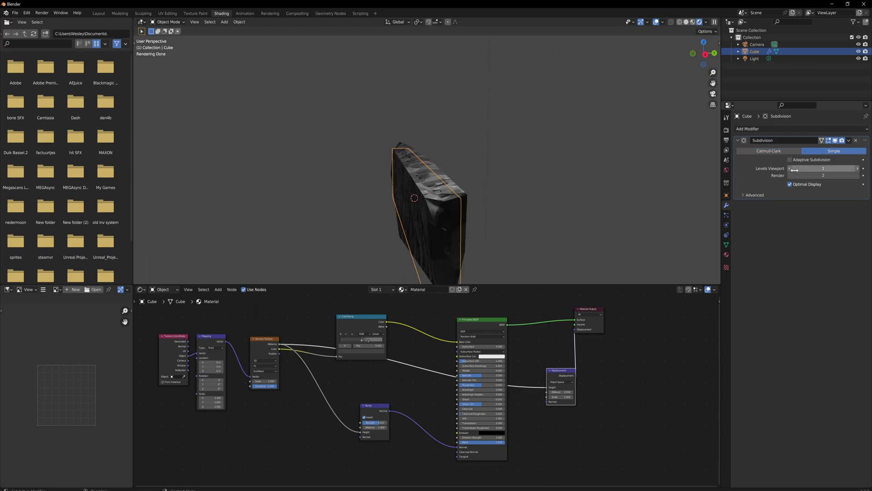
pyautogui.click(790, 160)
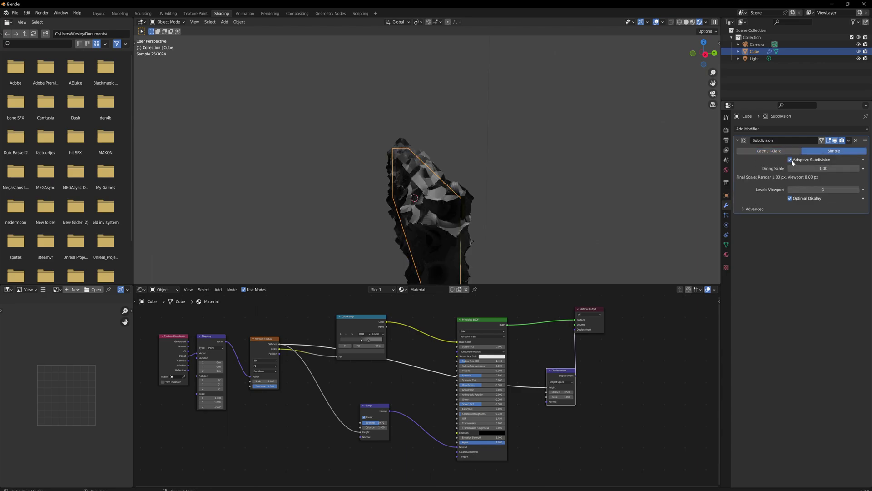
pyautogui.moveTo(459, 221); pyautogui.dragTo(428, 183, button='middle')
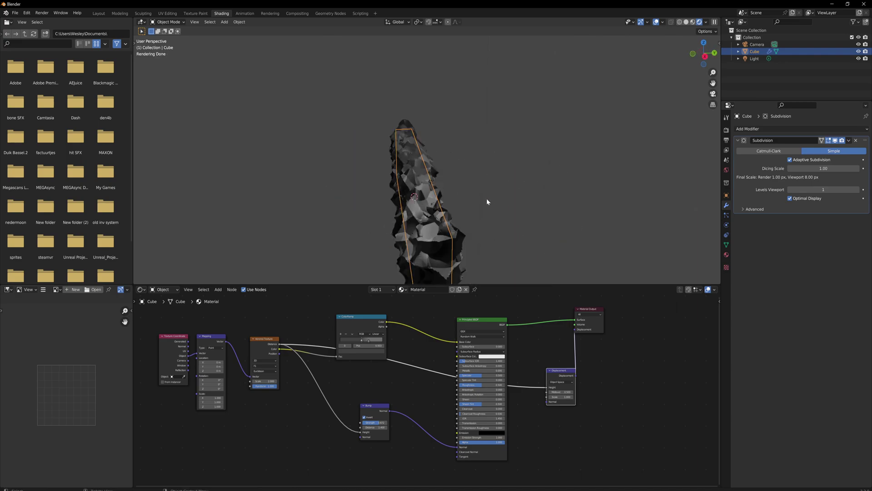
pyautogui.moveTo(486, 198); pyautogui.dragTo(454, 182, button='middle')
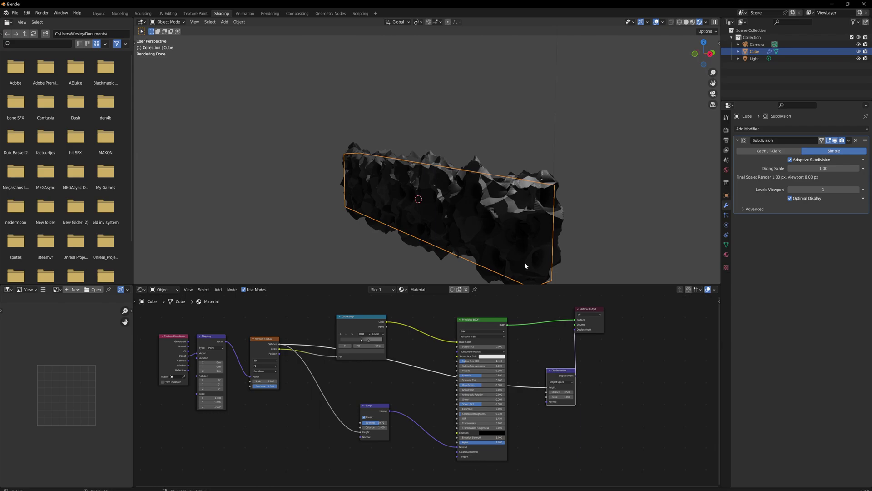
pyautogui.moveTo(482, 236); pyautogui.dragTo(482, 238, button='middle')
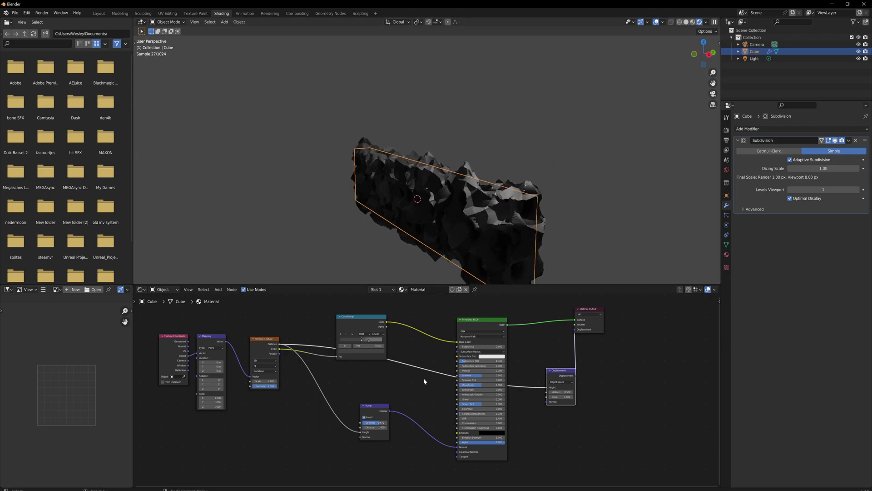
# Insert an Invert node between the Voronoi Distance and the Displacement Height, and strongly reduce the Displacement node's Scale
pyautogui.hotkey('shift', 'a')
pyautogui.click(406, 378)
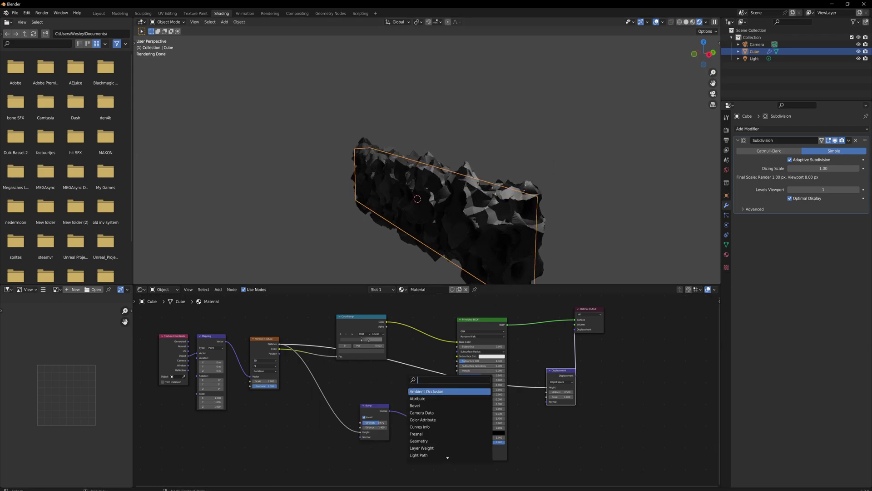
pyautogui.write('in')
pyautogui.press('Return')
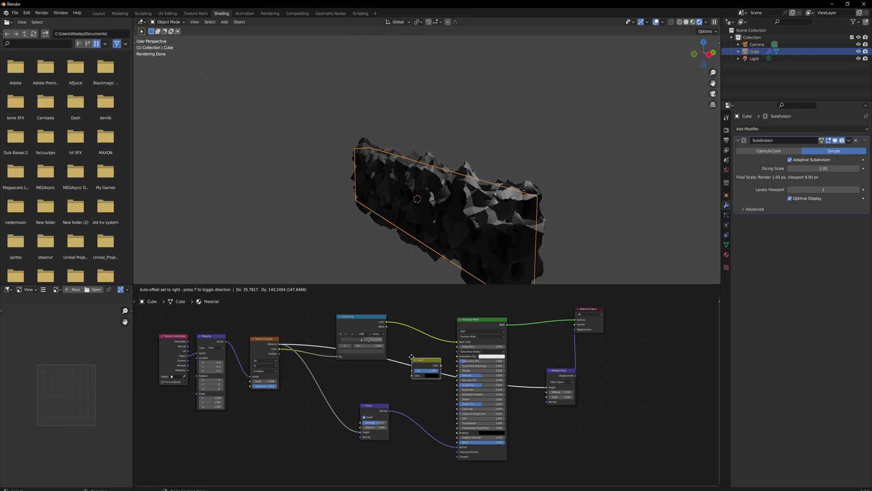
pyautogui.click(426, 367)
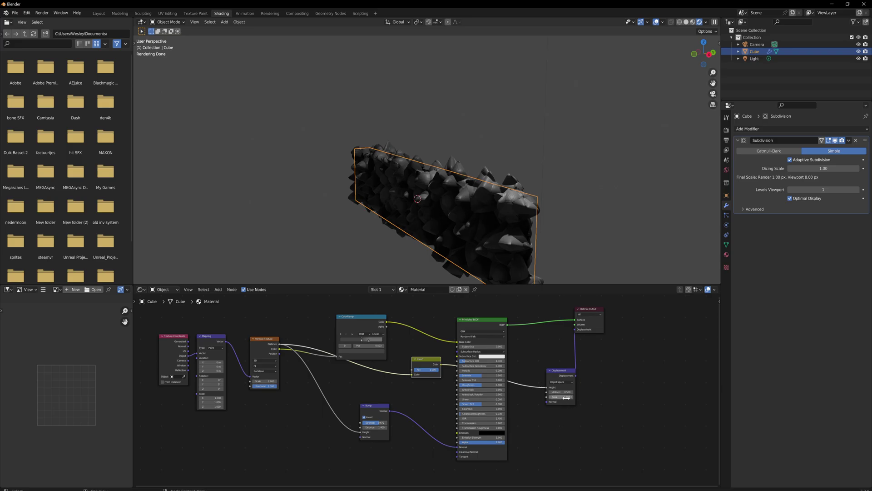
pyautogui.moveTo(569, 398)
pyautogui.mouseDown()
pyautogui.moveTo(545, 398)
pyautogui.moveTo(565, 396)
pyautogui.mouseUp()
pyautogui.moveTo(539, 243); pyautogui.dragTo(596, 239, button='middle')
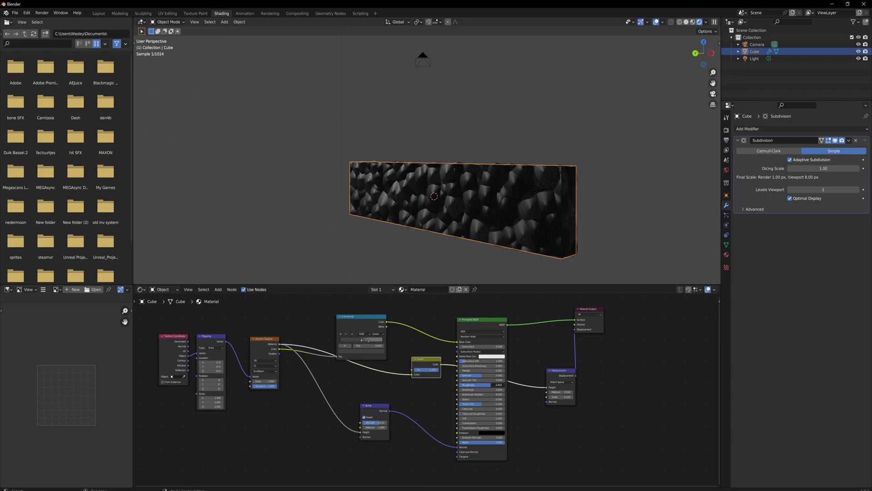
# Raise the stone Principled BSDF's Roughness to 1.000 and check the wall's rendered surface
pyautogui.moveTo(482, 385); pyautogui.dragTo(504, 384)
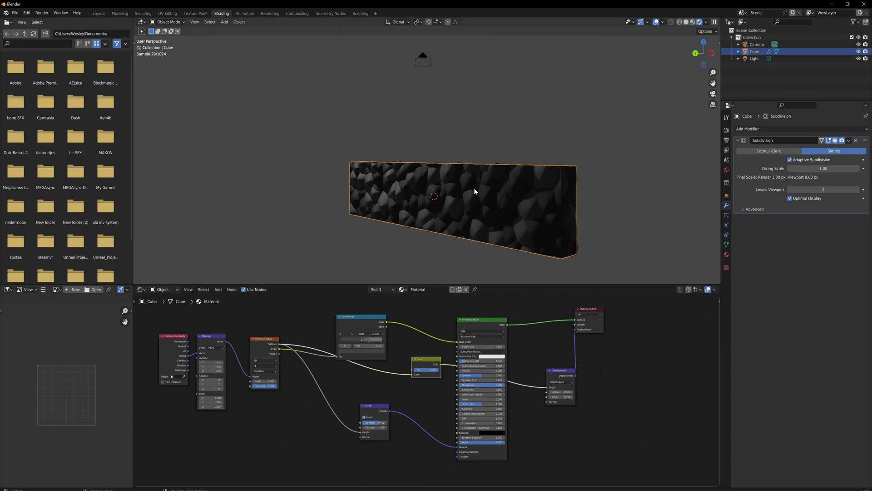
pyautogui.moveTo(473, 187); pyautogui.dragTo(469, 202, button='middle')
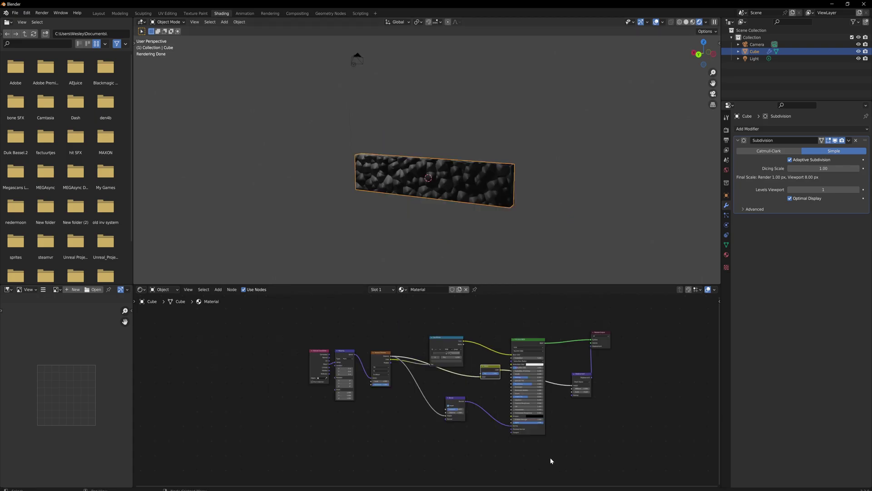
# Group all shader nodes except the Material Output into one node group and label it stone
pyautogui.moveTo(550, 459); pyautogui.dragTo(326, 330)
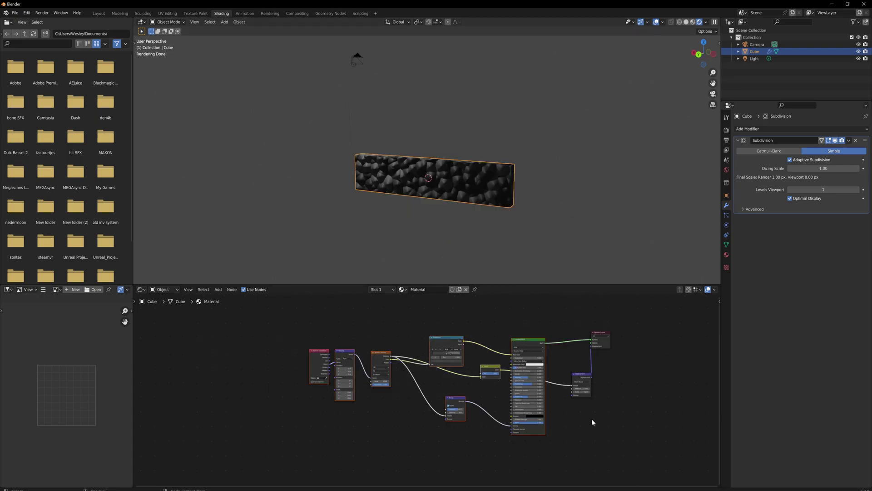
pyautogui.moveTo(588, 447); pyautogui.dragTo(313, 322)
pyautogui.hotkey('ctrl', 'g')
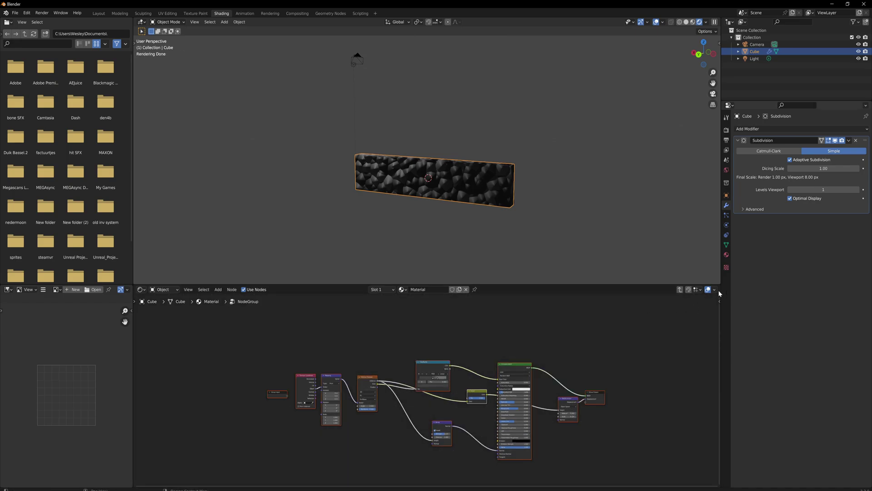
pyautogui.click(680, 289)
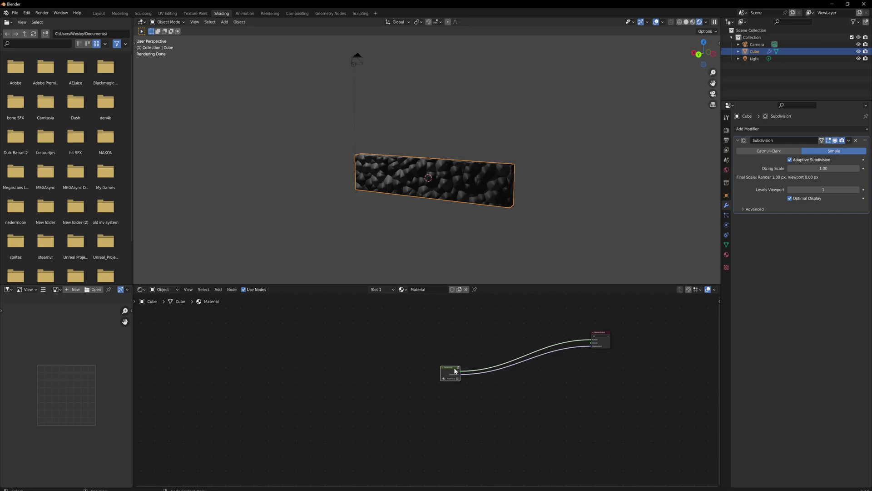
pyautogui.press('F2')
pyautogui.write('rock')
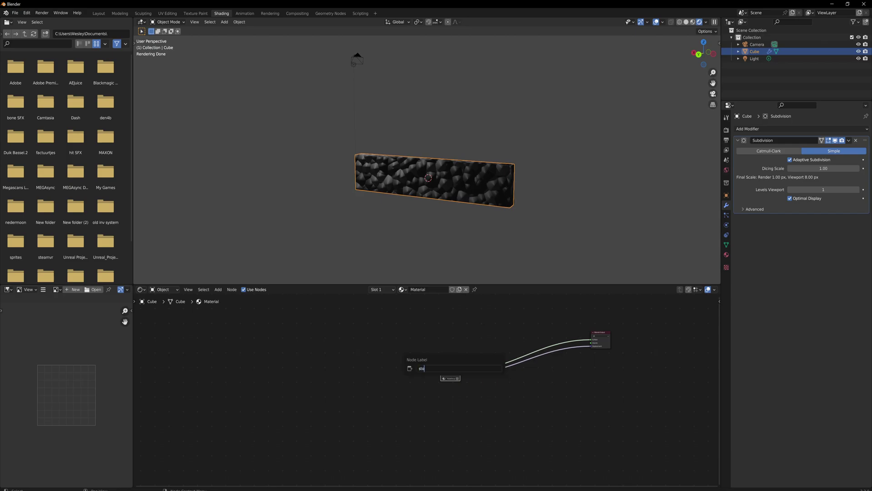
pyautogui.press('Return')
# Disconnect the stone group from the Material Output's Surface and Displacement and move the group down out of the way
pyautogui.moveTo(447, 368); pyautogui.dragTo(505, 366)
pyautogui.scroll(3, 524, 367)
pyautogui.moveTo(547, 363); pyautogui.dragTo(492, 373, button='middle')
pyautogui.scroll(1, 492, 374)
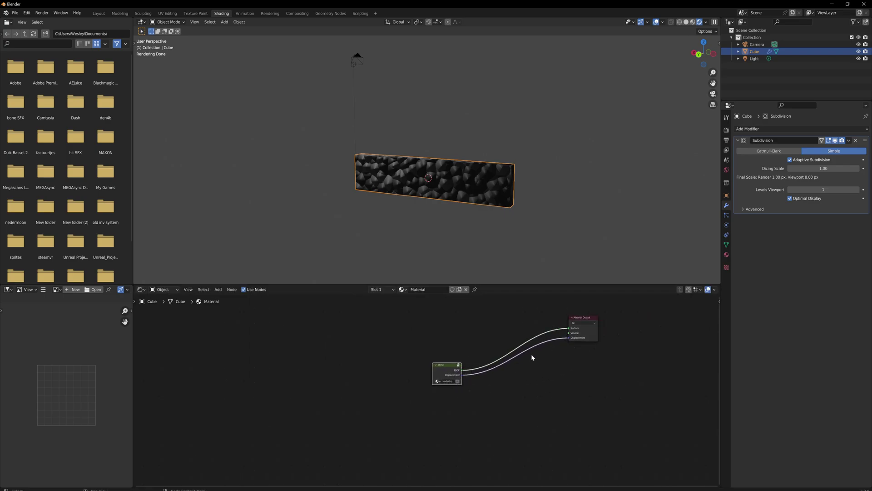
pyautogui.moveTo(568, 337); pyautogui.dragTo(536, 337)
pyautogui.moveTo(450, 368); pyautogui.dragTo(421, 446)
# Add a new Principled BSDF node and connect its BSDF output to the Material Output's Surface
pyautogui.moveTo(420, 351); pyautogui.dragTo(435, 363, button='middle')
pyautogui.hotkey('shift', 'a')
pyautogui.click(434, 351)
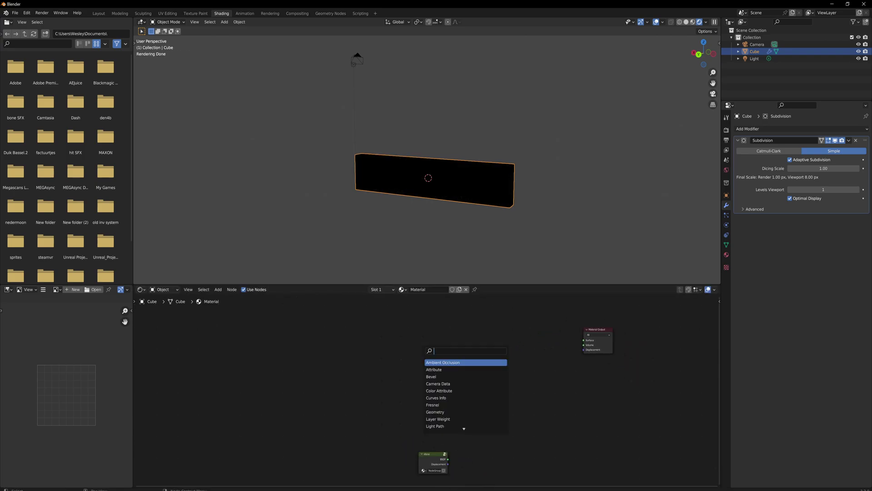
pyautogui.write('prin')
pyautogui.press('Return')
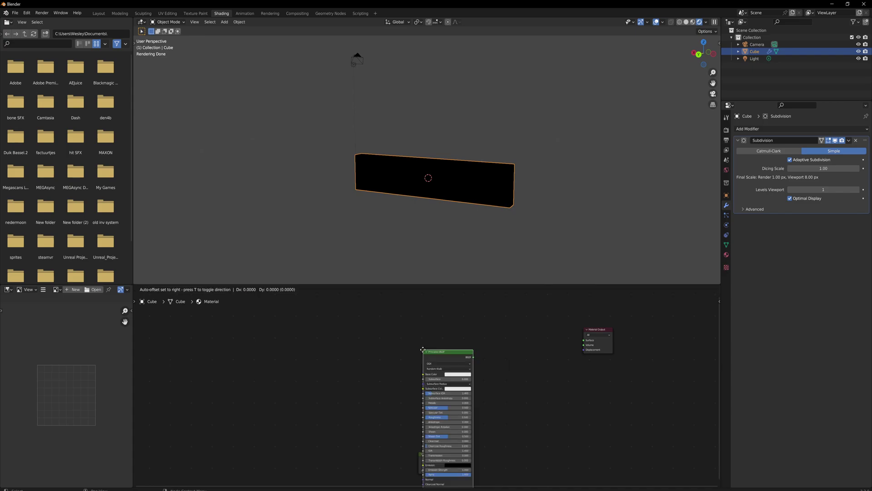
pyautogui.click(493, 301)
pyautogui.moveTo(419, 358)
pyautogui.mouseDown(button='middle')
pyautogui.moveTo(413, 354)
pyautogui.moveTo(430, 361)
pyautogui.mouseUp(button='middle')
pyautogui.click(368, 353)
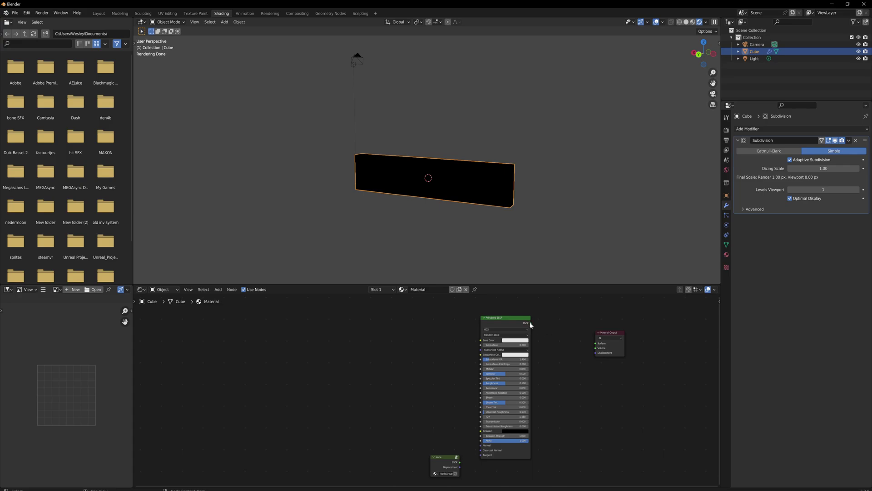
pyautogui.moveTo(530, 324); pyautogui.dragTo(596, 343)
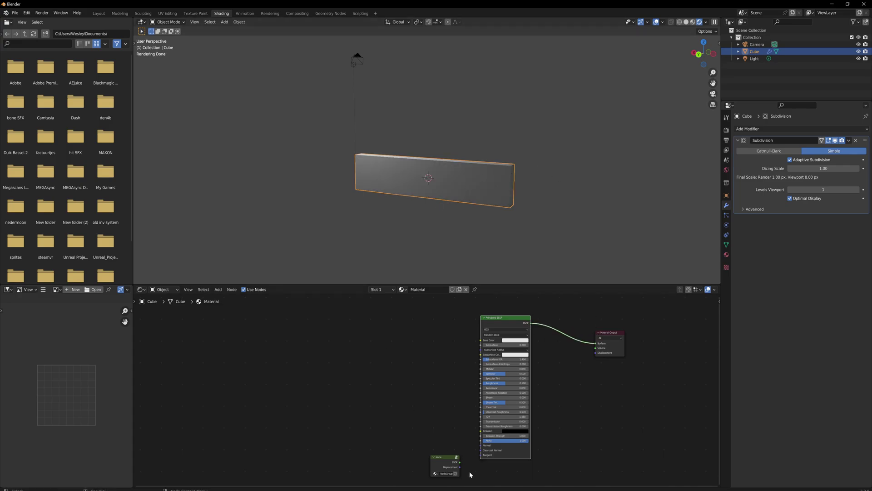
# Add a Noise Texture node in the free space before the new Principled BSDF
pyautogui.moveTo(322, 352); pyautogui.dragTo(347, 356, button='middle')
pyautogui.hotkey('shift', 'a')
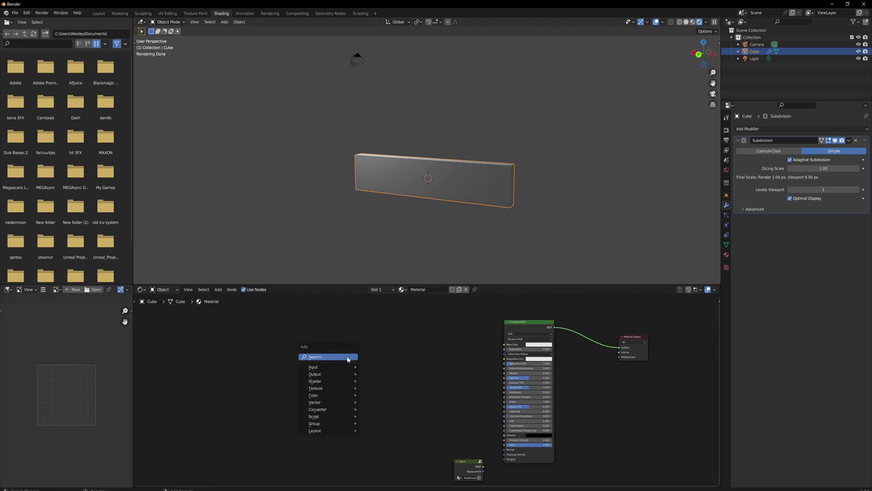
pyautogui.hotkey('shift', 'a')
pyautogui.click(319, 350)
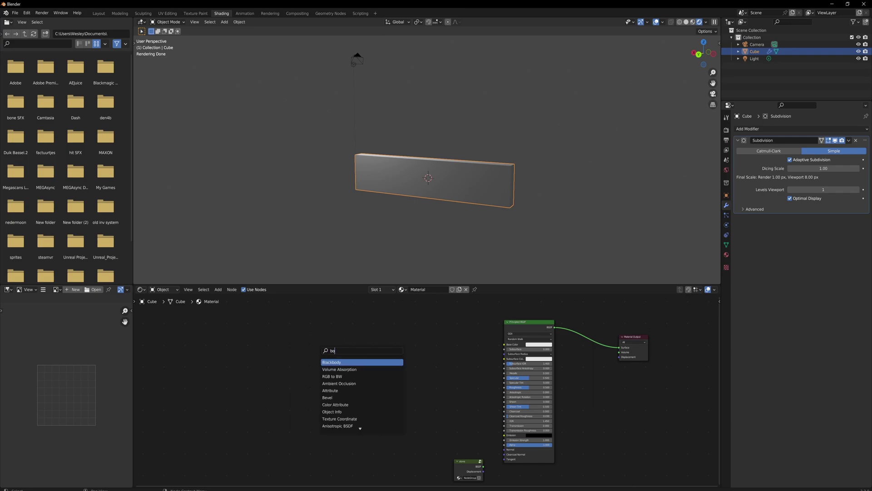
pyautogui.write('noise')
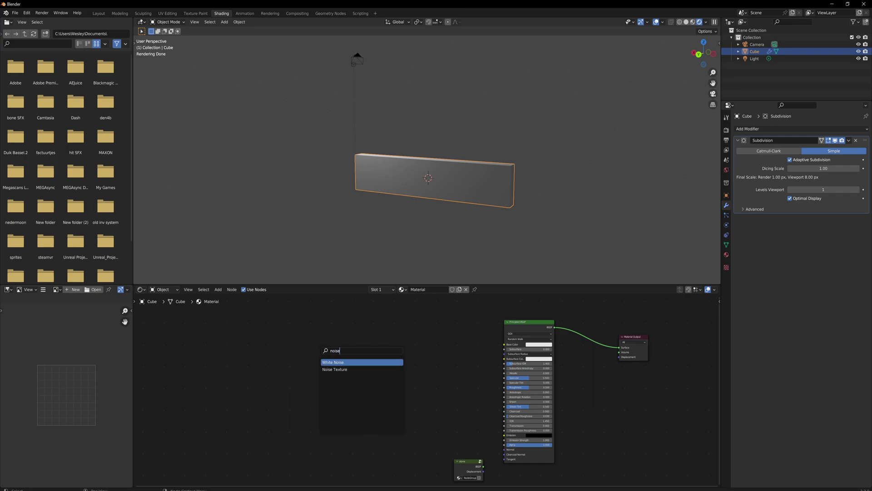
pyautogui.click(335, 369)
pyautogui.click(331, 356)
pyautogui.click(377, 354)
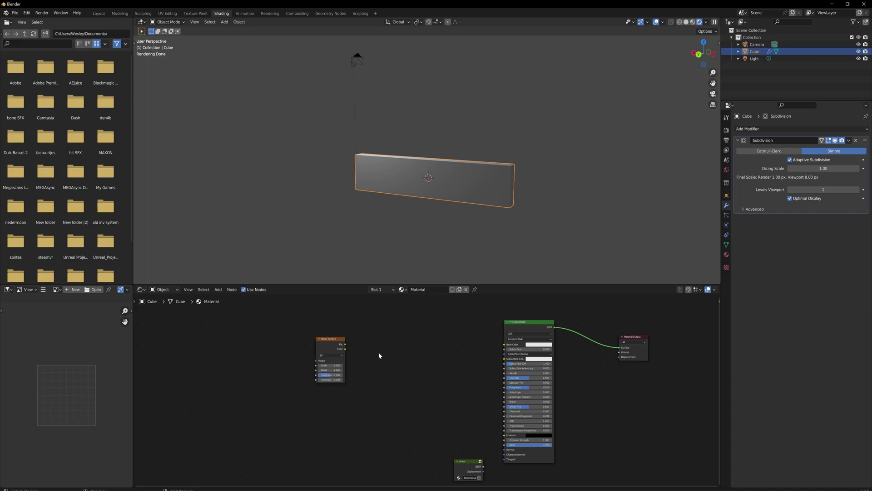
# Add a ColorRamp node and wire it between the Noise Texture's Fac output and the Principled BSDF's Base Color
pyautogui.hotkey('shift', 'a')
pyautogui.click(380, 352)
pyautogui.write('ra')
pyautogui.press('Return')
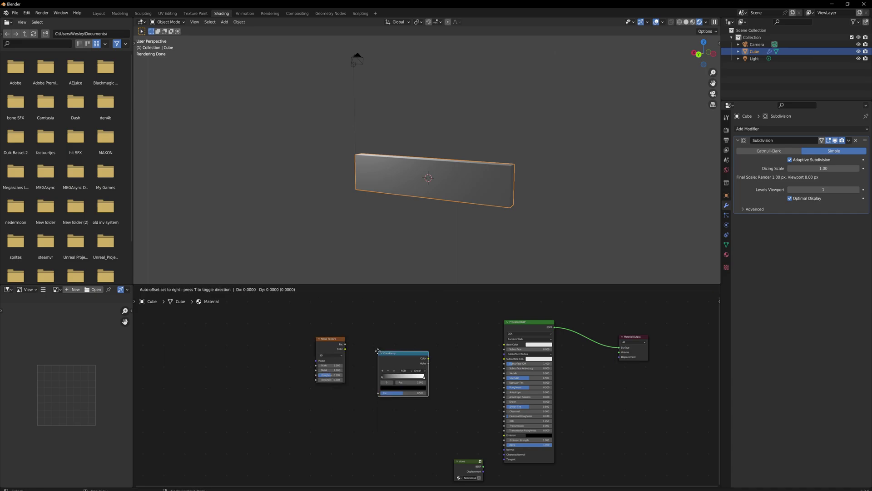
pyautogui.click(387, 324)
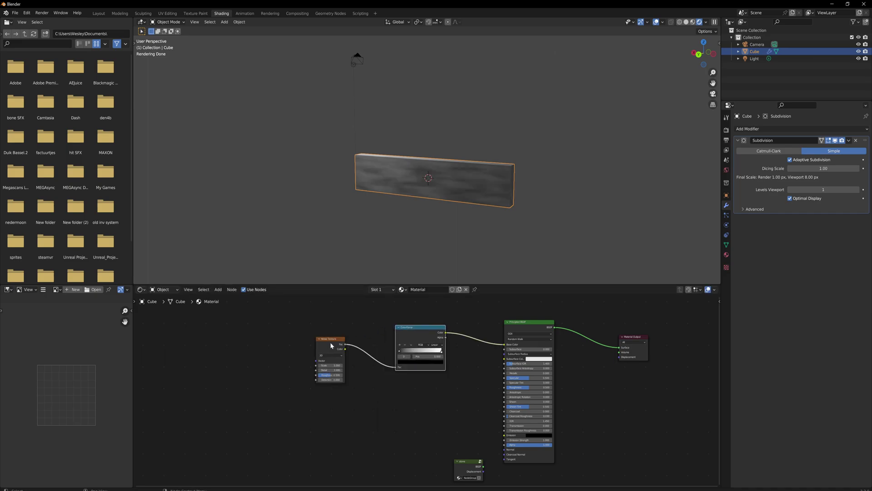
# Add Texture Coordinate and Mapping nodes to the Noise Texture and feed the mapping from the Object coordinates
pyautogui.click(331, 344)
pyautogui.hotkey('ctrl', 't')
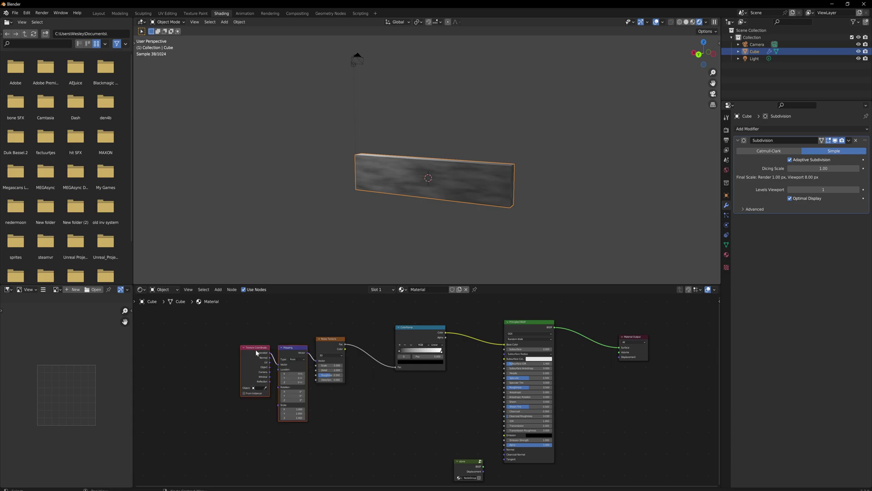
pyautogui.moveTo(268, 362)
pyautogui.mouseDown()
pyautogui.moveTo(256, 362)
pyautogui.moveTo(265, 361)
pyautogui.mouseUp()
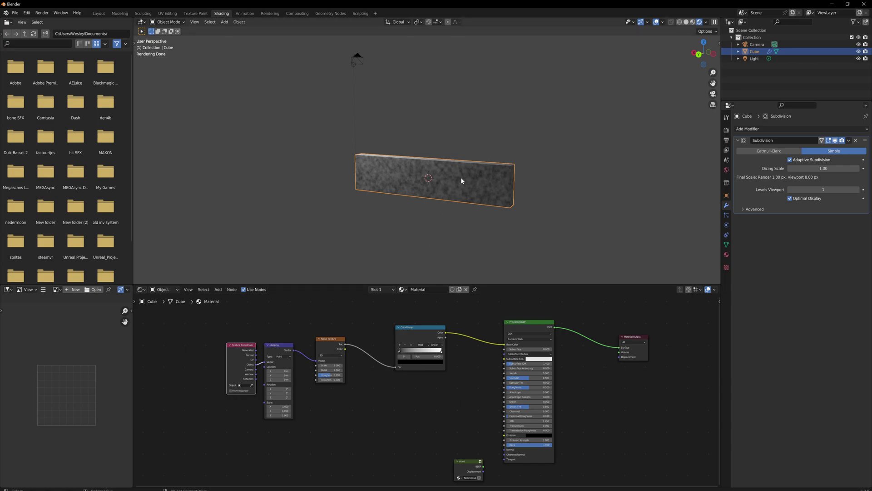
# Adjust the Noise Texture's Distortion to give the pattern on the wall a swirled look
pyautogui.scroll(5, 440, 206)
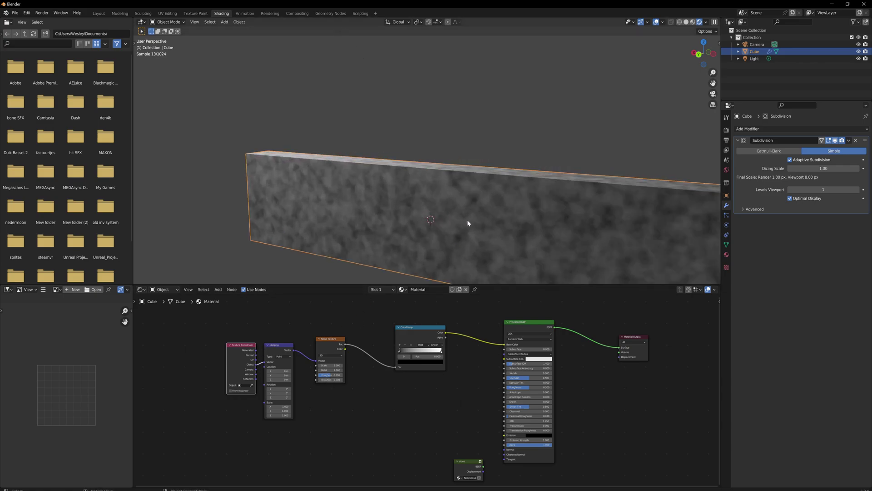
pyautogui.keyDown('shift'); pyautogui.moveTo(467, 220); pyautogui.dragTo(390, 173, button='middle'); pyautogui.keyUp('shift')
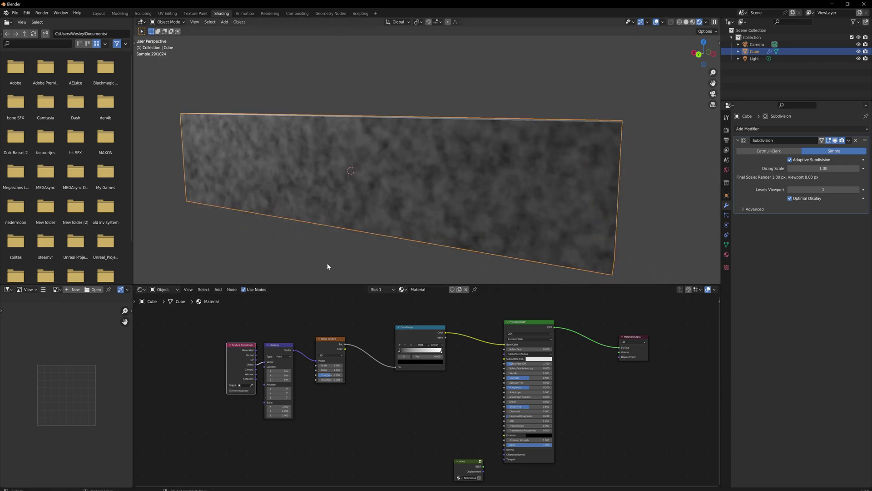
pyautogui.moveTo(330, 380)
pyautogui.keyDown('shift'); pyautogui.mouseDown()
pyautogui.moveTo(340, 380)
pyautogui.moveTo(323, 379)
pyautogui.mouseUp(); pyautogui.keyUp('shift')
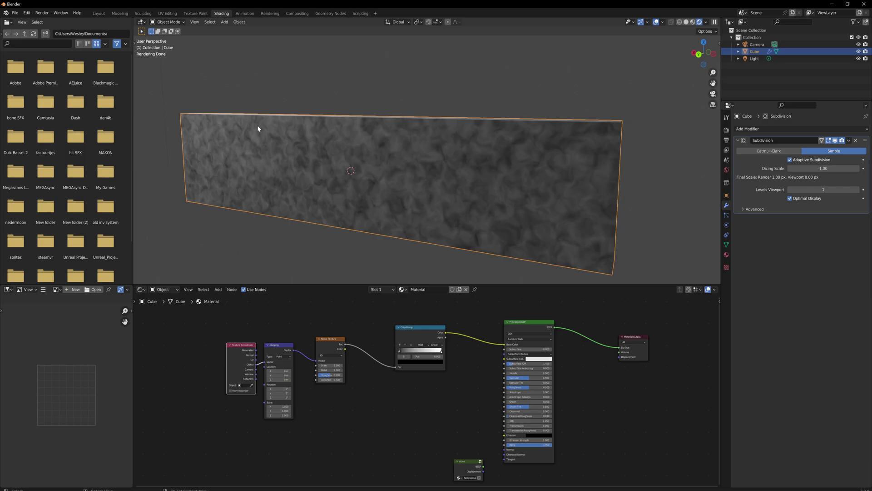
# Change the ColorRamp's black stop to a dark green
pyautogui.click(398, 355)
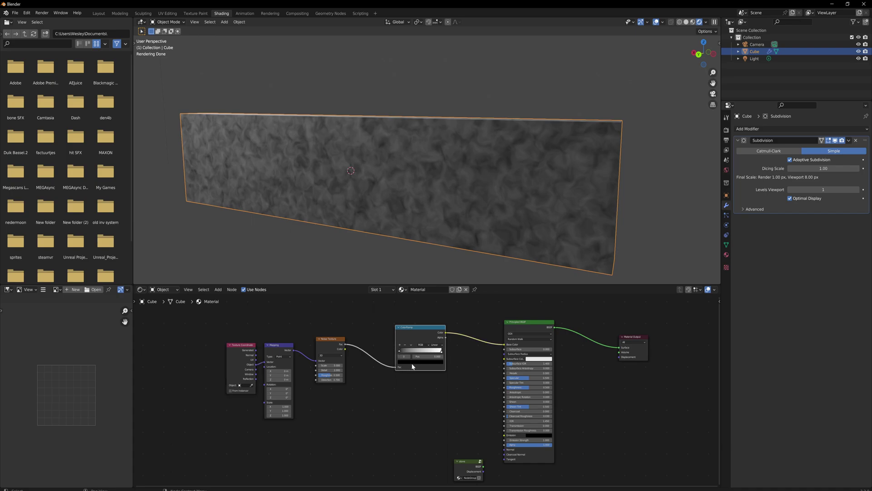
pyautogui.click(412, 363)
pyautogui.click(433, 318)
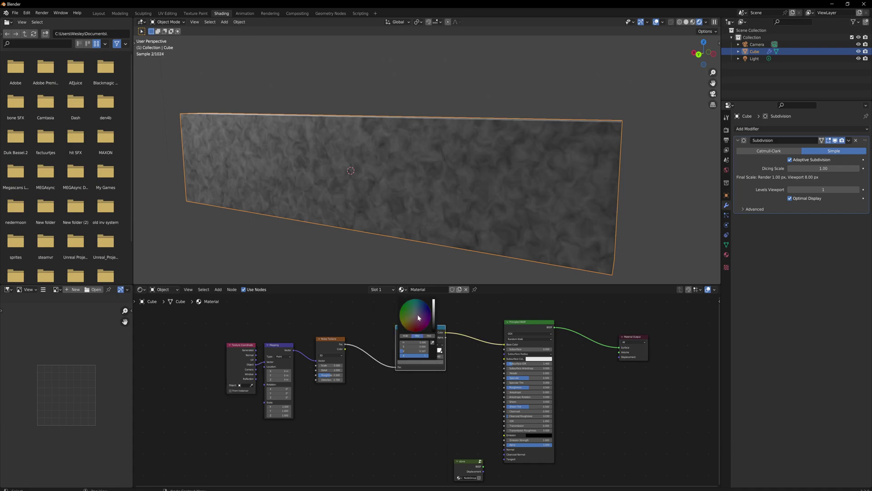
pyautogui.moveTo(408, 311); pyautogui.dragTo(412, 315)
# Change the ColorRamp's white stop to a light green and slide the dark green stop towards it for more contrast
pyautogui.click(441, 353)
pyautogui.click(442, 354)
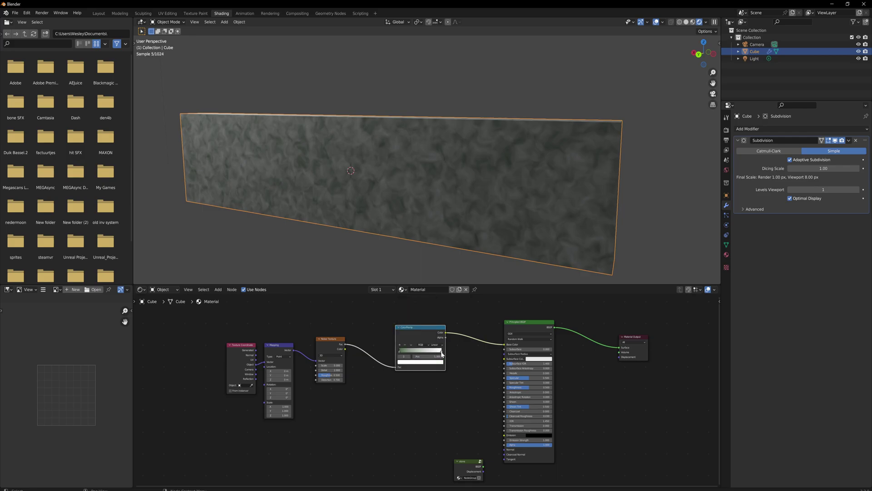
pyautogui.click(411, 362)
pyautogui.click(408, 316)
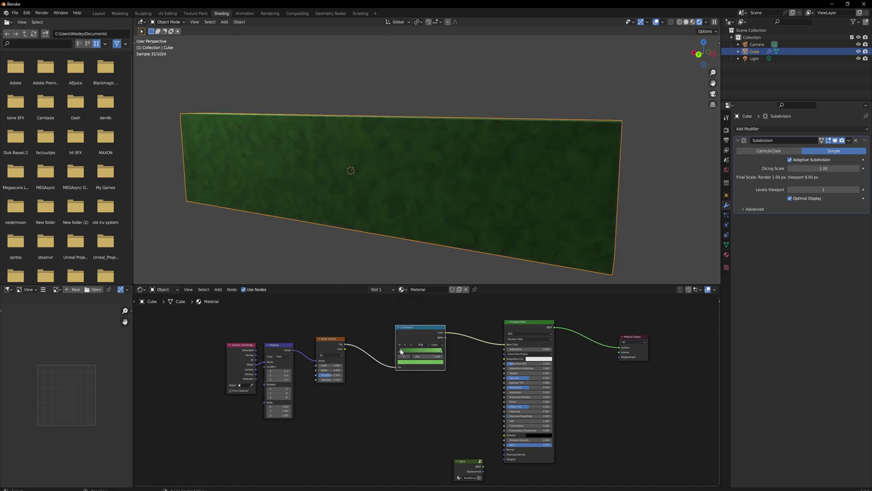
pyautogui.moveTo(400, 349); pyautogui.dragTo(428, 353)
# Set the green Principled BSDF's Roughness to 1.000 and lower its Specular
pyautogui.moveTo(490, 246); pyautogui.dragTo(539, 220, button='middle')
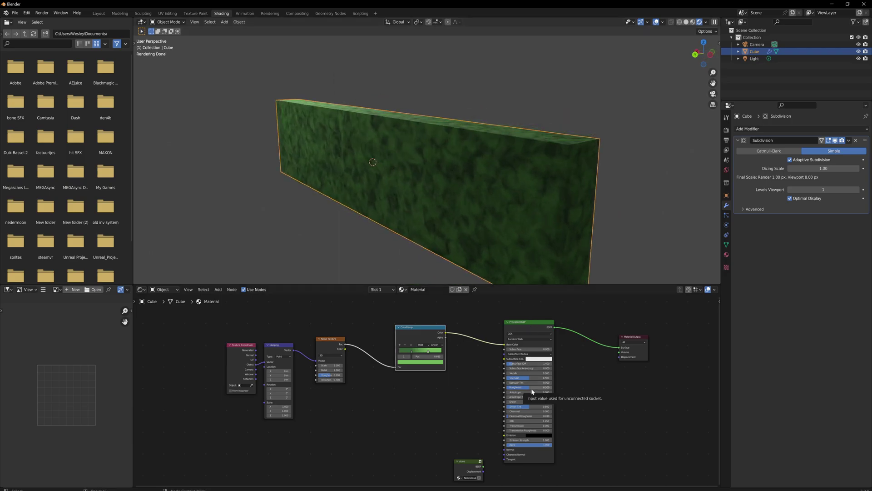
pyautogui.moveTo(527, 387)
pyautogui.mouseDown()
pyautogui.moveTo(553, 387)
pyautogui.moveTo(535, 377)
pyautogui.mouseUp()
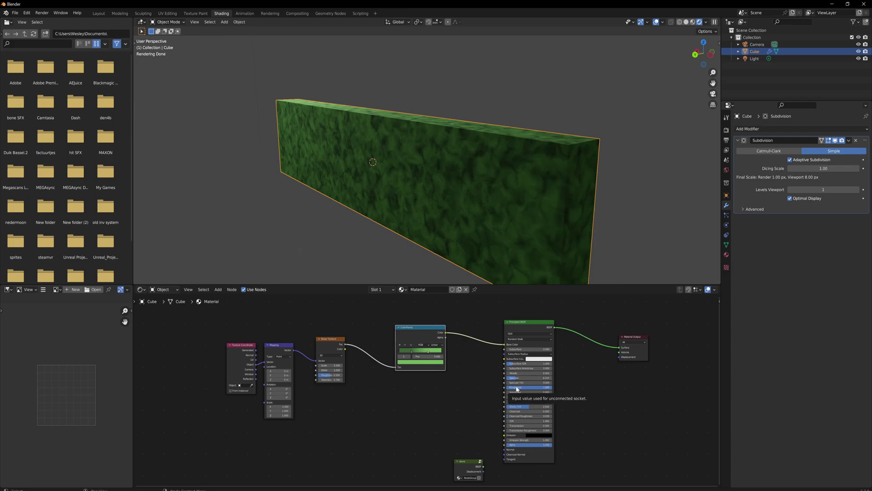
# Add a Bump node with the Noise Texture's Fac as Height and connect its output to the Principled BSDF's Normal
pyautogui.moveTo(517, 389); pyautogui.dragTo(509, 384, button='middle')
pyautogui.moveTo(337, 339); pyautogui.dragTo(387, 409)
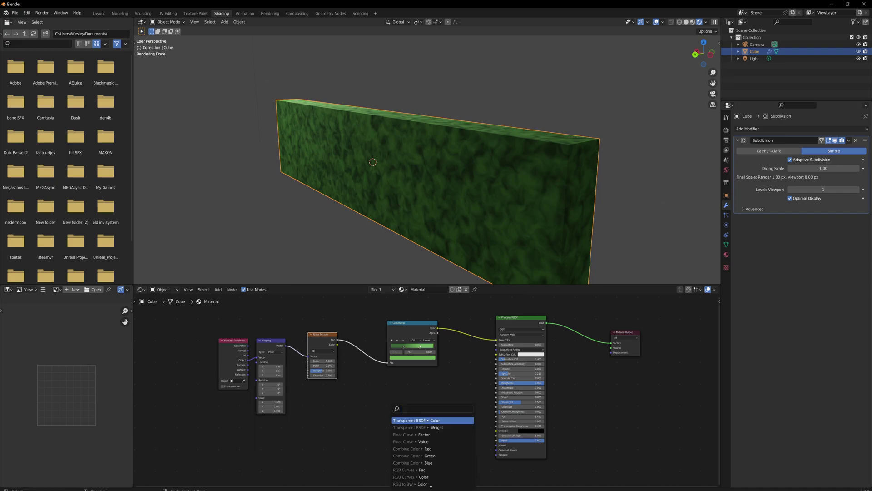
pyautogui.write('bump')
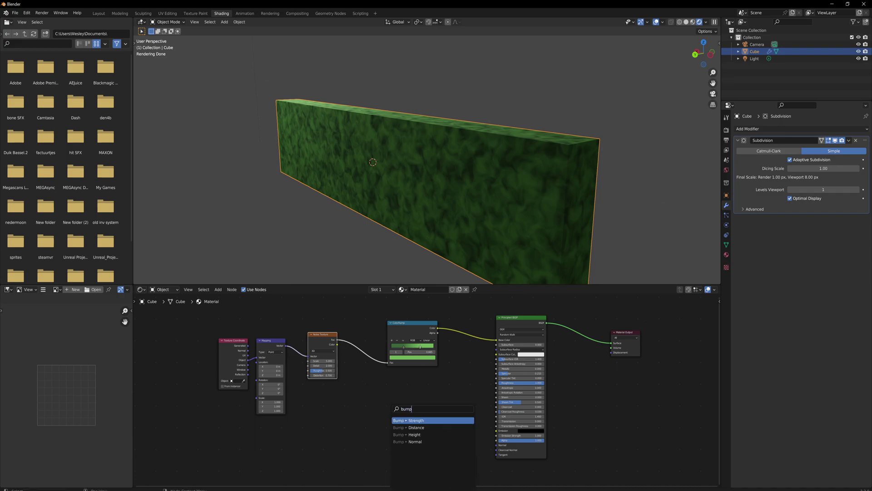
pyautogui.press('Down')
pyautogui.press('Down')
pyautogui.press('Return')
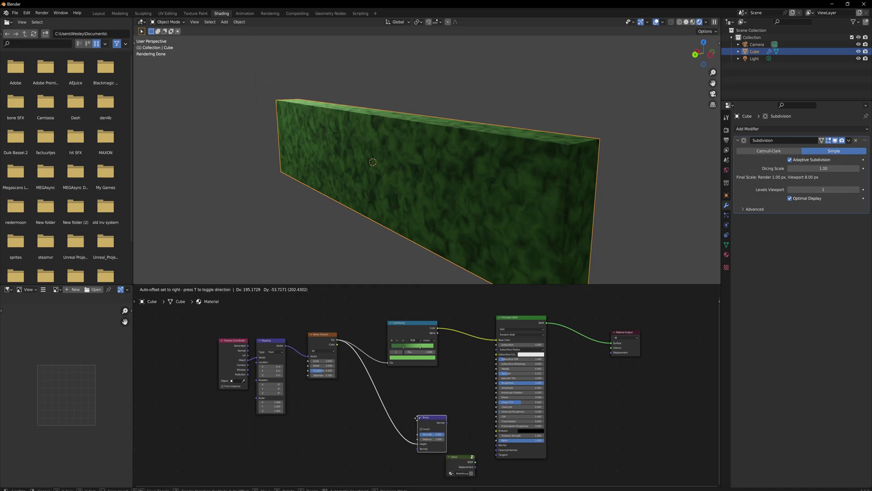
pyautogui.click(396, 408)
pyautogui.moveTo(424, 411); pyautogui.dragTo(496, 444)
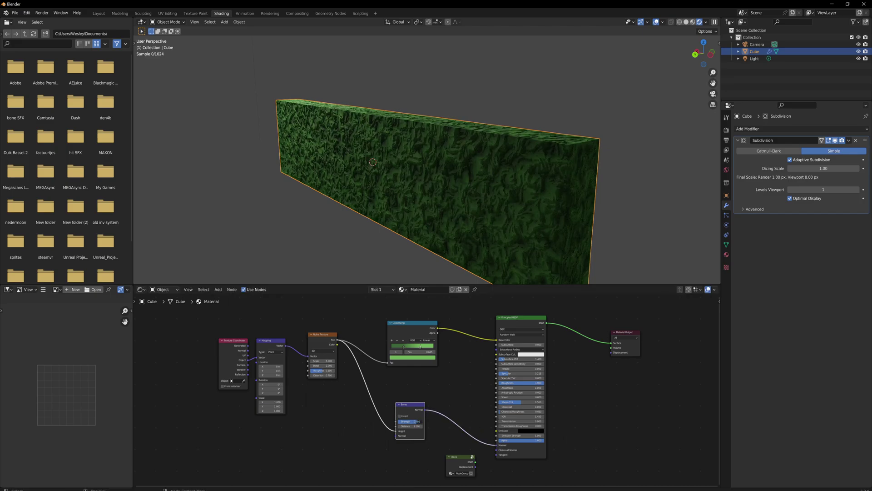
# Strongly reduce the Bump node's Strength and increase the Noise Texture's Scale for a finer moss pattern
pyautogui.moveTo(417, 421); pyautogui.dragTo(400, 421)
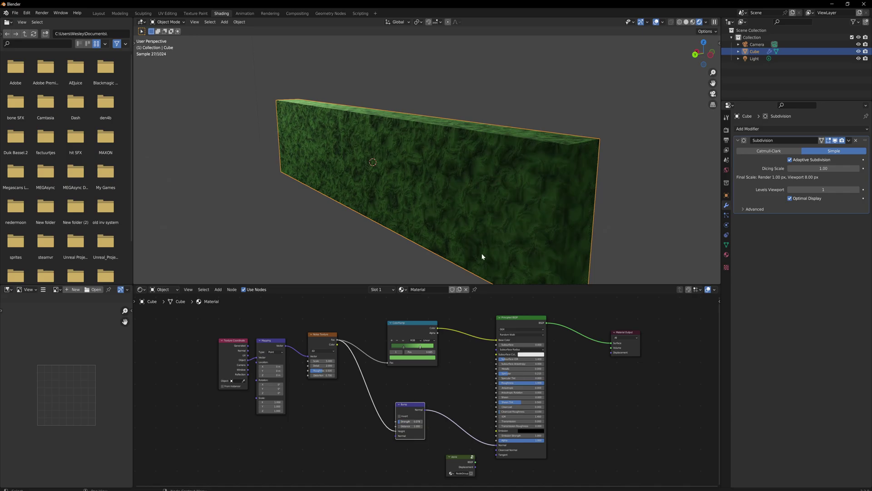
pyautogui.moveTo(482, 253); pyautogui.dragTo(467, 236, button='middle')
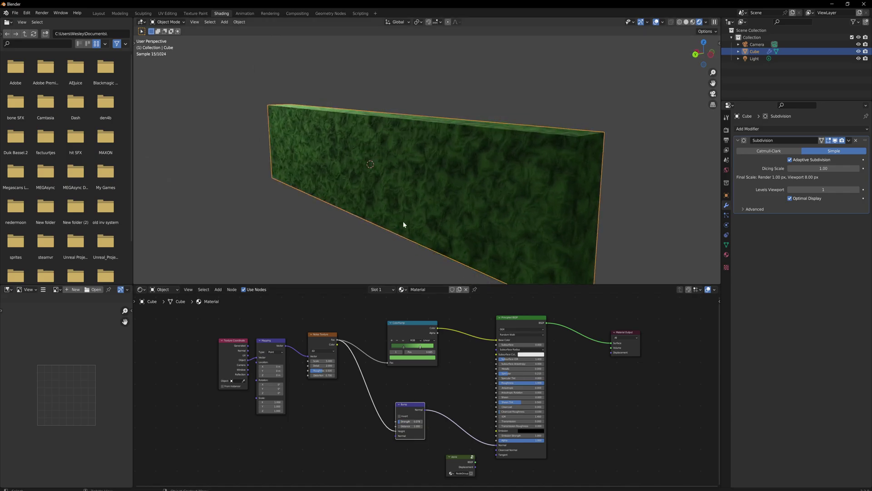
pyautogui.moveTo(324, 360); pyautogui.dragTo(369, 360)
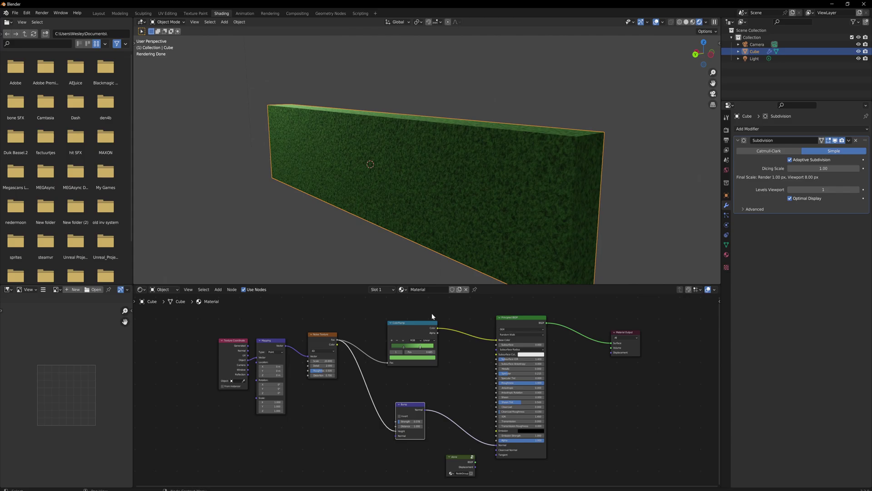
# Add a Displacement node feeding the Material Output's Displacement and connect the Noise Texture's Fac to its Height
pyautogui.click(578, 377)
pyautogui.moveTo(578, 377); pyautogui.dragTo(528, 348, button='middle')
pyautogui.hotkey('shift', 'a')
pyautogui.click(529, 348)
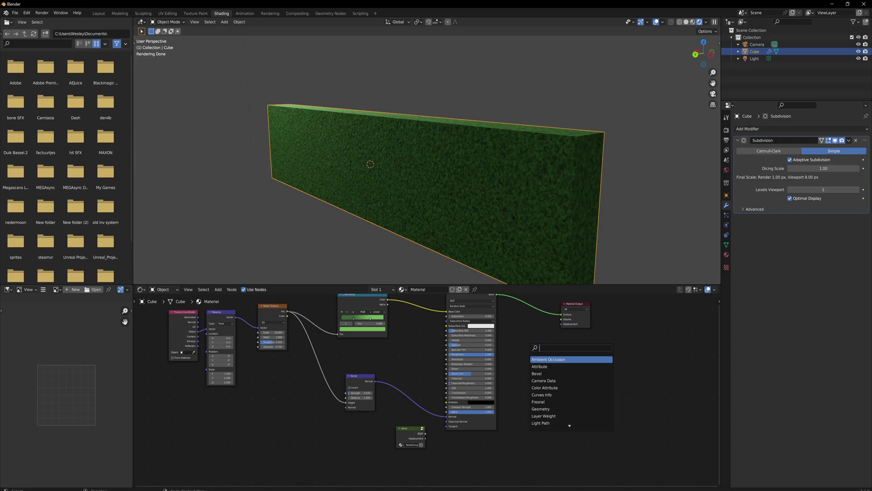
pyautogui.write('dis')
pyautogui.press('Return')
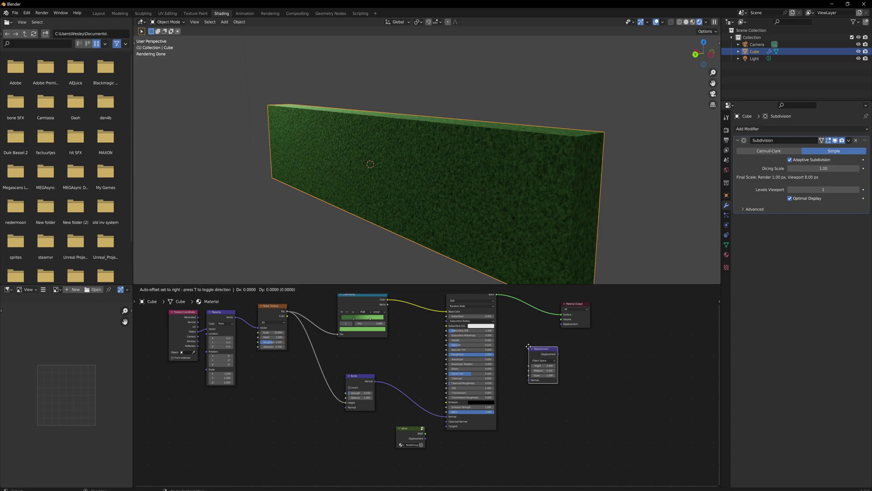
pyautogui.click(541, 358)
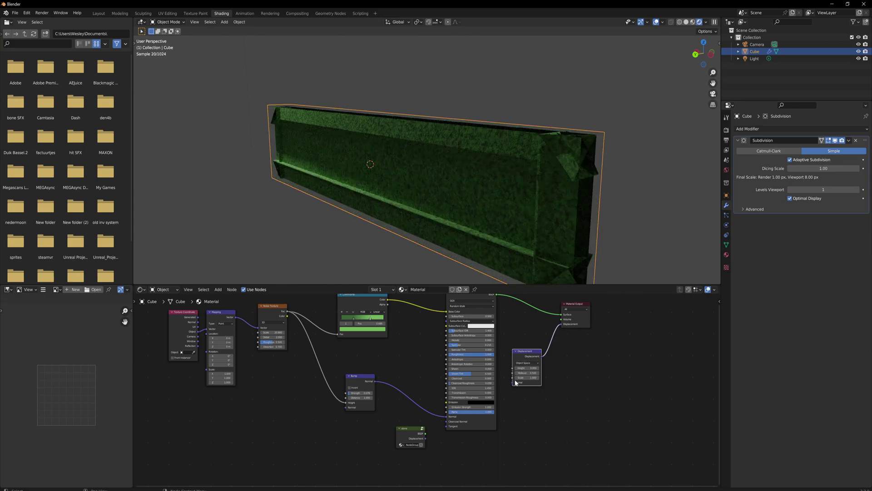
pyautogui.moveTo(513, 368); pyautogui.dragTo(287, 312)
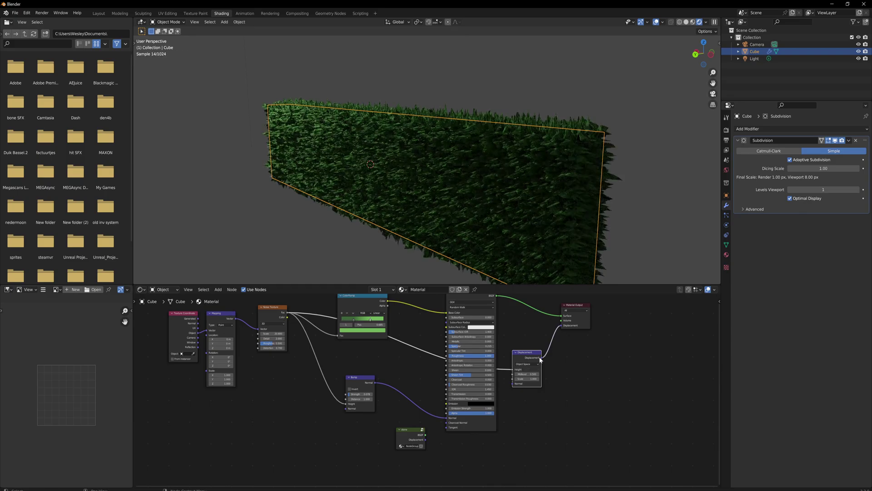
# Strongly reduce the Displacement node's Scale so the moss only bulges slightly from the wall
pyautogui.moveTo(526, 378)
pyautogui.mouseDown()
pyautogui.moveTo(514, 378)
pyautogui.moveTo(550, 378)
pyautogui.moveTo(537, 378)
pyautogui.mouseUp()
pyautogui.moveTo(539, 182); pyautogui.dragTo(444, 107, button='middle')
pyautogui.scroll(2, 496, 200)
pyautogui.scroll(3, 496, 200)
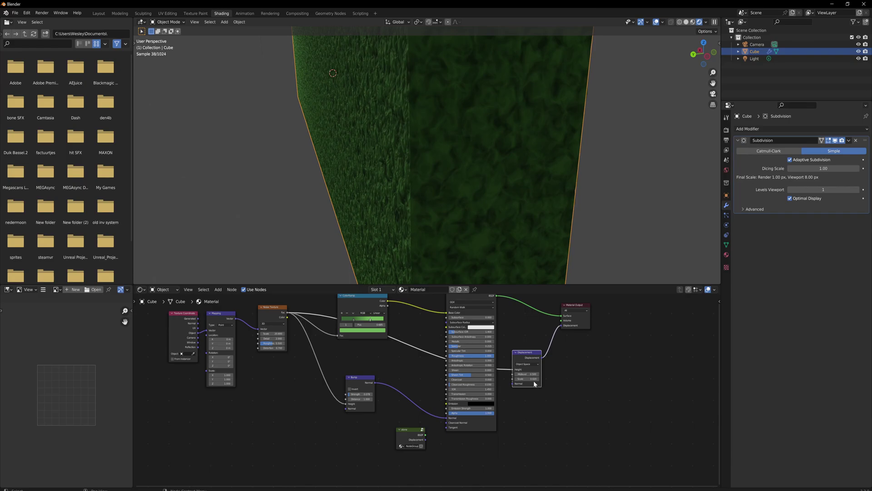
pyautogui.keyDown('shift'); pyautogui.moveTo(532, 379); pyautogui.dragTo(534, 379); pyautogui.keyUp('shift')
pyautogui.keyDown('shift'); pyautogui.moveTo(532, 379); pyautogui.dragTo(534, 378); pyautogui.keyUp('shift')
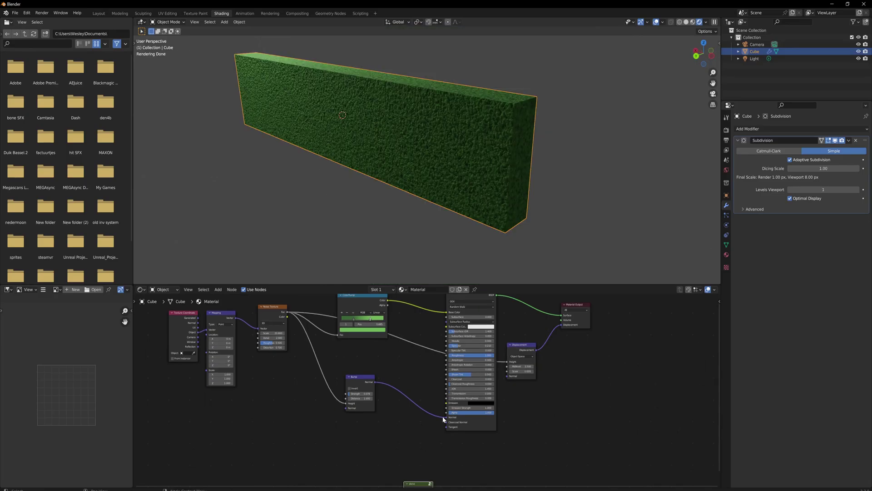
# Group all moss shader nodes except the Material Output, label the group "moss" and place the stone group directly below it
pyautogui.scroll(-1, 444, 420)
pyautogui.moveTo(233, 448); pyautogui.dragTo(522, 310)
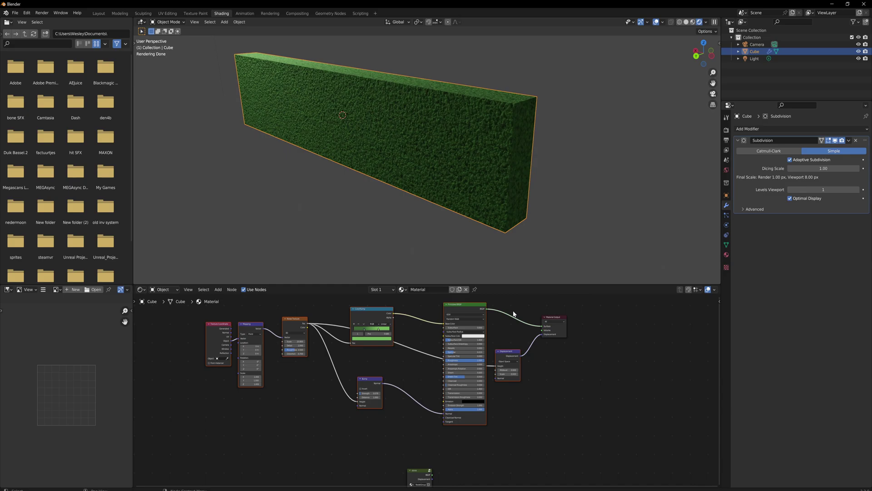
pyautogui.hotkey('ctrl', 'g')
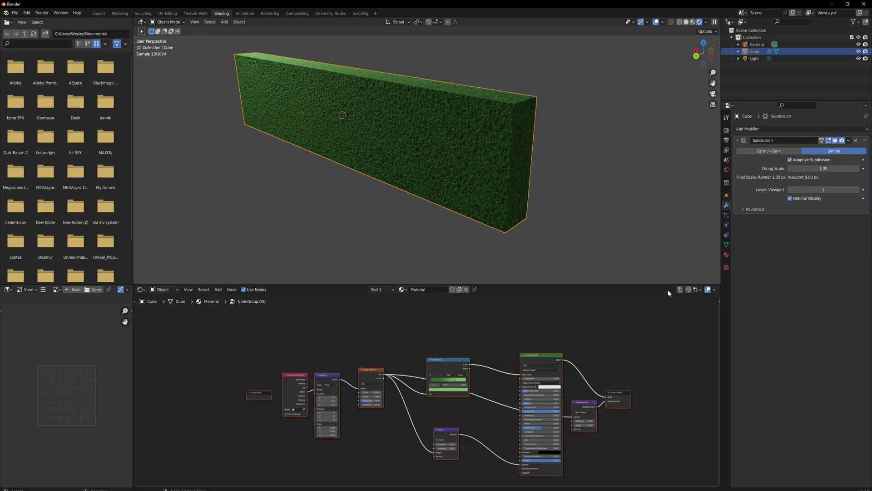
pyautogui.click(679, 289)
pyautogui.press('F2')
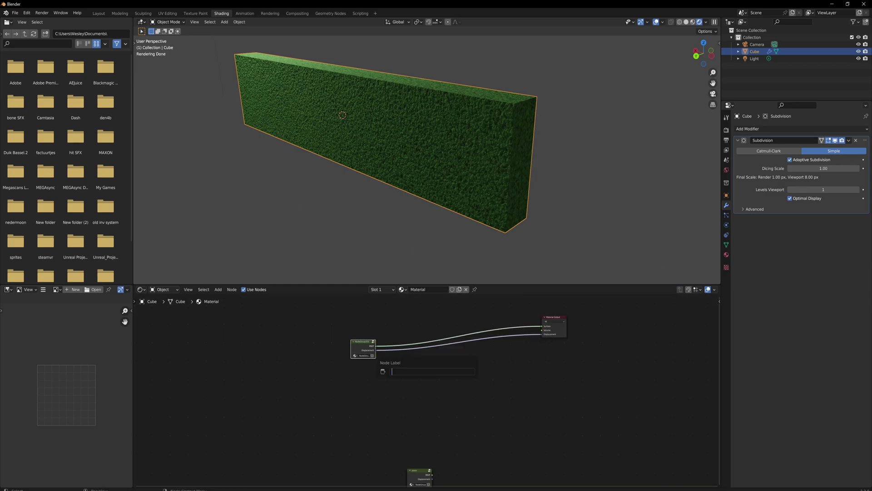
pyautogui.write('Rocks')
pyautogui.press('Return')
pyautogui.moveTo(418, 469); pyautogui.dragTo(361, 368)
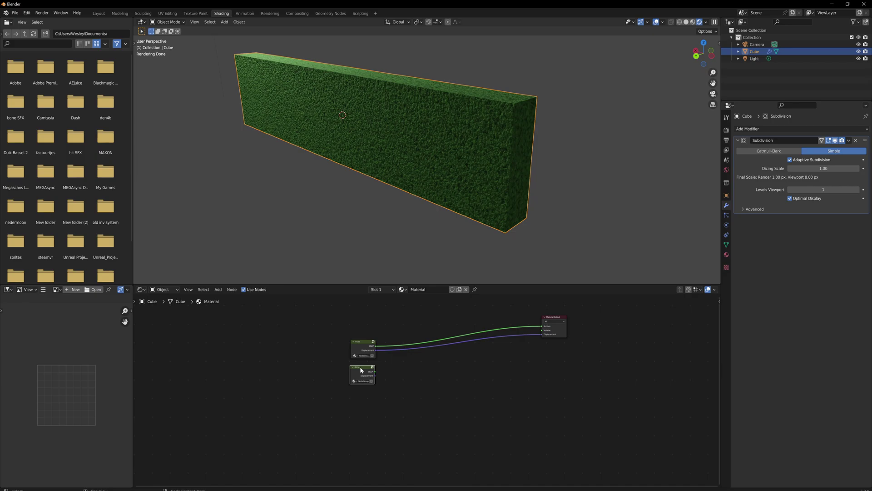
# Add a Gradient Texture above the two groups and preview its output on the wall through the Material Output's Surface
pyautogui.hotkey('shift', 'a')
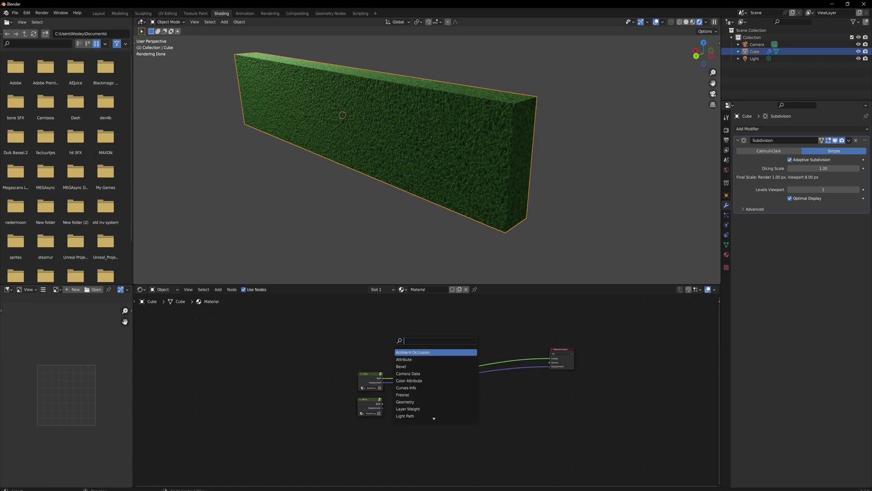
pyautogui.write('gra')
pyautogui.press('Return')
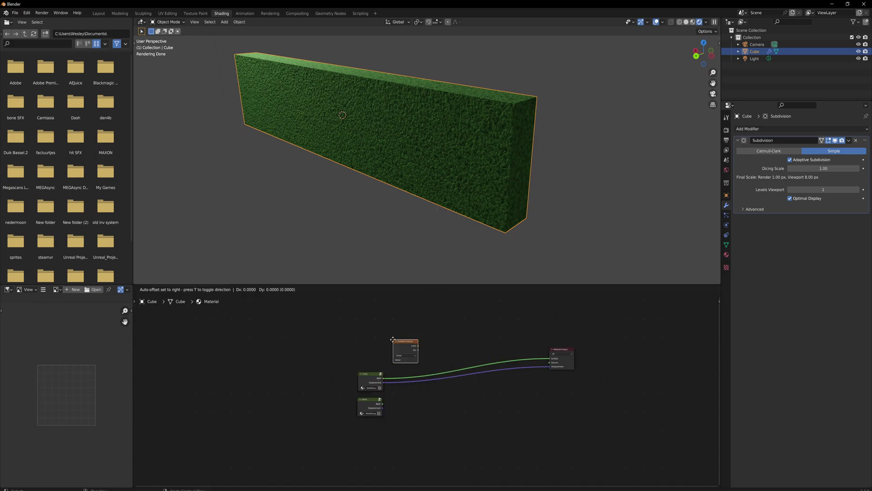
pyautogui.click(396, 341)
pyautogui.keyDown('ctrl'); pyautogui.keyDown('shift'); pyautogui.click(396, 341); pyautogui.keyUp('shift'); pyautogui.keyUp('ctrl')
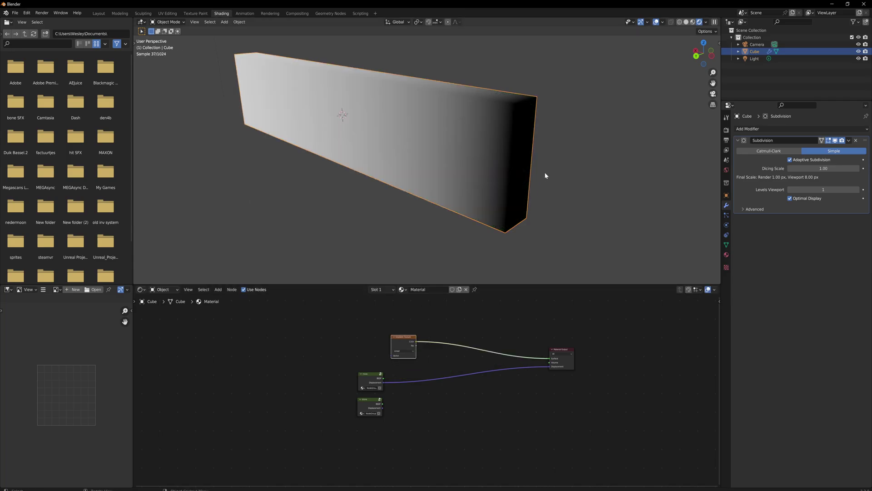
pyautogui.moveTo(544, 173); pyautogui.dragTo(491, 159, button='middle')
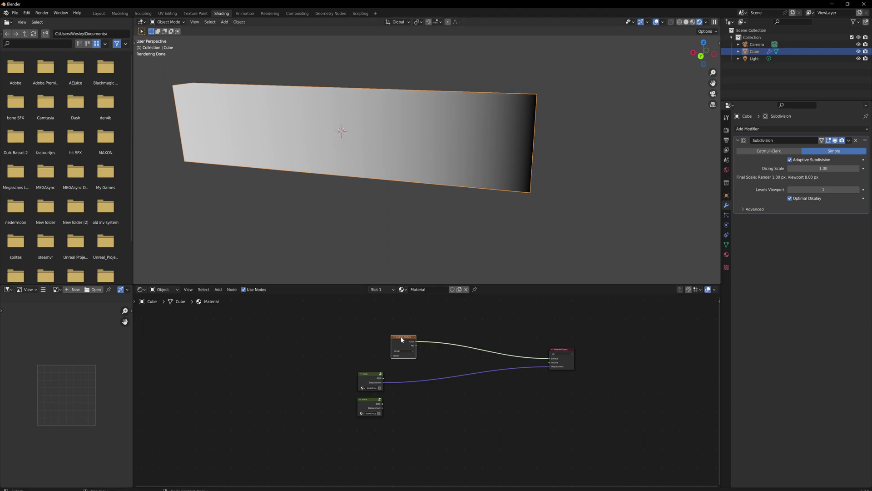
# Add Texture Coordinate and Mapping nodes to the Gradient Texture and set the Mapping's Y rotation to 90°
pyautogui.hotkey('ctrl', 't')
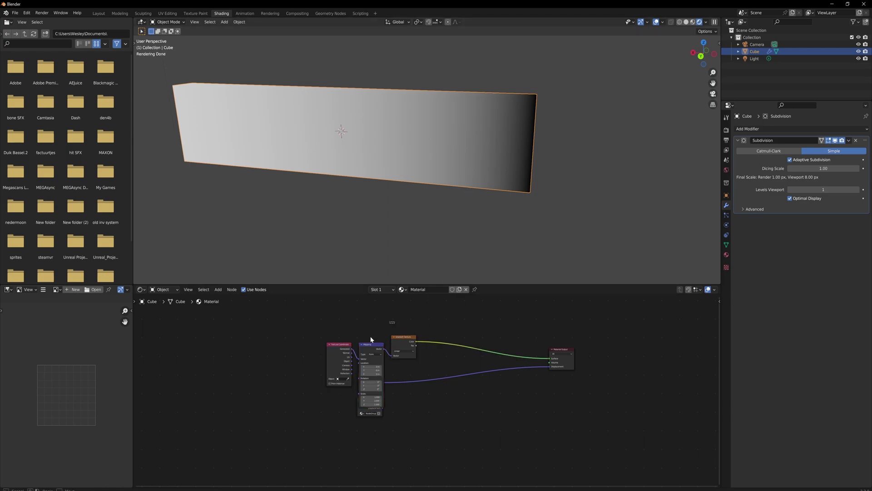
pyautogui.moveTo(350, 353); pyautogui.dragTo(282, 337)
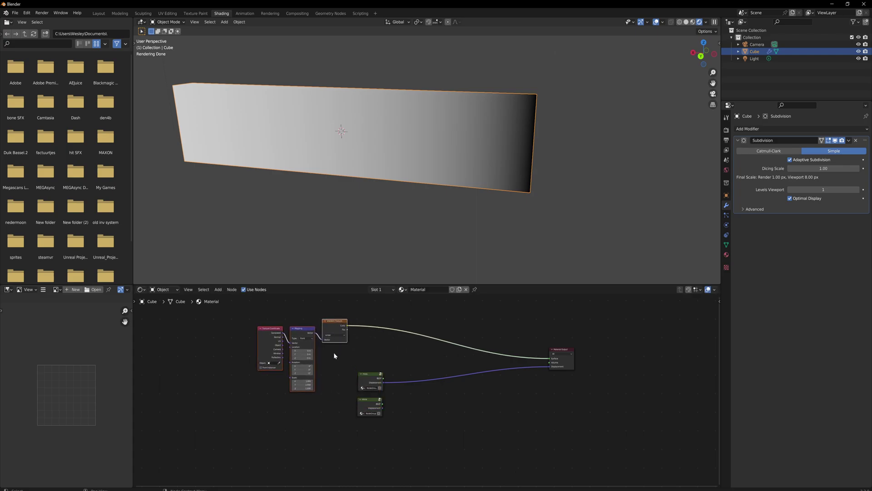
pyautogui.scroll(2, 324, 362)
pyautogui.moveTo(324, 361); pyautogui.dragTo(371, 375, button='middle')
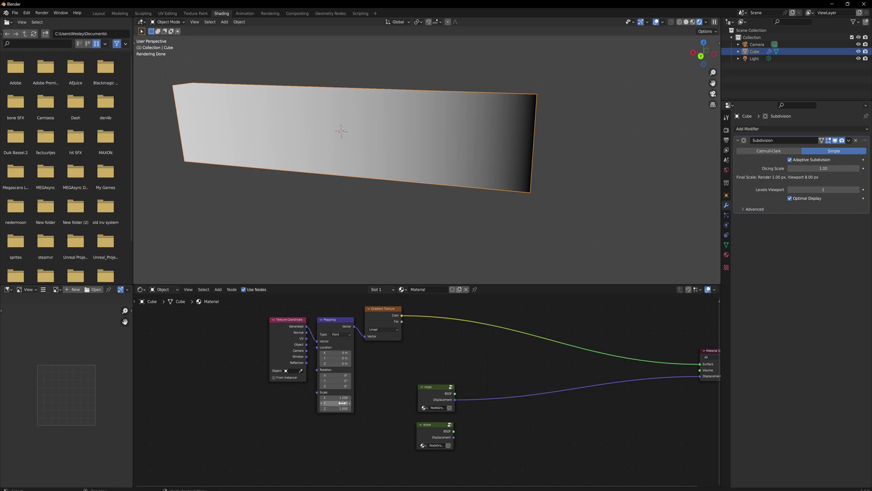
pyautogui.click(335, 380)
pyautogui.write('90')
pyautogui.press('Return')
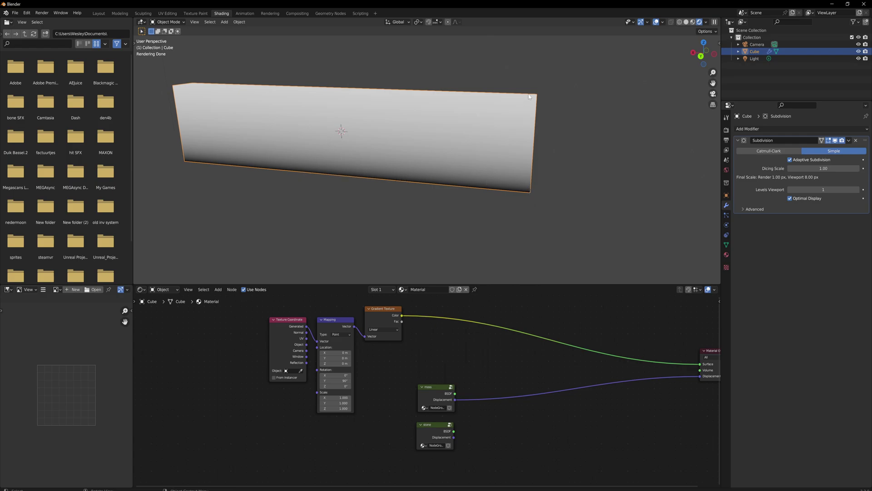
# Rotate the wall about the global Y axis to test whether the gradient turns with it
pyautogui.moveTo(523, 198); pyautogui.dragTo(540, 182, button='middle')
pyautogui.click(541, 182)
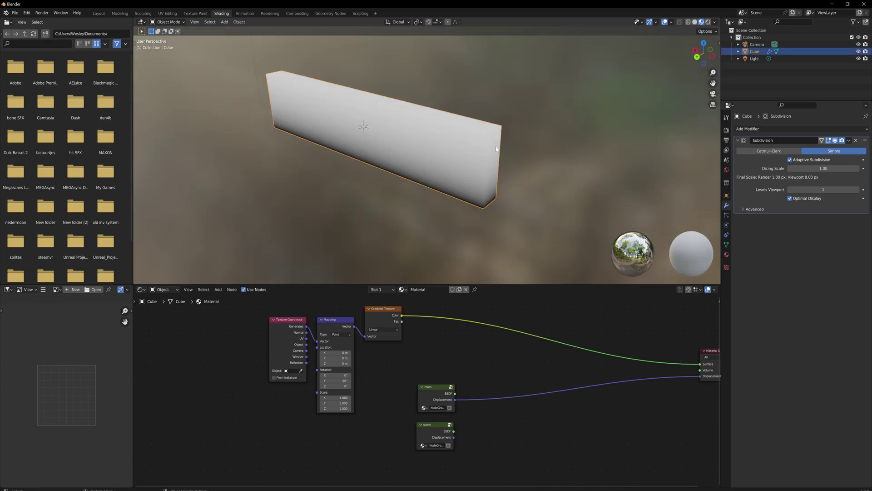
pyautogui.press('r')
pyautogui.press('y')
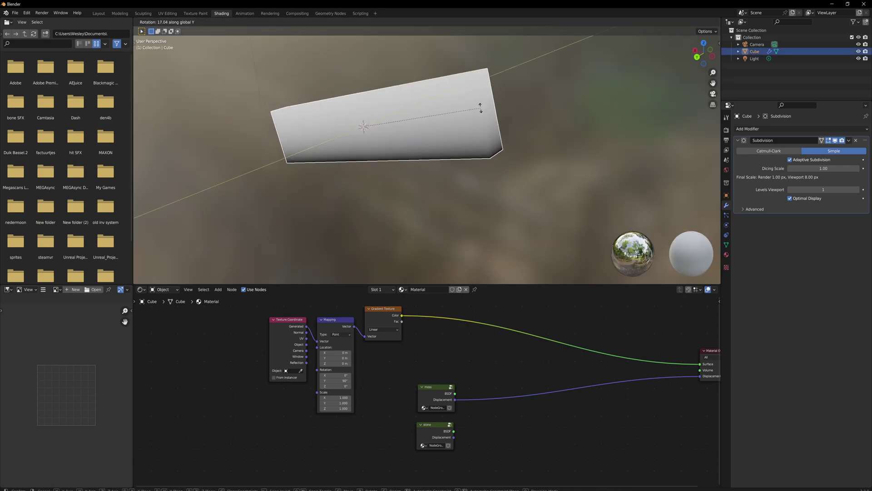
pyautogui.click(426, 72)
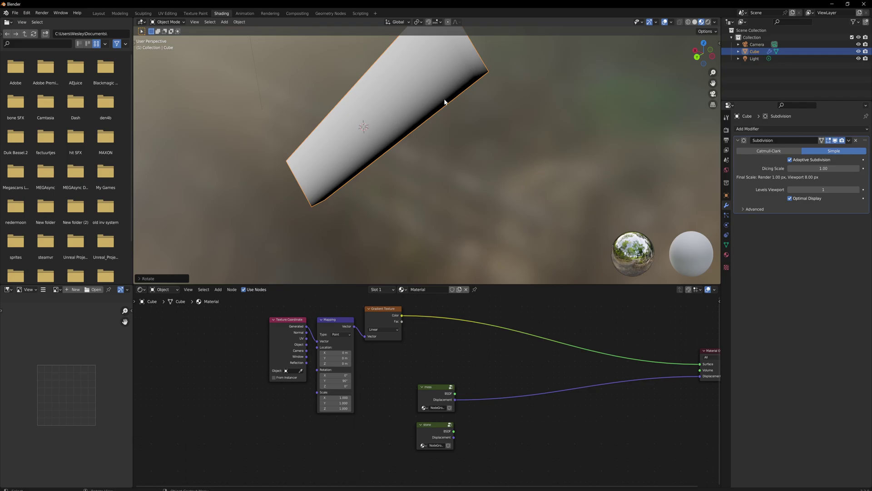
pyautogui.scroll(-4, 404, 129)
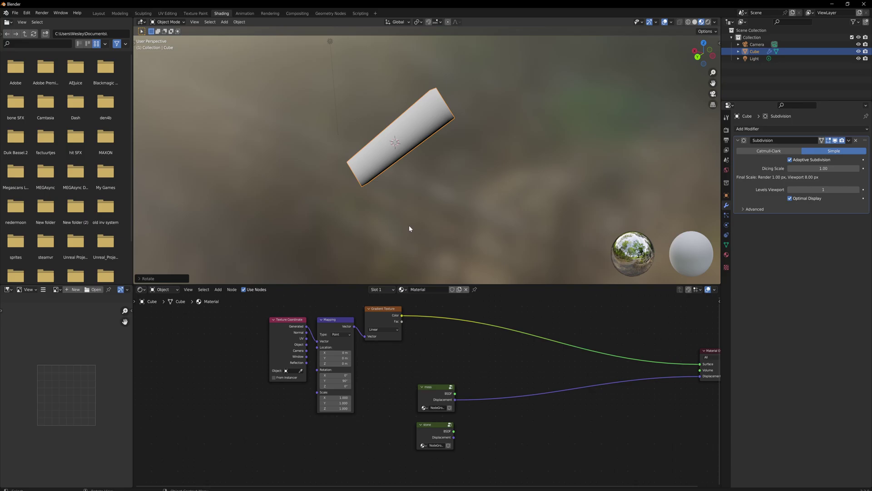
# Move the Texture Coordinate node aside and insert a Vector Transform node between it and the Mapping node
pyautogui.moveTo(289, 320); pyautogui.dragTo(220, 328)
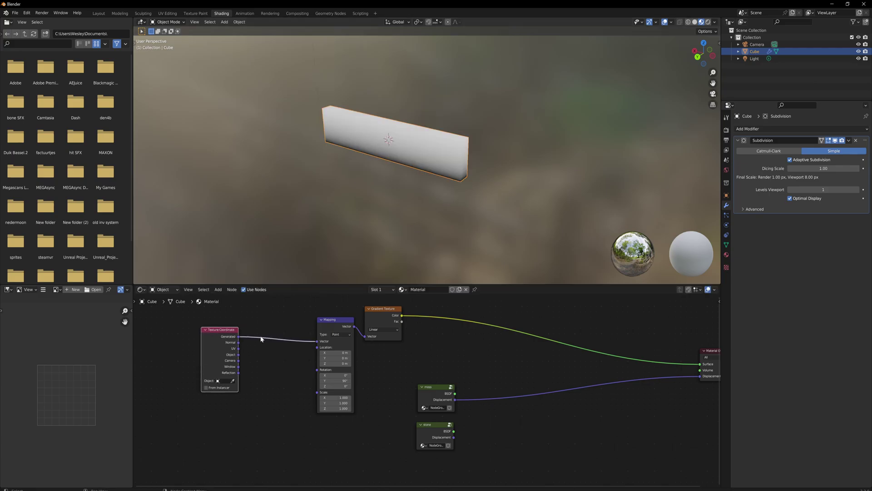
pyautogui.moveTo(261, 337); pyautogui.dragTo(287, 334, button='middle')
pyautogui.click(287, 331)
pyautogui.hotkey('shift', 'a')
pyautogui.write('vector')
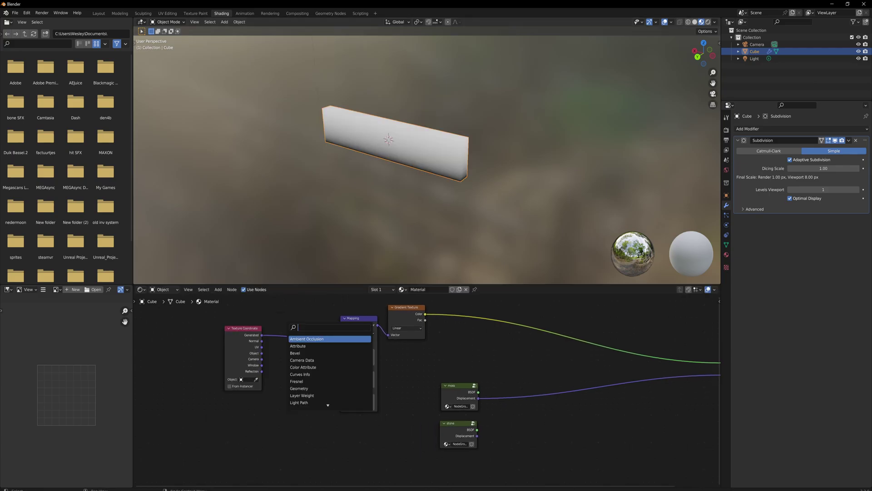
pyautogui.press('Down')
pyautogui.press('Down')
pyautogui.press('Down')
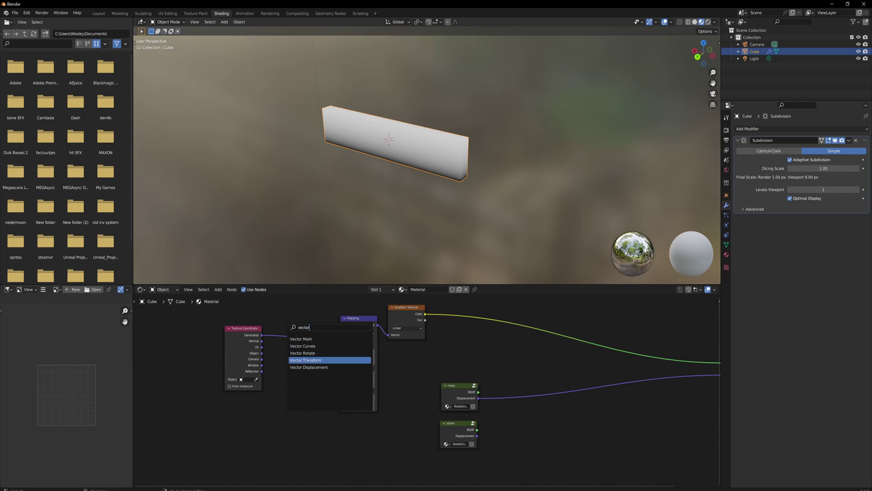
pyautogui.press('Return')
pyautogui.click(309, 351)
# Set the Vector Transform to convert from Object to World and feed it the Texture Coordinate's Object output
pyautogui.click(309, 351)
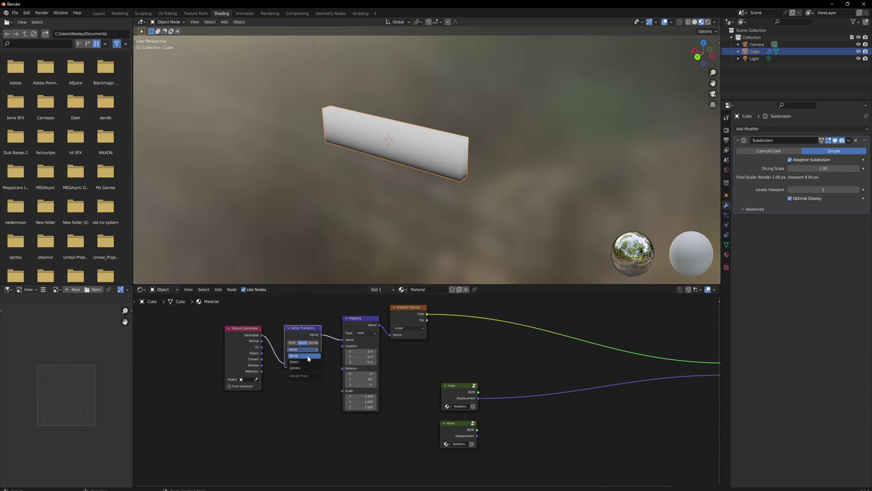
pyautogui.click(307, 356)
pyautogui.click(306, 365)
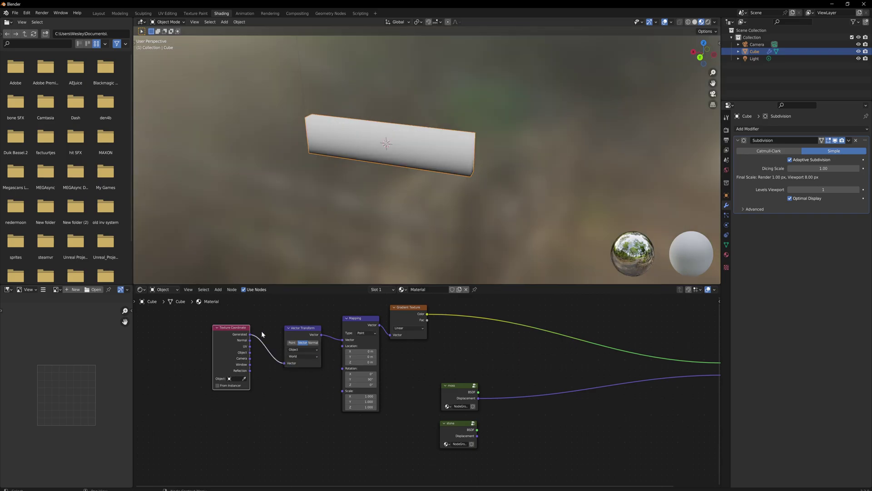
pyautogui.moveTo(249, 353); pyautogui.dragTo(284, 363)
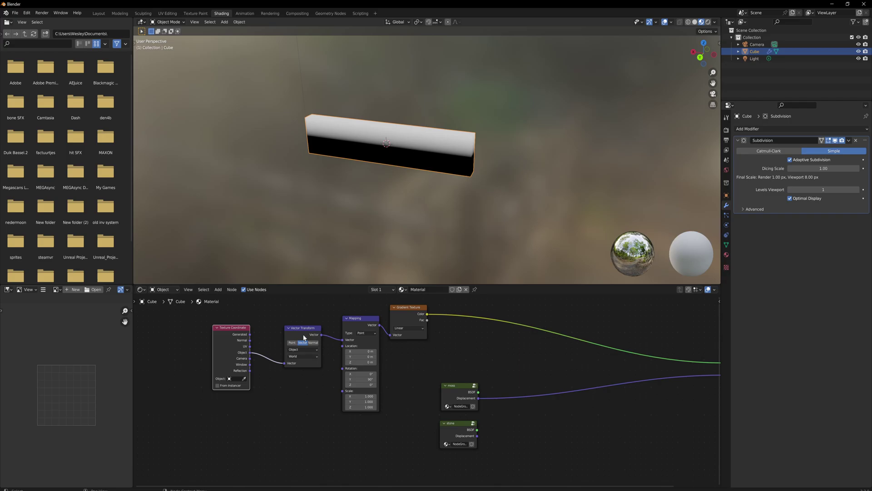
# Try rotating the wall about the global Y and X axes and moving it to test the gradient's world alignment
pyautogui.press('r')
pyautogui.press('x')
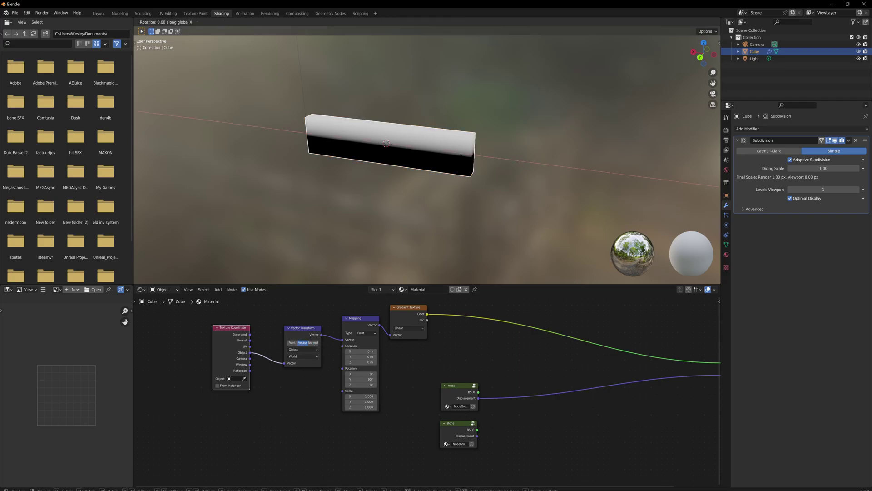
pyautogui.press('y')
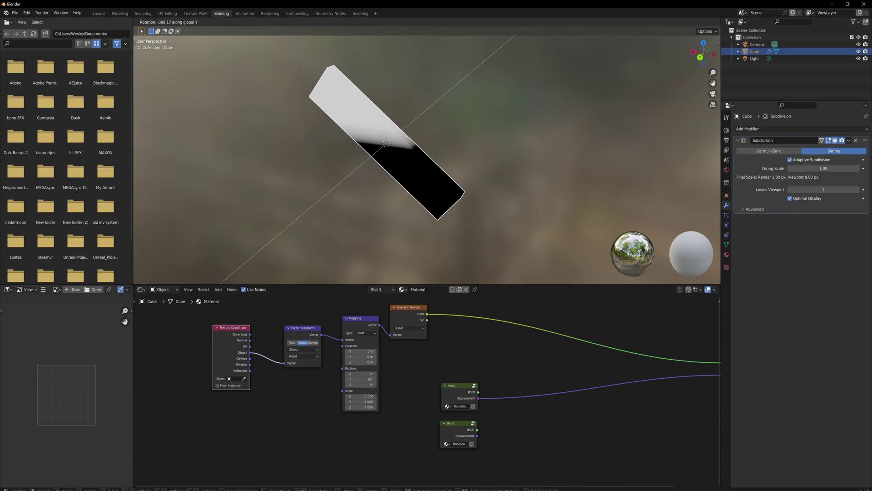
pyautogui.rightClick(408, 130)
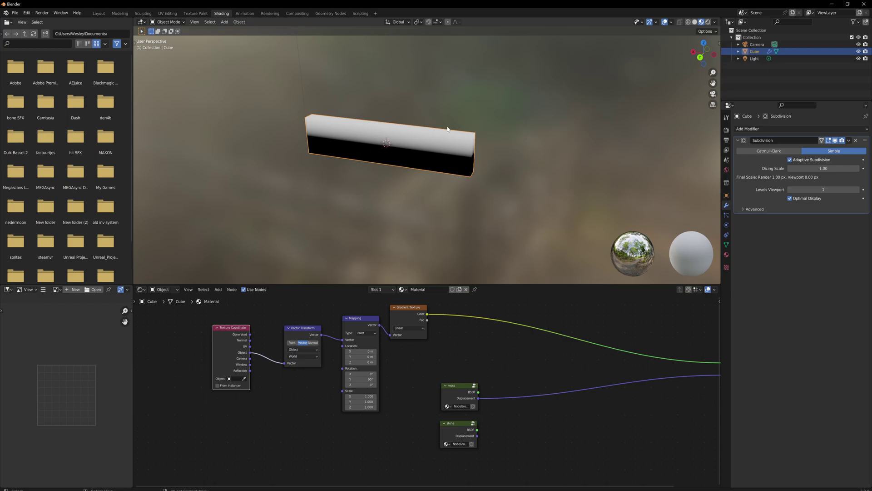
pyautogui.press('r')
pyautogui.press('x')
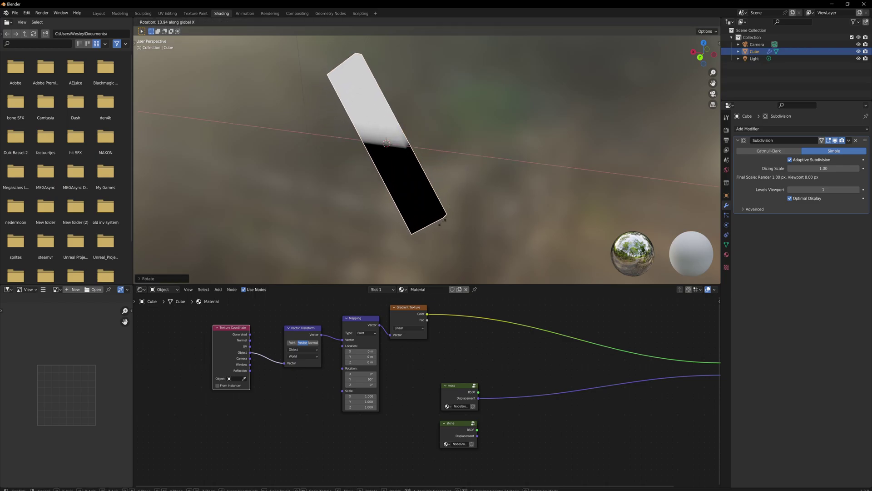
pyautogui.click(381, 169)
pyautogui.moveTo(381, 169); pyautogui.dragTo(403, 158, button='middle')
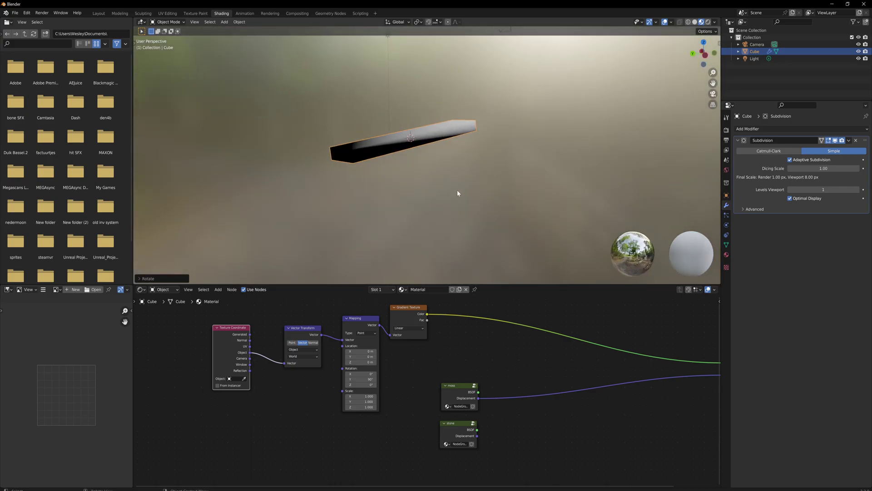
pyautogui.press('g')
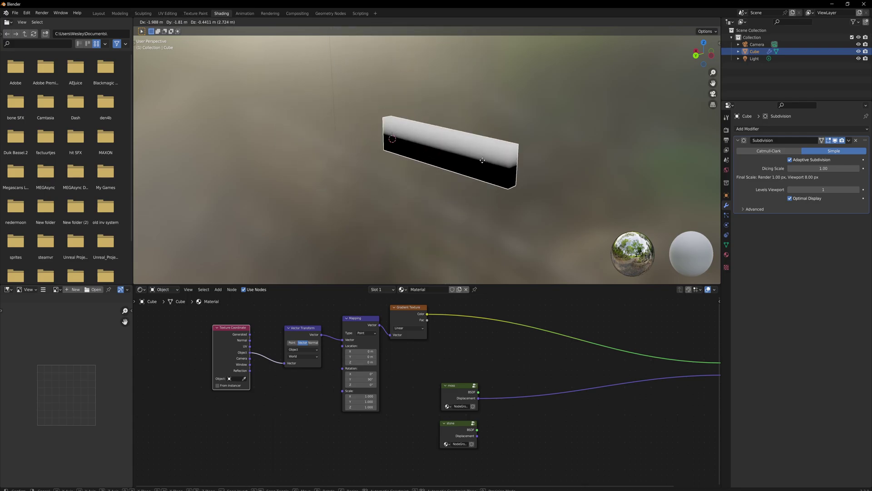
pyautogui.click(439, 182)
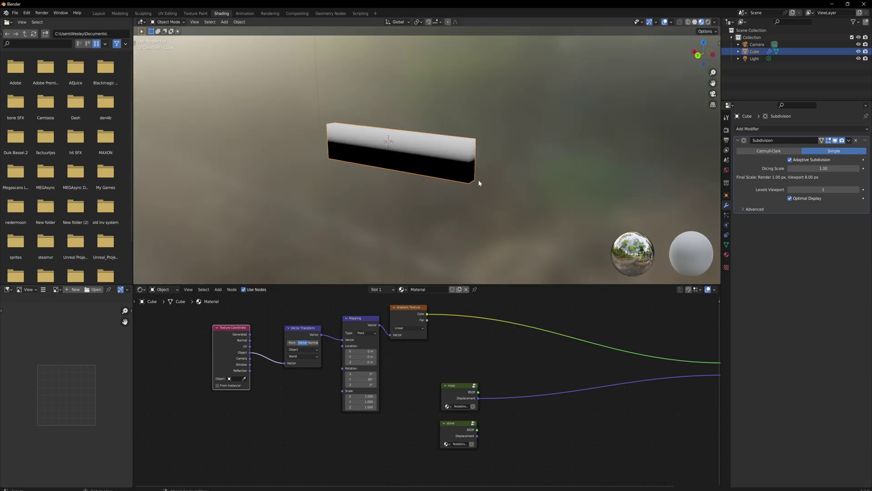
# Shift the gradient lower on the wall by raising the Mapping node's X location to about 0.97 m
pyautogui.moveTo(453, 184); pyautogui.dragTo(453, 174, button='middle')
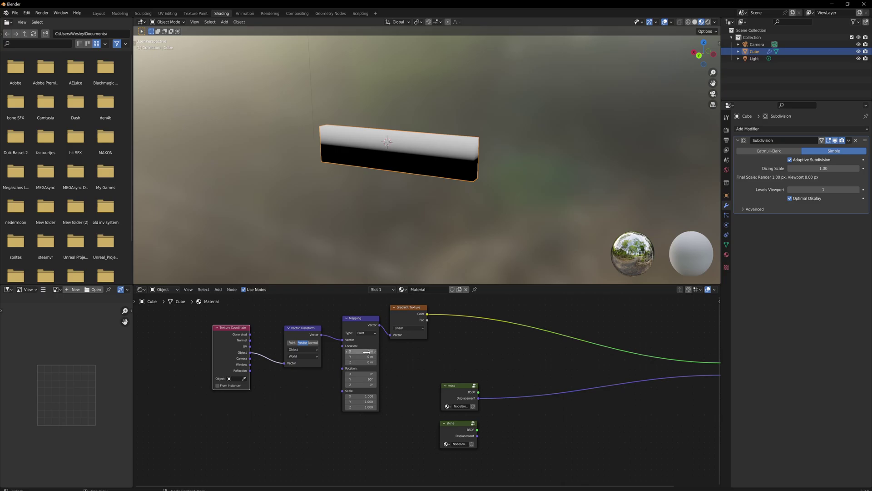
pyautogui.moveTo(354, 350); pyautogui.dragTo(402, 349)
pyautogui.moveTo(522, 179)
pyautogui.mouseDown(button='middle')
pyautogui.moveTo(416, 175)
pyautogui.moveTo(523, 179)
pyautogui.mouseUp(button='middle')
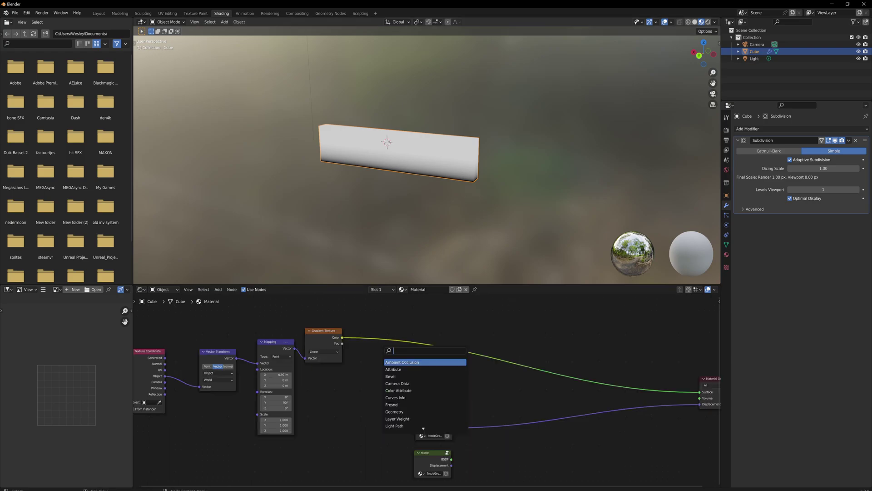
# Insert a ColorRamp node on the link between the Gradient Texture and the Material Output
pyautogui.write('colo')
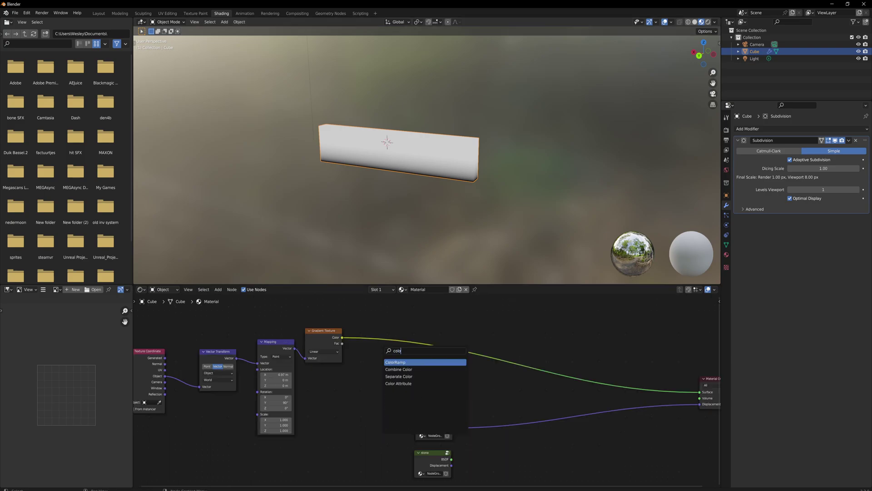
pyautogui.press('Return')
pyautogui.click(430, 311)
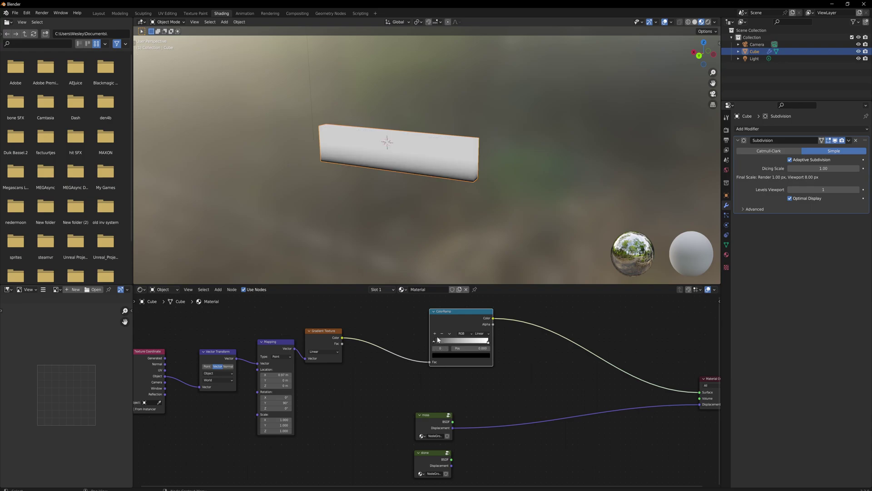
# Try moving the ColorRamp's black and white stops to sharpen the transition and change its height on the wall
pyautogui.moveTo(438, 342); pyautogui.dragTo(466, 343)
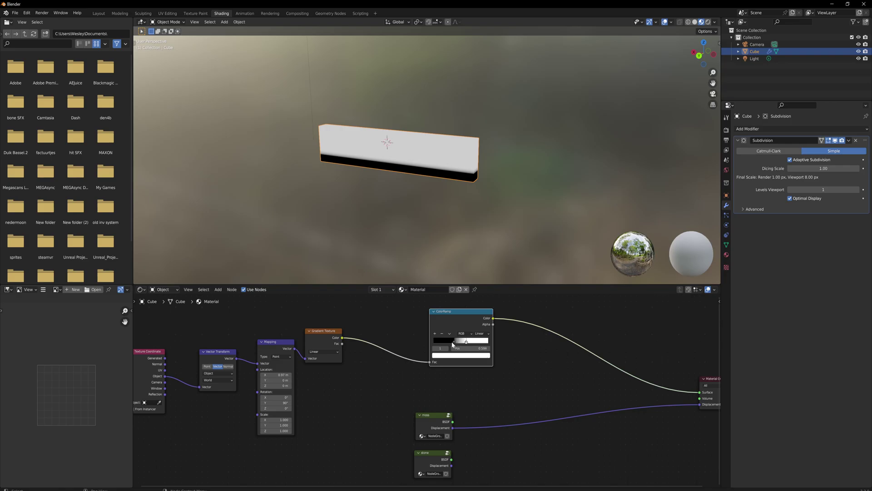
pyautogui.press('g')
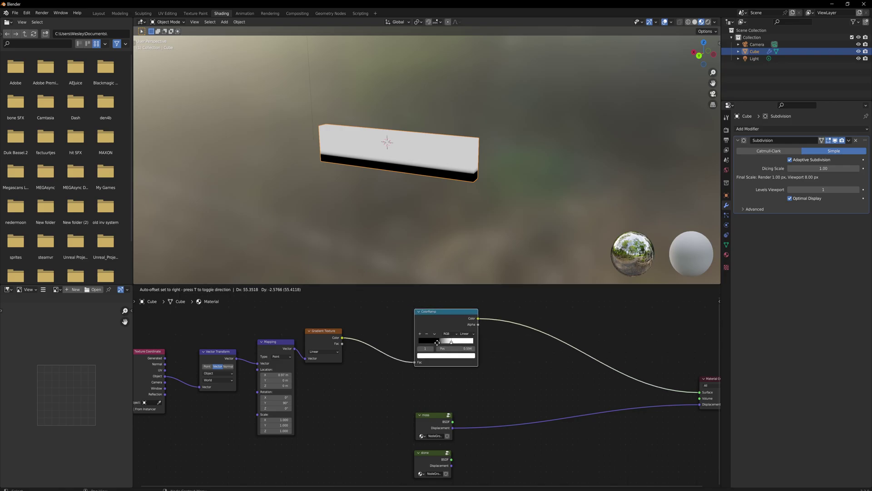
pyautogui.rightClick(437, 342)
pyautogui.moveTo(455, 342); pyautogui.dragTo(479, 341)
pyautogui.moveTo(479, 124); pyautogui.dragTo(440, 141, button='middle')
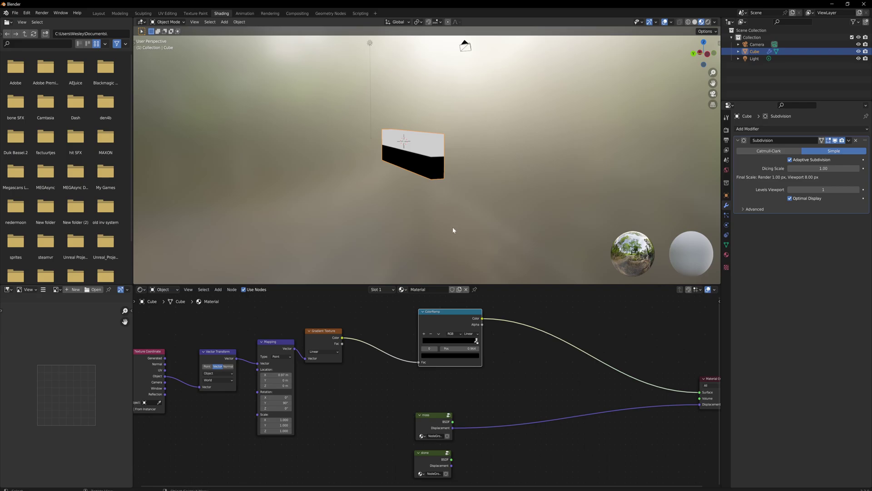
# Insert a Mix Shader before the Material Output and feed the ColorRamp's Color into its Fac input
pyautogui.click(456, 375)
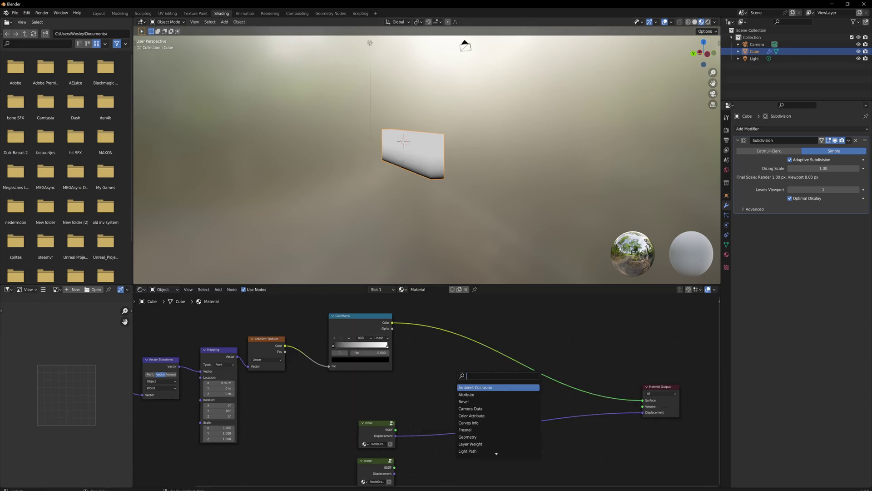
pyautogui.write('mix')
pyautogui.press('Return')
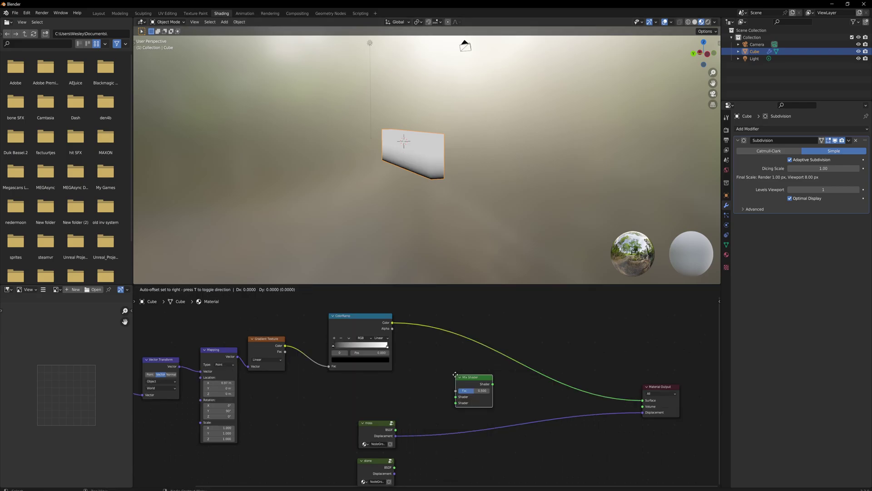
pyautogui.click(475, 334)
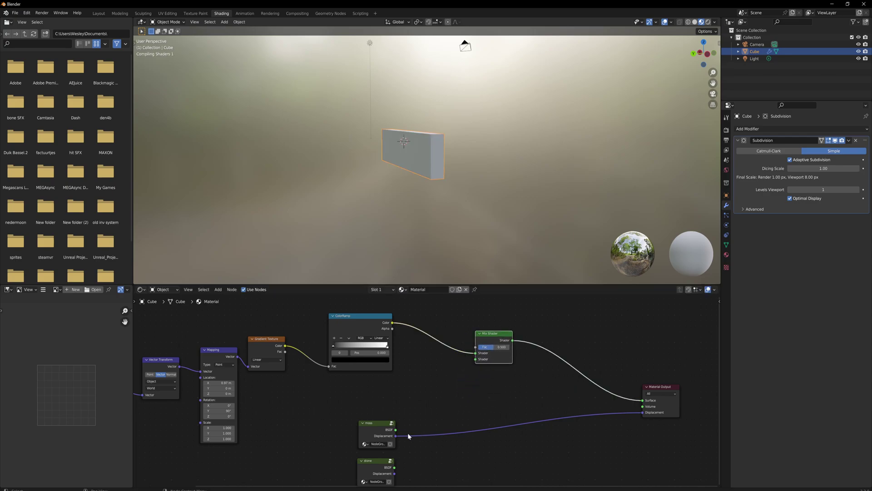
pyautogui.moveTo(475, 352); pyautogui.dragTo(476, 347)
# Connect the stone BSDF to the Mix Shader's first input and the moss BSDF to its second, and place the stone group above the moss group
pyautogui.moveTo(395, 429); pyautogui.dragTo(475, 353)
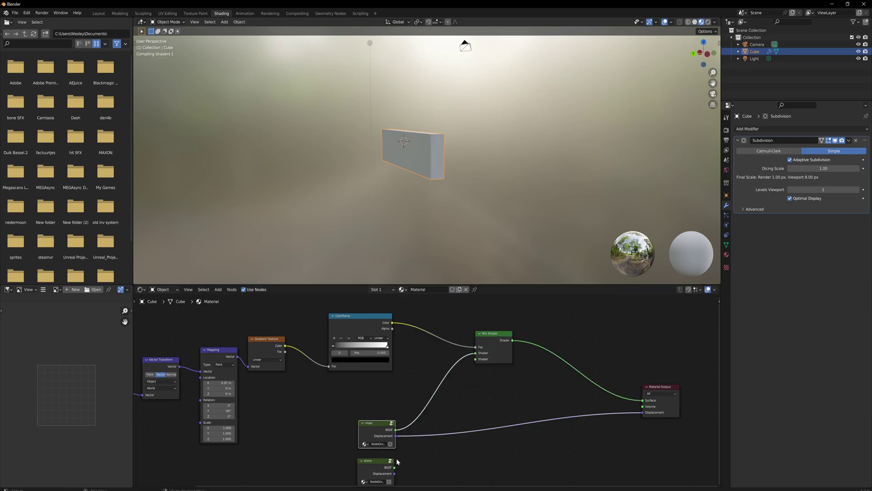
pyautogui.moveTo(394, 467); pyautogui.dragTo(477, 359)
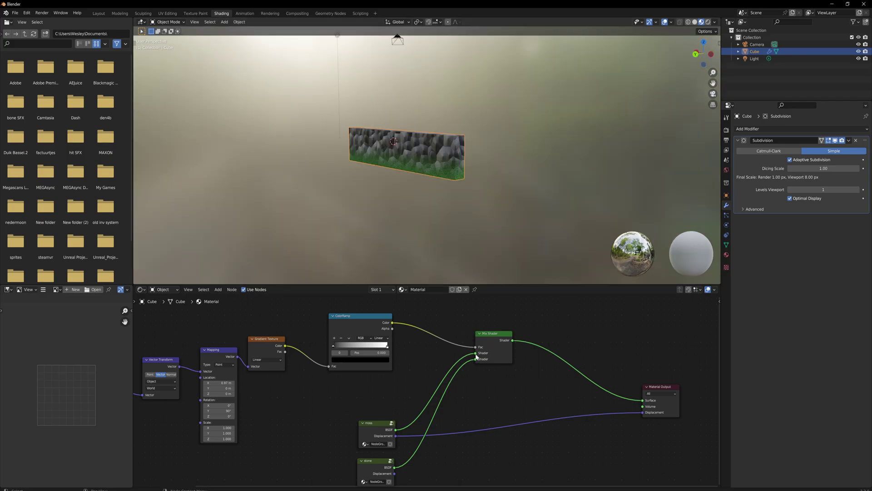
pyautogui.click(476, 357)
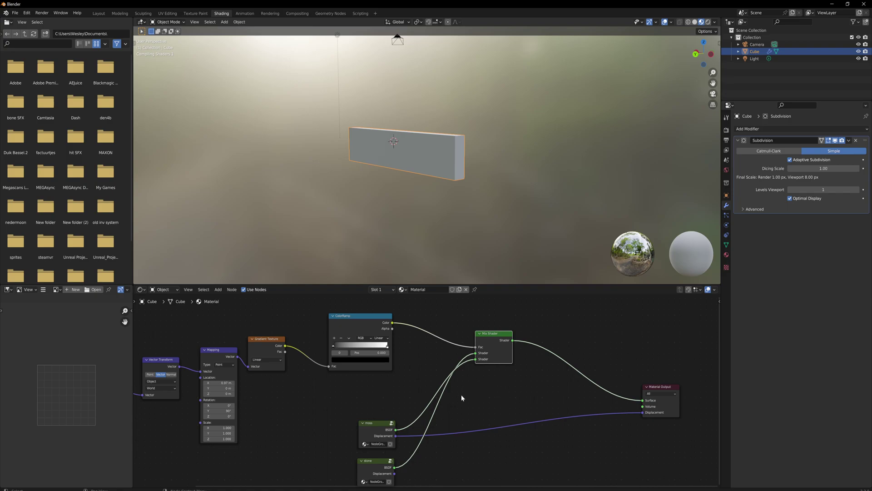
pyautogui.moveTo(382, 461); pyautogui.dragTo(411, 200)
# Preview the ColorRamp on the wall, move its black stop to about 0.68 and pull the white stop slightly inward
pyautogui.moveTo(448, 153); pyautogui.dragTo(480, 159, button='middle')
pyautogui.scroll(2, 478, 158)
pyautogui.moveTo(333, 351); pyautogui.dragTo(359, 349)
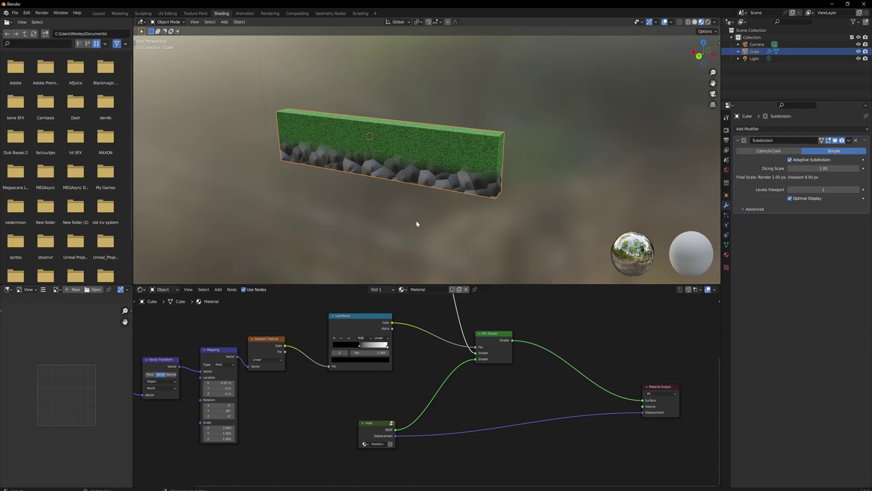
pyautogui.keyDown('ctrl'); pyautogui.keyDown('shift'); pyautogui.click(369, 315); pyautogui.keyUp('shift'); pyautogui.keyUp('ctrl')
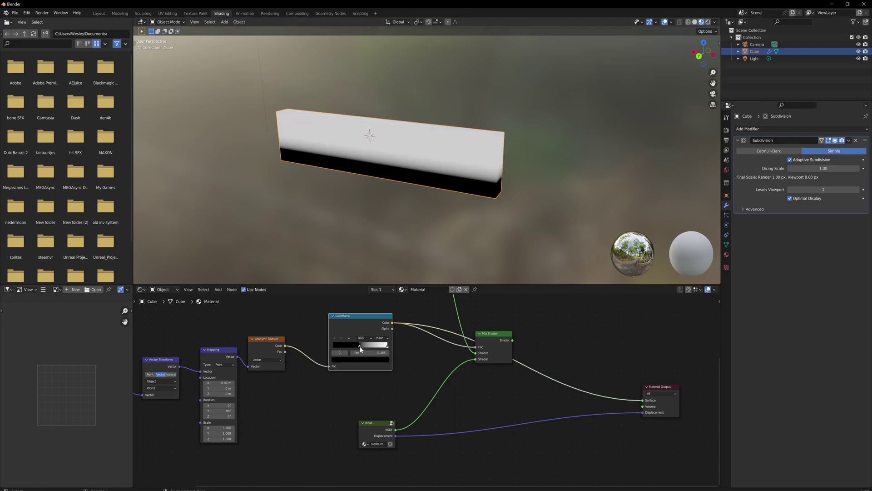
pyautogui.moveTo(387, 347); pyautogui.dragTo(383, 348)
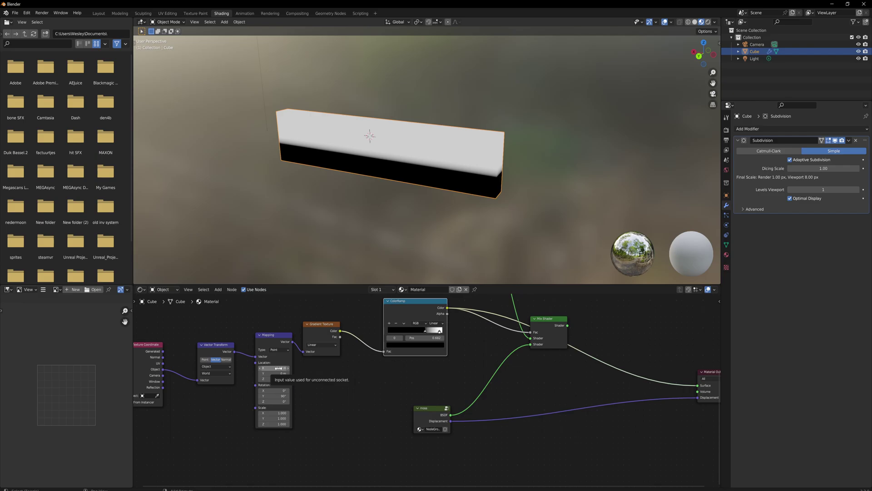
# Lower the Mapping node's X location to about 0.42 m and preview the Mix Shader on the wall
pyautogui.moveTo(274, 367)
pyautogui.keyDown('shift'); pyautogui.mouseDown()
pyautogui.moveTo(292, 367)
pyautogui.moveTo(254, 368)
pyautogui.moveTo(264, 367)
pyautogui.mouseUp(); pyautogui.keyUp('shift')
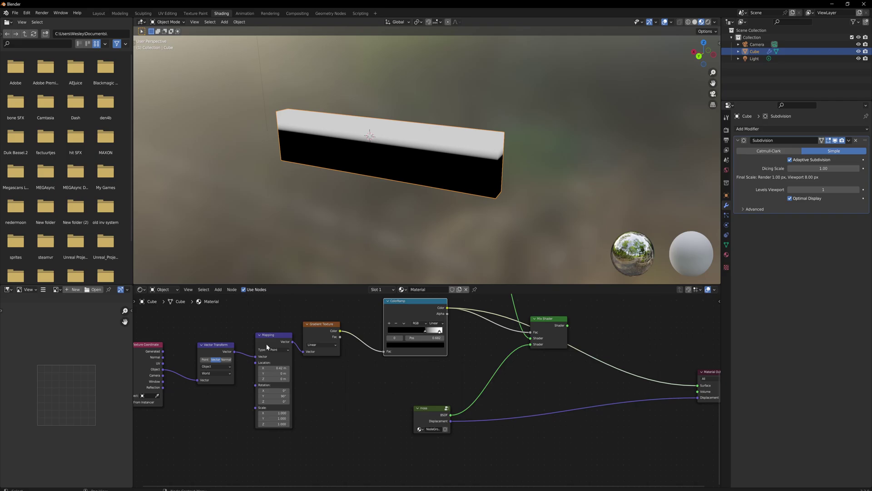
pyautogui.keyDown('ctrl'); pyautogui.keyDown('shift'); pyautogui.click(550, 321); pyautogui.keyUp('shift'); pyautogui.keyUp('ctrl')
pyautogui.moveTo(505, 167)
pyautogui.mouseDown(button='middle')
pyautogui.moveTo(415, 162)
pyautogui.moveTo(510, 166)
pyautogui.mouseUp(button='middle')
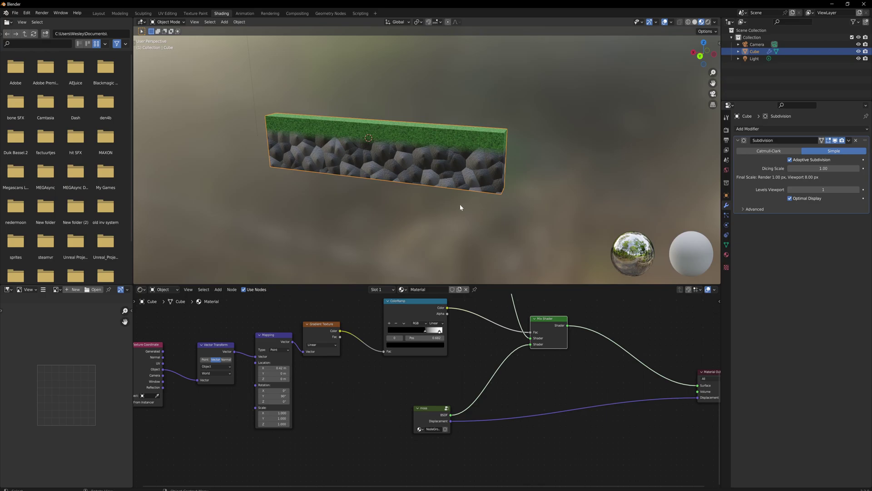
# Move the gradient mask nodes away from the shader groups and add a Noise Texture below the Gradient Texture
pyautogui.press('Home')
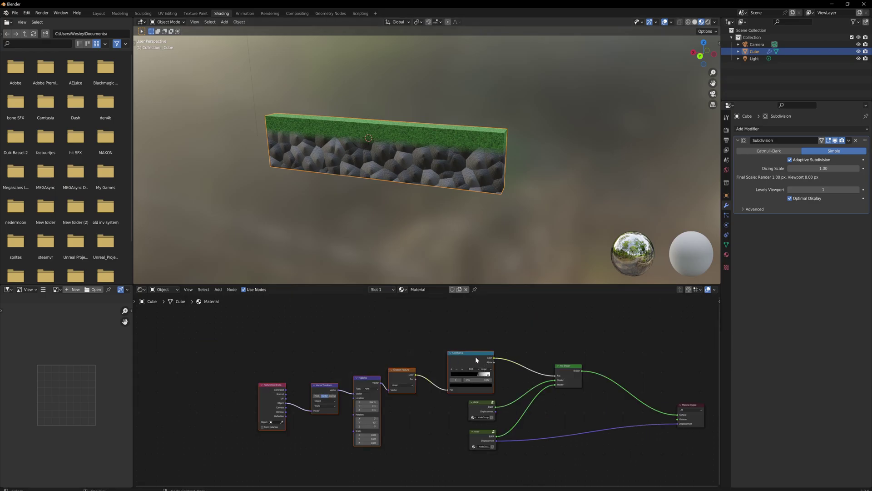
pyautogui.moveTo(475, 356); pyautogui.dragTo(428, 328)
pyautogui.click(389, 421)
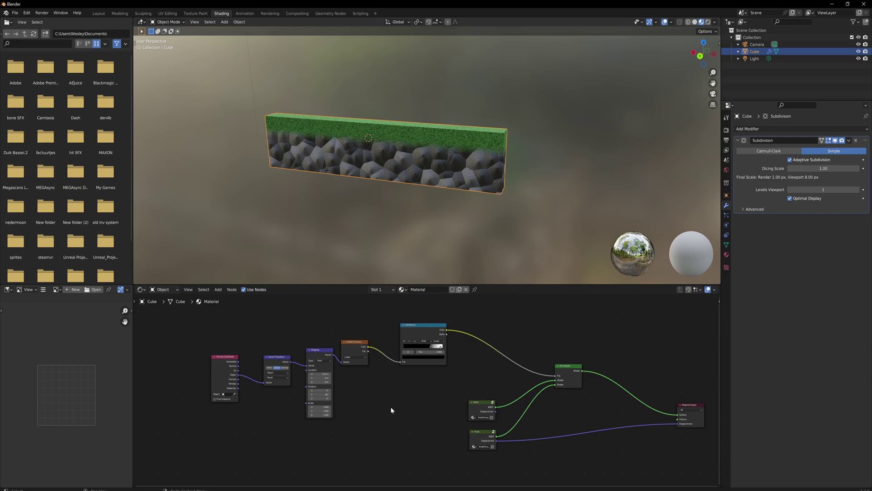
pyautogui.hotkey('shift', 'a')
pyautogui.write('noise')
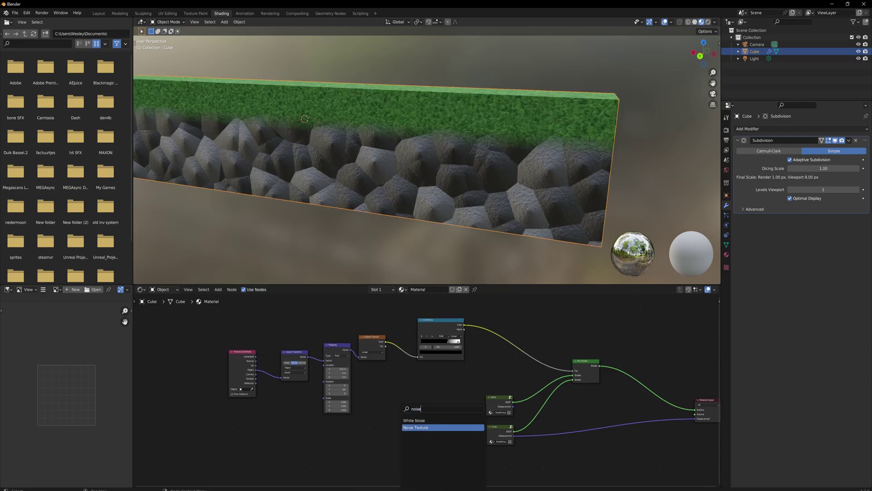
pyautogui.click(415, 427)
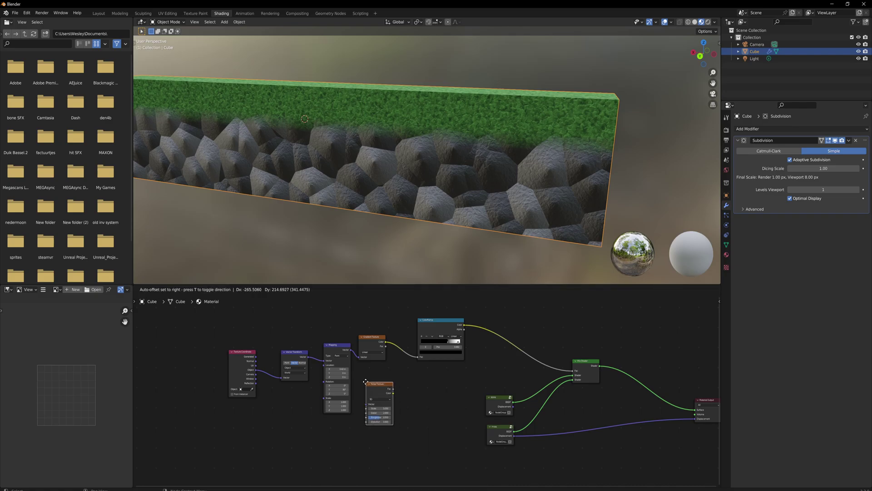
pyautogui.click(384, 397)
# Add a MixRGB node feeding the ColorRamp's Fac input, and shift the ColorRamp aside to make room
pyautogui.hotkey('shift', 'a')
pyautogui.click(402, 373)
pyautogui.write('mix')
pyautogui.press('Return')
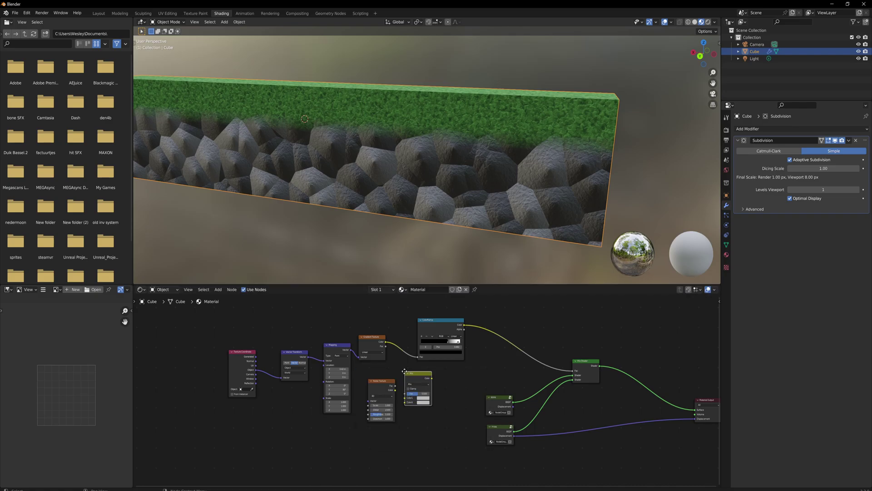
pyautogui.click(404, 371)
pyautogui.moveTo(431, 378); pyautogui.dragTo(417, 357)
pyautogui.moveTo(442, 319); pyautogui.dragTo(481, 321)
pyautogui.moveTo(420, 374)
pyautogui.mouseDown()
pyautogui.moveTo(426, 355)
pyautogui.moveTo(384, 343)
pyautogui.moveTo(408, 380)
pyautogui.mouseUp()
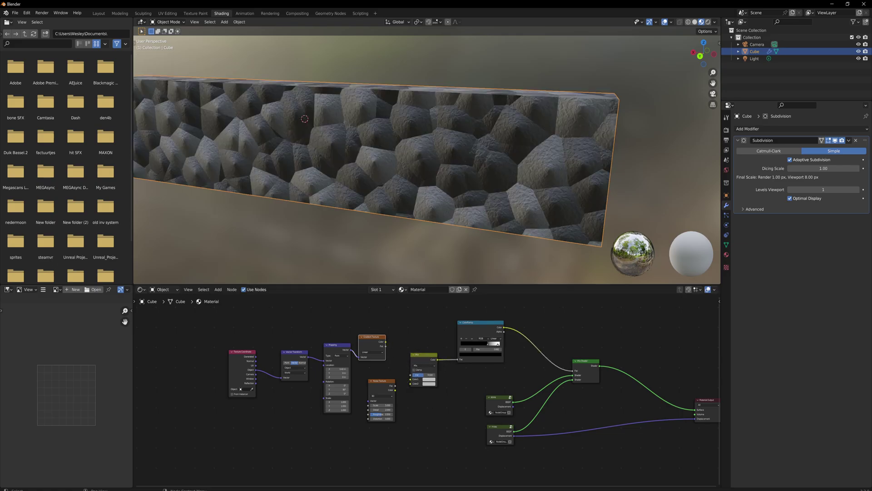
# Feed the Gradient and Noise Texture colors into the MixRGB node and lower its factor while previewing the ColorRamp
pyautogui.moveTo(385, 342); pyautogui.dragTo(434, 374)
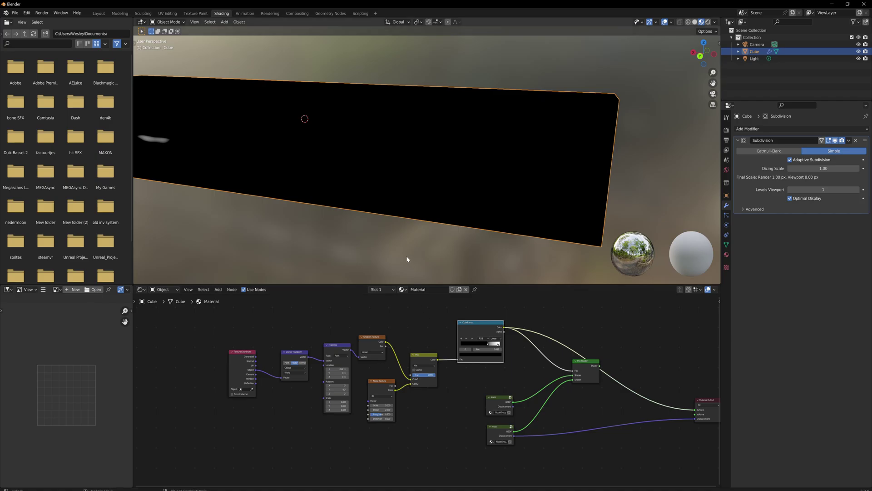
pyautogui.moveTo(407, 259); pyautogui.dragTo(436, 158, button='middle')
pyautogui.moveTo(430, 378); pyautogui.dragTo(418, 379)
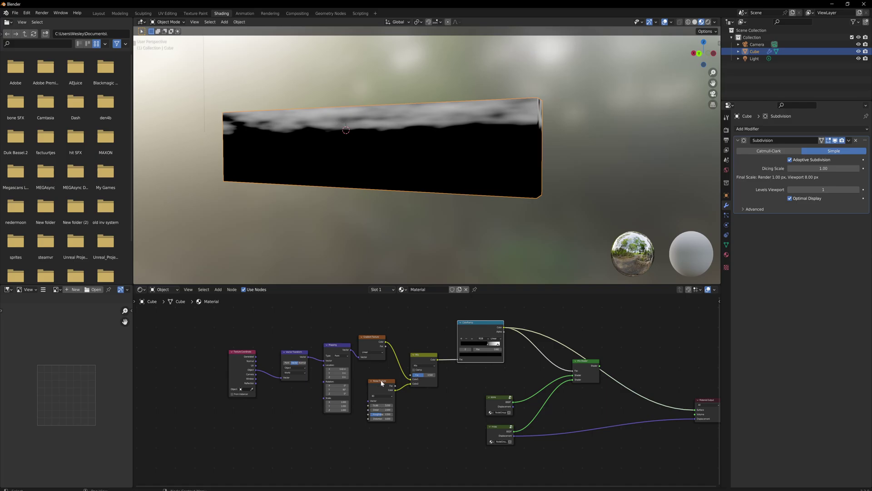
# Drive the Noise Texture with the Object texture coordinates, move the node lower and inspect the mask on the wall
pyautogui.moveTo(368, 401); pyautogui.dragTo(257, 373)
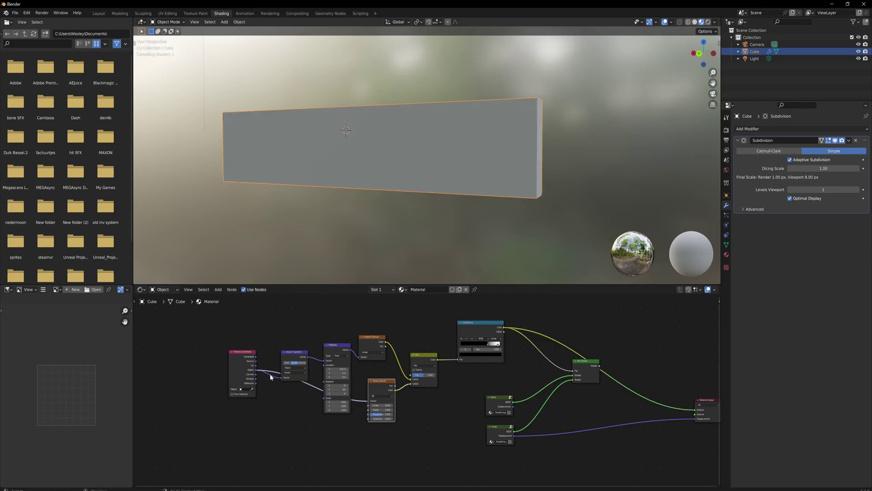
pyautogui.moveTo(382, 381); pyautogui.dragTo(382, 407)
pyautogui.moveTo(392, 166); pyautogui.dragTo(410, 193, button='middle')
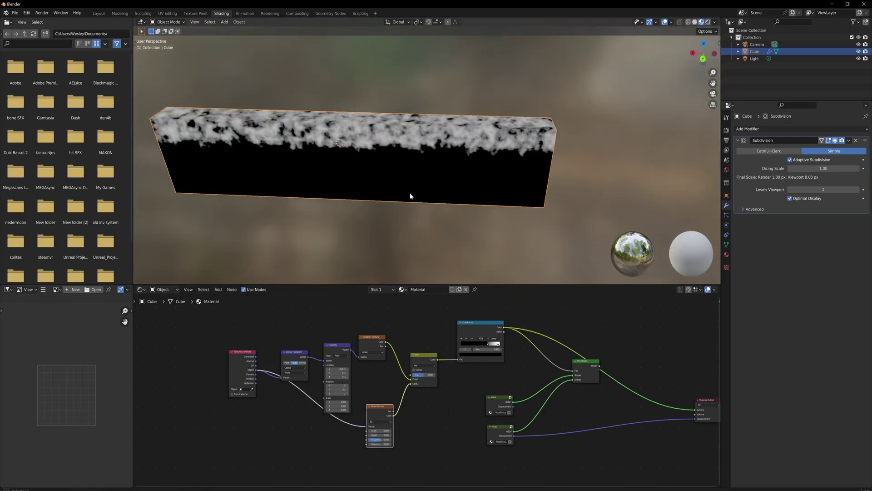
pyautogui.scroll(2, 410, 192)
pyautogui.moveTo(473, 230); pyautogui.dragTo(457, 223, button='middle')
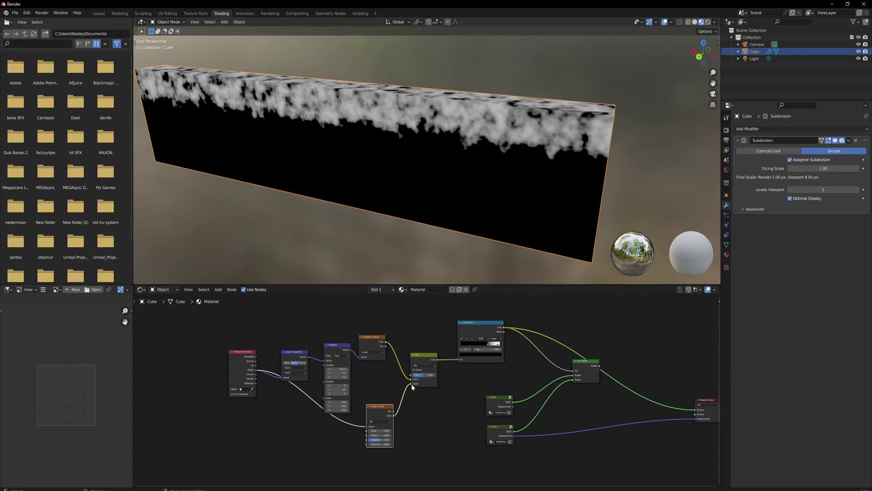
# Lower the MixRGB factor slightly, reduce the Noise Texture's scale and preview the Mix Shader on the wall
pyautogui.moveTo(422, 375); pyautogui.dragTo(420, 374)
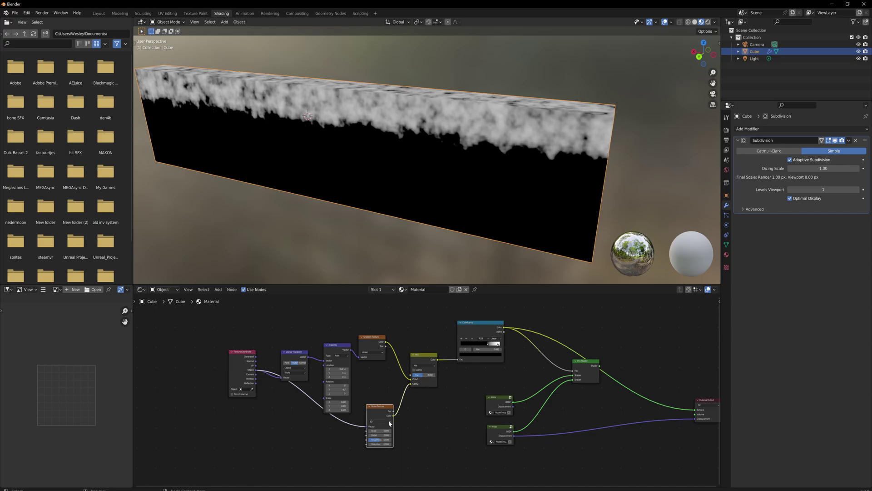
pyautogui.moveTo(384, 430); pyautogui.dragTo(378, 430)
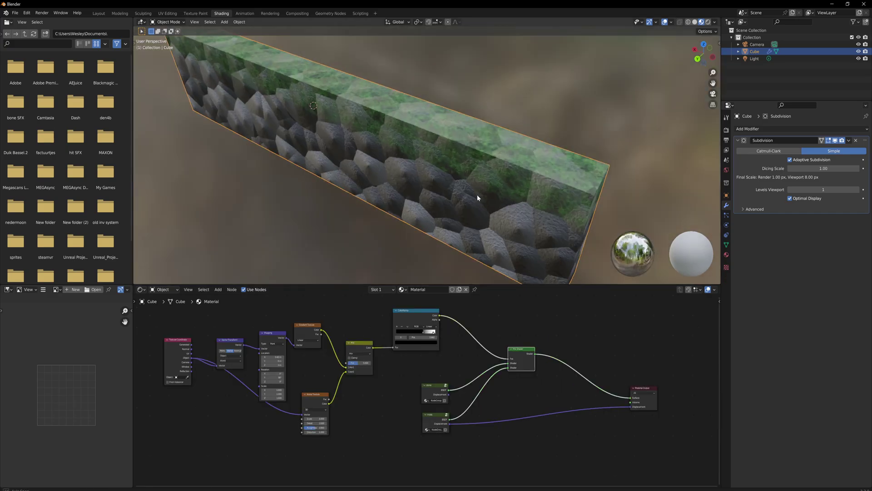
pyautogui.moveTo(477, 195); pyautogui.dragTo(485, 171, button='middle')
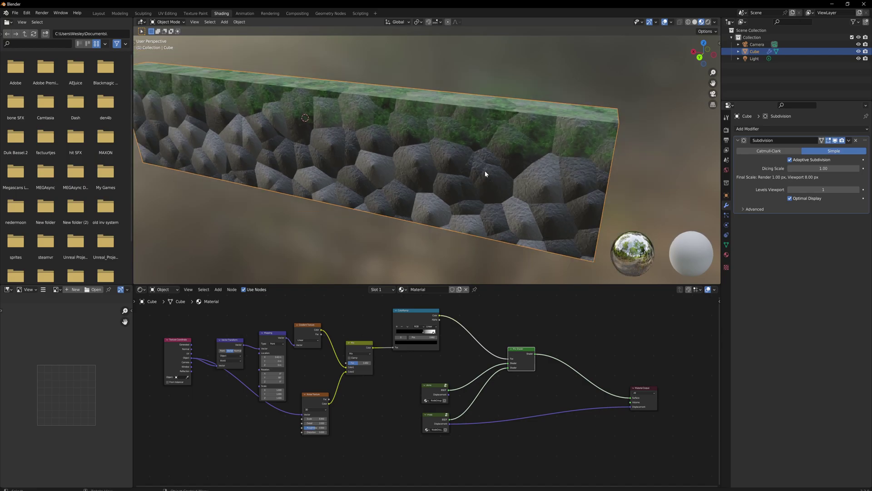
# Make room by moving the moss group and Mix Shader, and insert a MixRGB node before the Material Output's Displacement input
pyautogui.moveTo(433, 416); pyautogui.dragTo(432, 421)
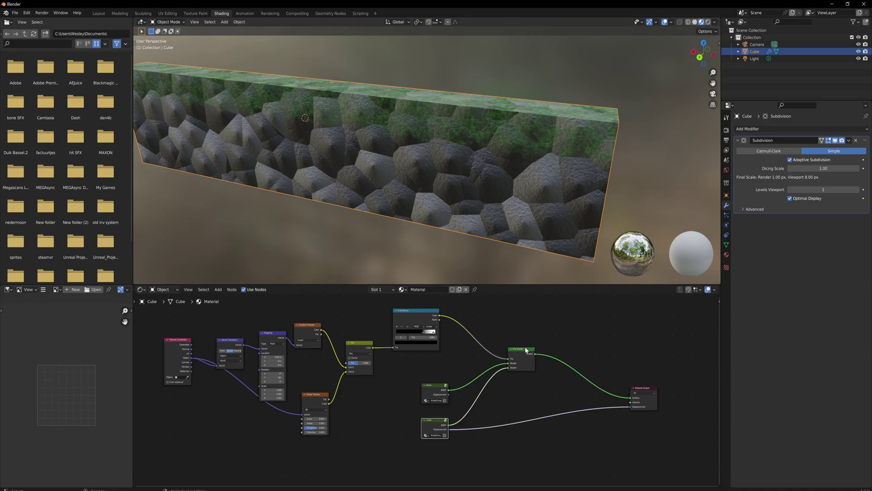
pyautogui.moveTo(525, 346); pyautogui.dragTo(525, 325)
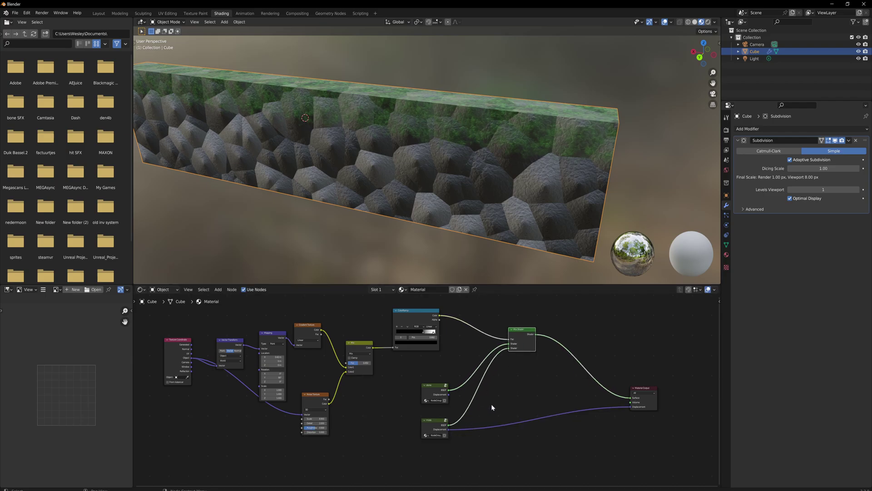
pyautogui.hotkey('shift', 'a')
pyautogui.write('mix')
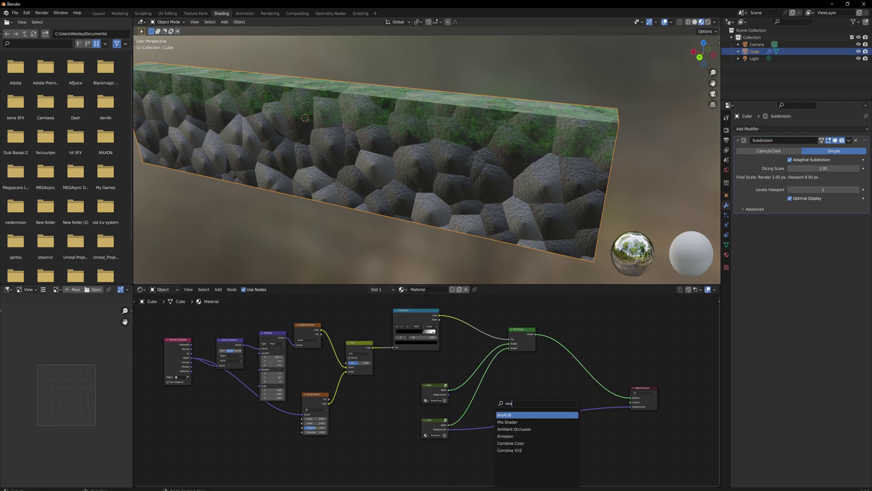
pyautogui.press('Return')
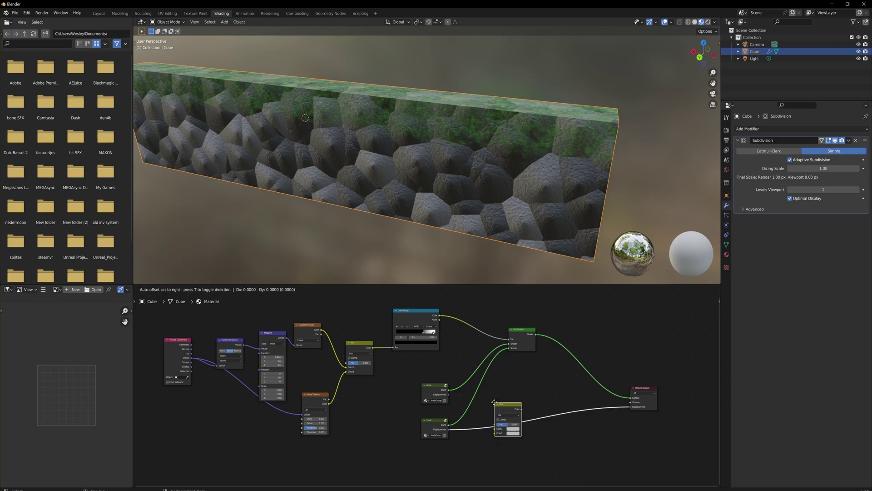
pyautogui.click(502, 401)
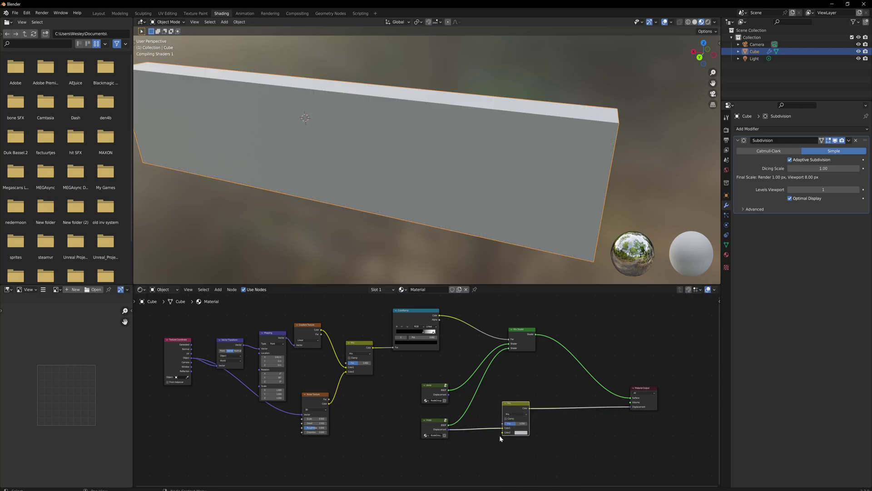
# Feed the stone and moss displacements into the new MixRGB's Color1 and Color2, with the gradient-noise mix driving its factor
pyautogui.moveTo(502, 428); pyautogui.dragTo(503, 433)
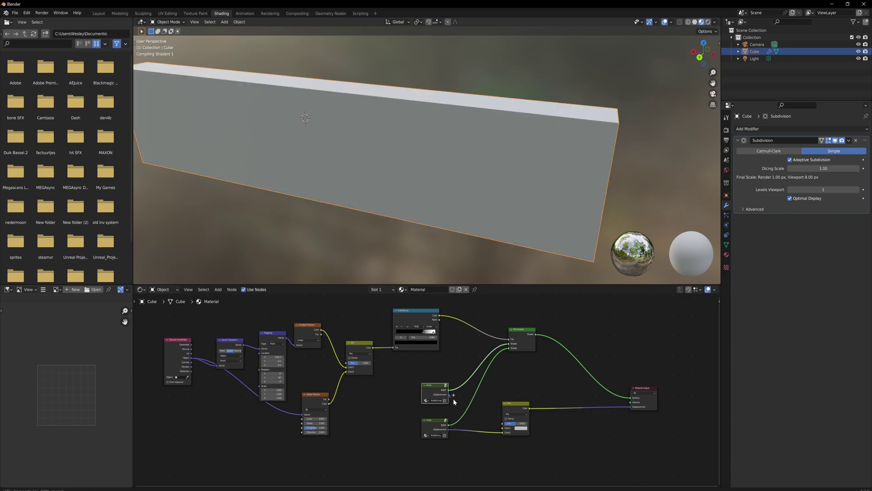
pyautogui.moveTo(448, 394); pyautogui.dragTo(508, 431)
pyautogui.click(372, 349)
pyautogui.moveTo(372, 347); pyautogui.dragTo(516, 401)
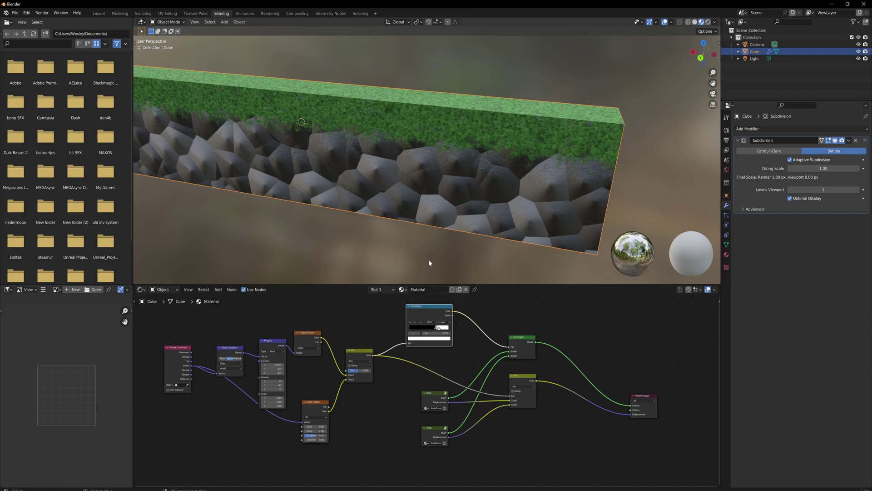
pyautogui.click(513, 391)
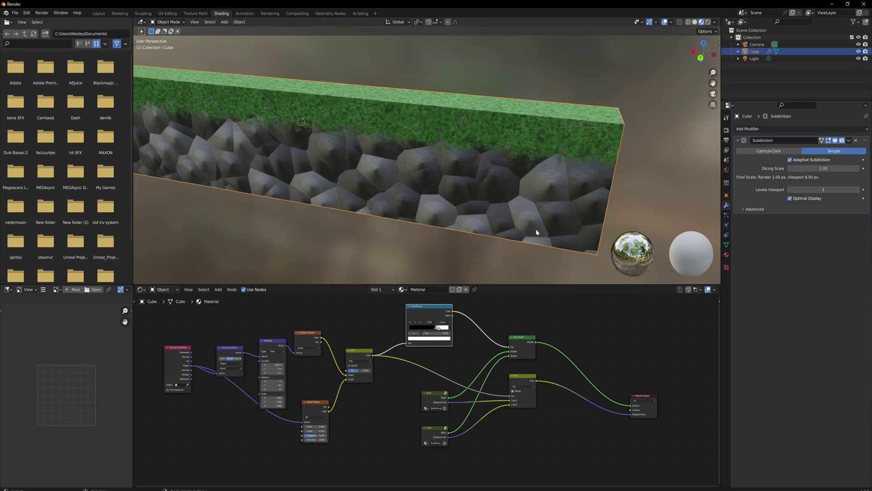
pyautogui.moveTo(536, 230); pyautogui.dragTo(513, 193, button='middle')
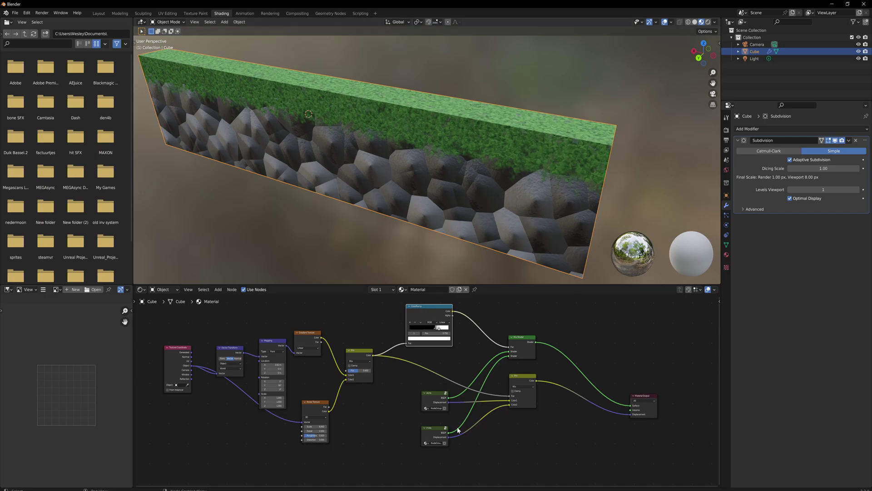
# Open the stone node group and add a Noise Texture below the Voronoi Texture
pyautogui.click(429, 393)
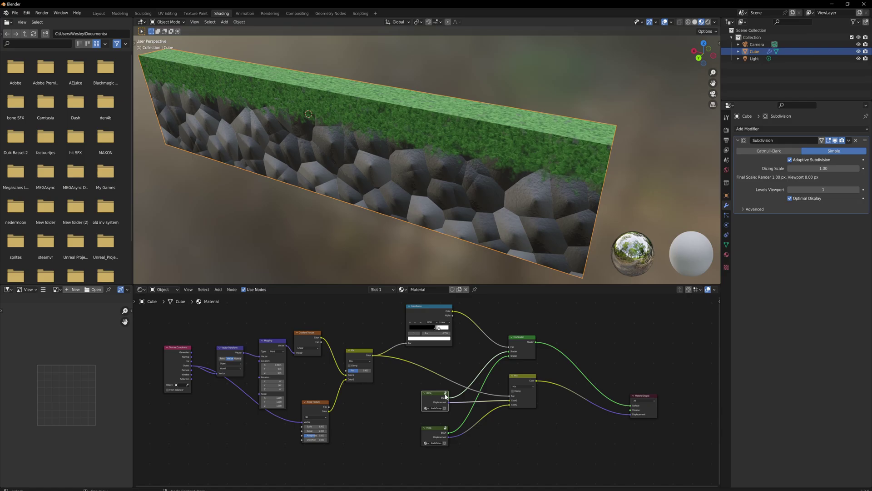
pyautogui.press('Tab')
pyautogui.moveTo(454, 393); pyautogui.dragTo(440, 334, button='middle')
pyautogui.click(335, 422)
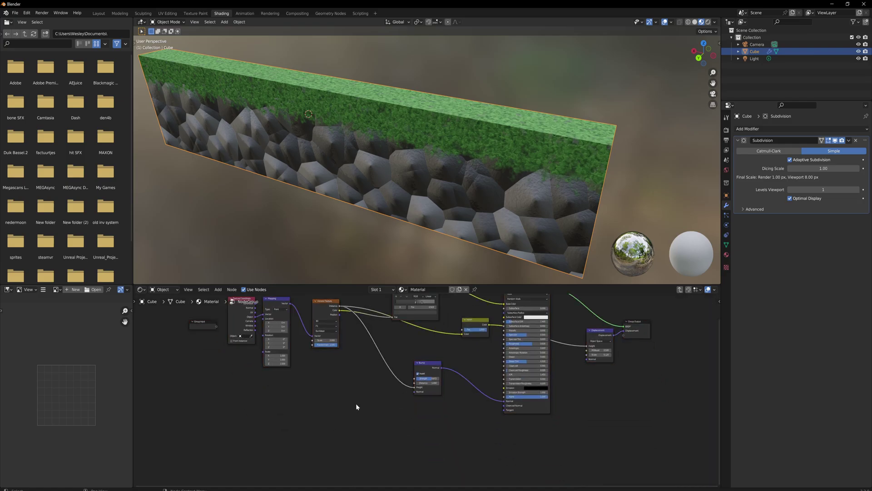
pyautogui.hotkey('shift', 'a')
pyautogui.click(345, 402)
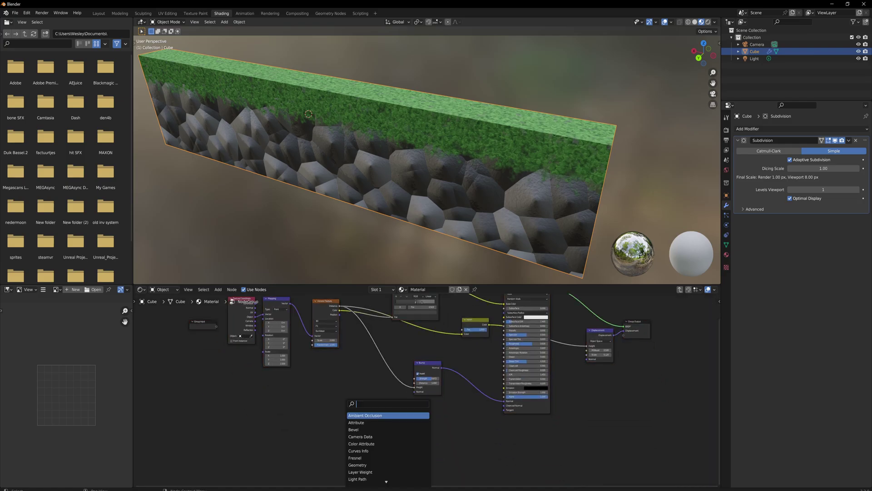
pyautogui.write('noise')
pyautogui.press('Return')
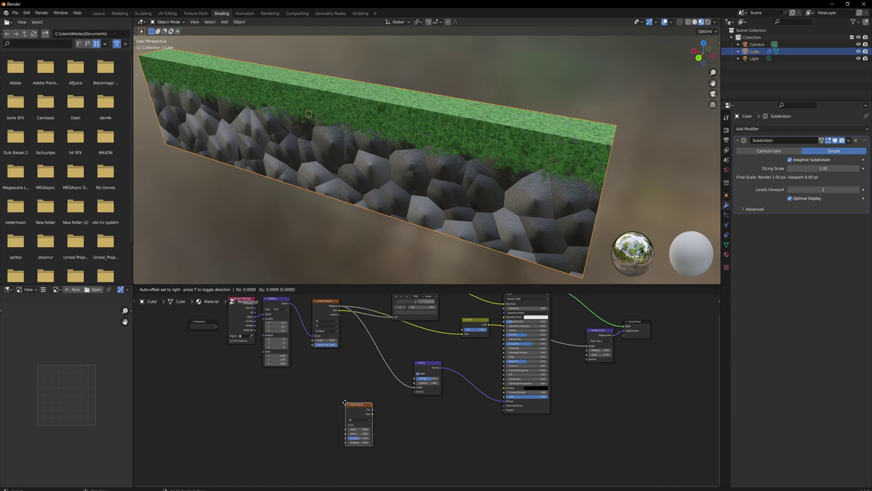
pyautogui.click(317, 399)
# Combine the Noise Texture's Fac and the Voronoi Distance in a Math Add node feeding the Bump height
pyautogui.moveTo(345, 406); pyautogui.dragTo(357, 386)
pyautogui.write('add')
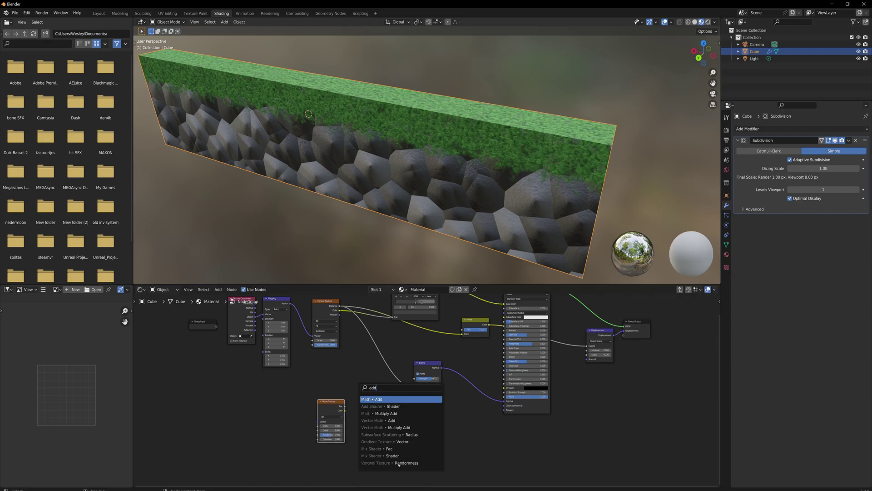
pyautogui.press('Return')
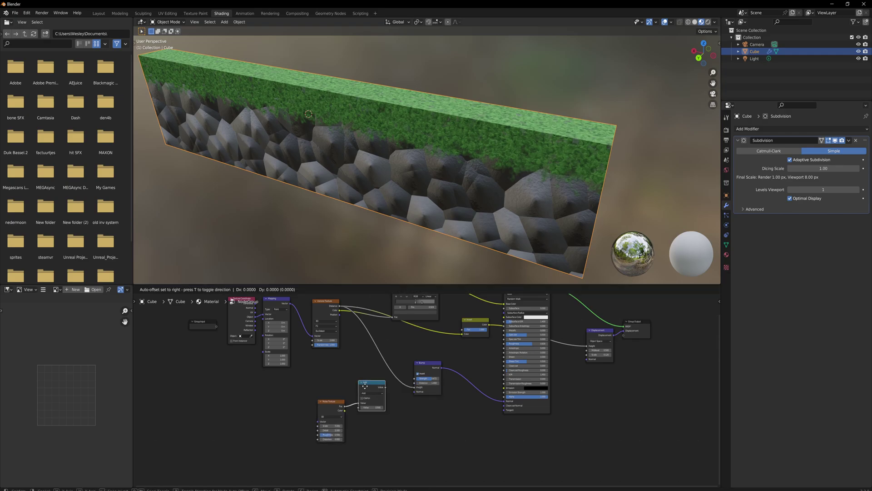
pyautogui.click(385, 343)
pyautogui.moveTo(340, 306); pyautogui.dragTo(380, 362)
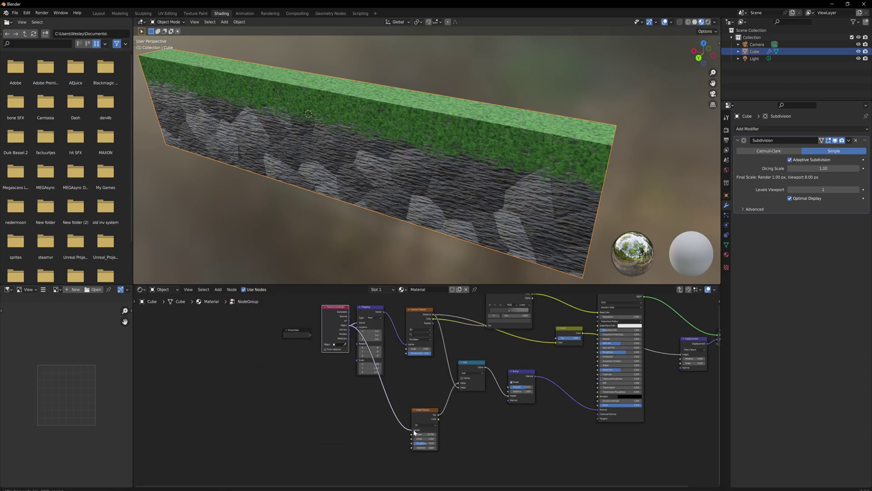
# Drive the stone Noise Texture with Object coordinates, lower its scale and inspect the wall in rendered shading
pyautogui.moveTo(414, 431); pyautogui.dragTo(415, 383)
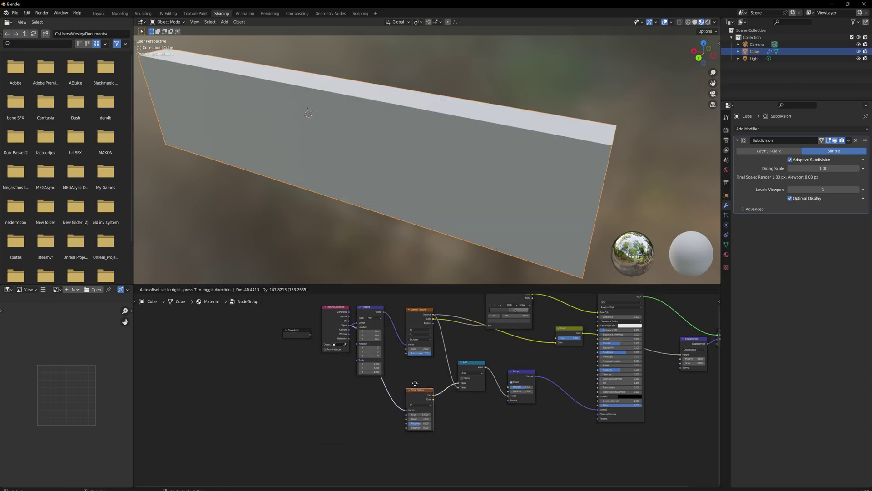
pyautogui.click(412, 380)
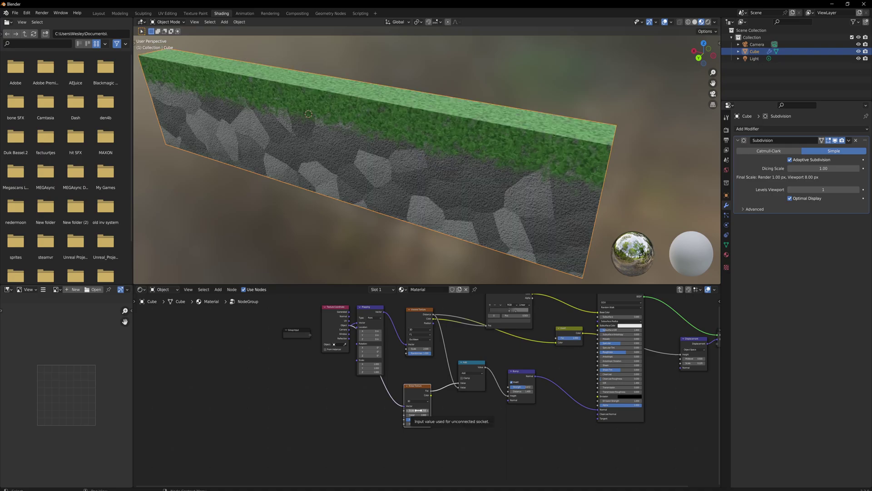
pyautogui.moveTo(418, 410); pyautogui.dragTo(398, 410)
pyautogui.click(708, 22)
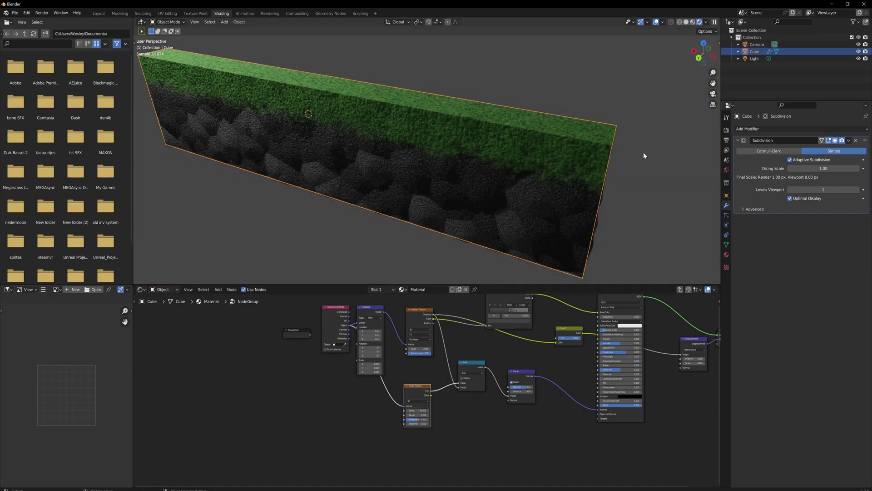
pyautogui.click(642, 185)
pyautogui.moveTo(641, 186); pyautogui.dragTo(672, 189, button='middle')
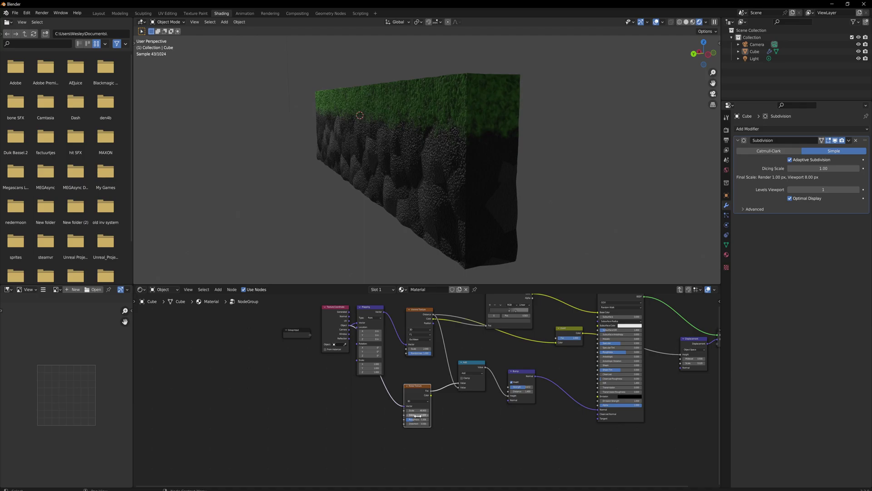
# Increase the stone Noise Texture's scale for finer bumps and check the rock surface up close
pyautogui.scroll(4, 415, 216)
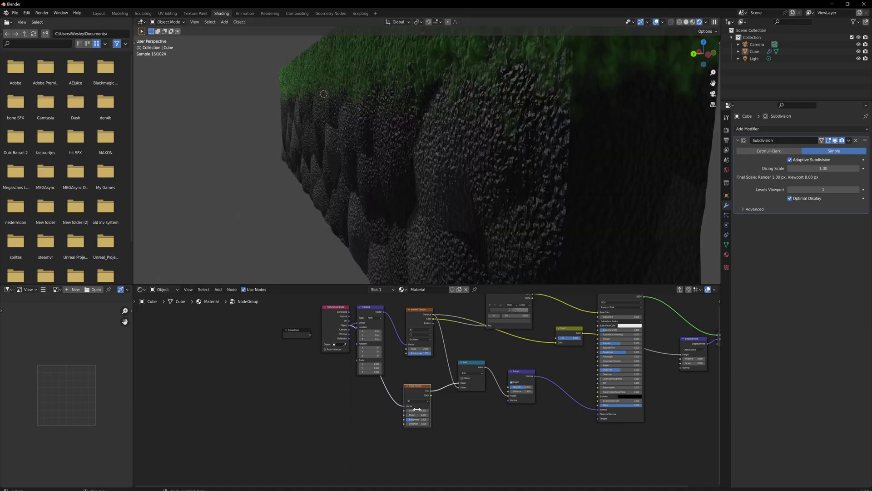
pyautogui.moveTo(416, 410); pyautogui.dragTo(436, 409)
pyautogui.scroll(-3, 435, 212)
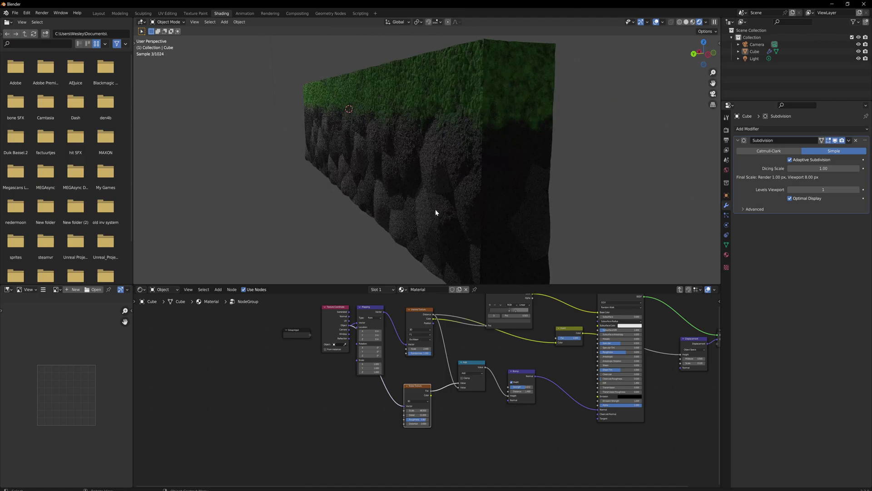
pyautogui.moveTo(437, 208); pyautogui.dragTo(467, 208, button='middle')
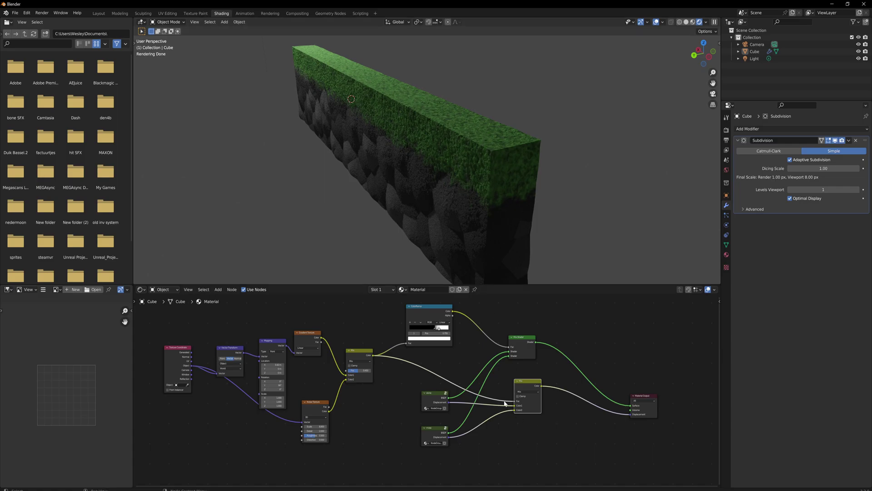
# In the main material tree, reposition the displacement MixRGB and add a Displacement node with its Height fed by the ColorRamp color
pyautogui.moveTo(598, 372); pyautogui.dragTo(556, 365, button='middle')
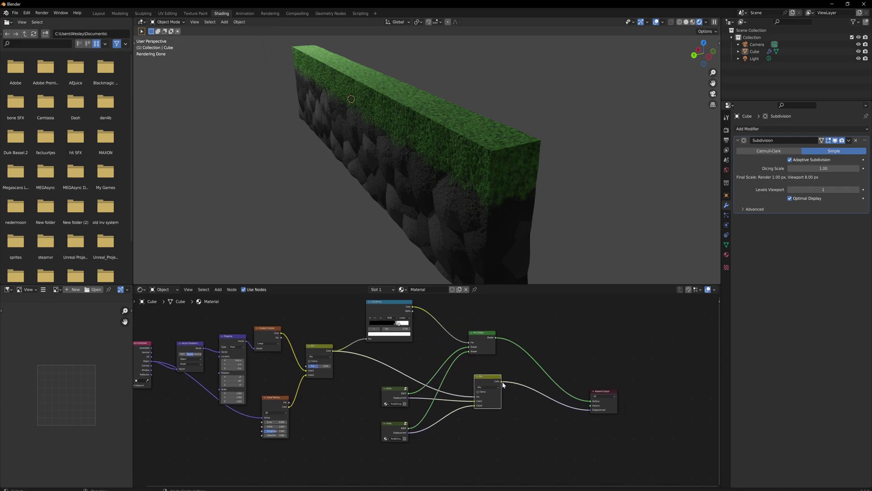
pyautogui.moveTo(502, 384); pyautogui.dragTo(493, 389)
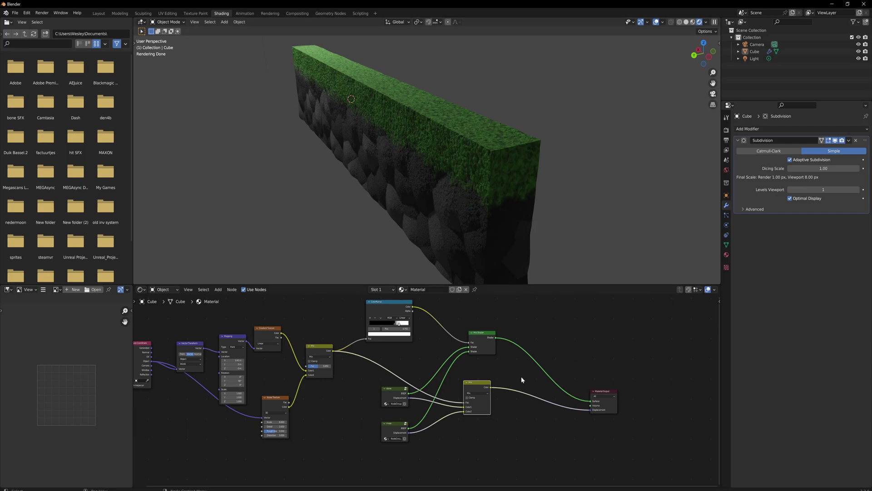
pyautogui.moveTo(412, 306); pyautogui.dragTo(508, 311)
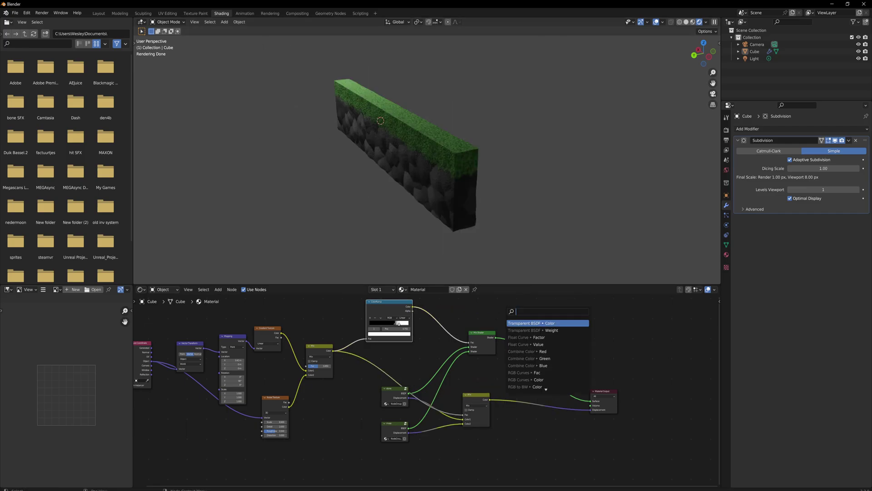
pyautogui.write('disp')
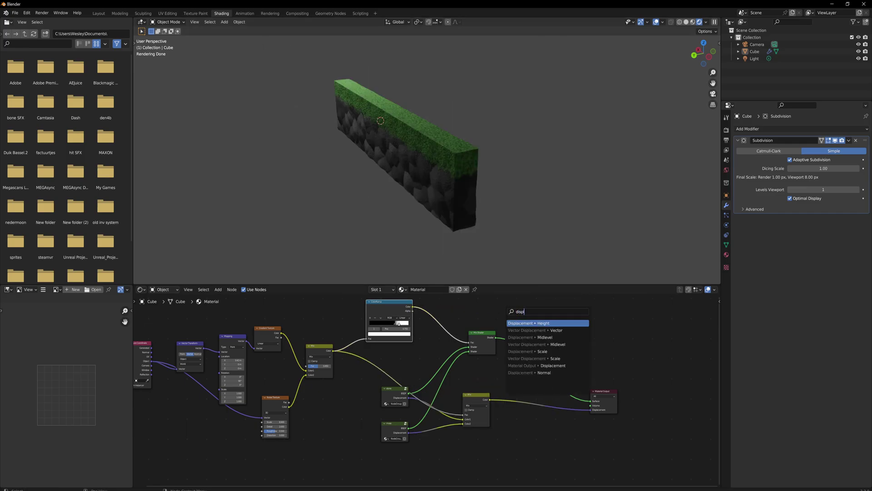
pyautogui.press('Return')
pyautogui.click(526, 310)
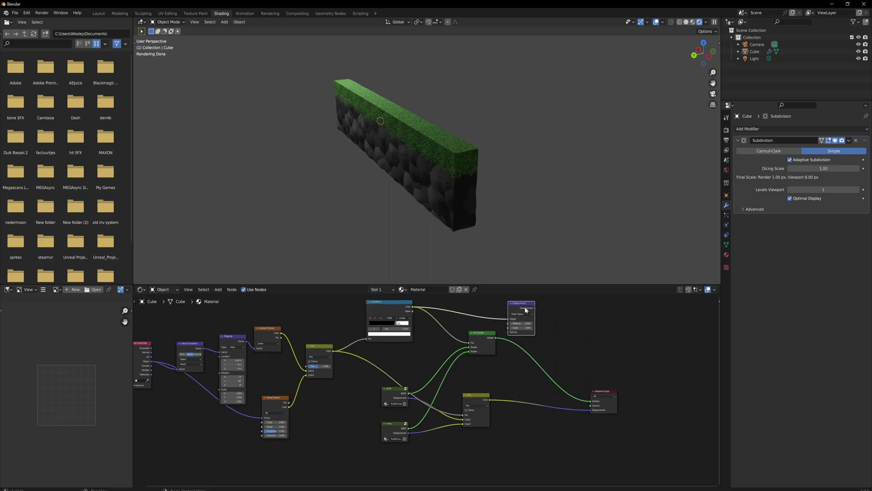
# Sum the new Displacement and the mixed displacement in a Vector Math Add node feeding the Material Output's Displacement input
pyautogui.moveTo(535, 307); pyautogui.dragTo(552, 328)
pyautogui.write('add')
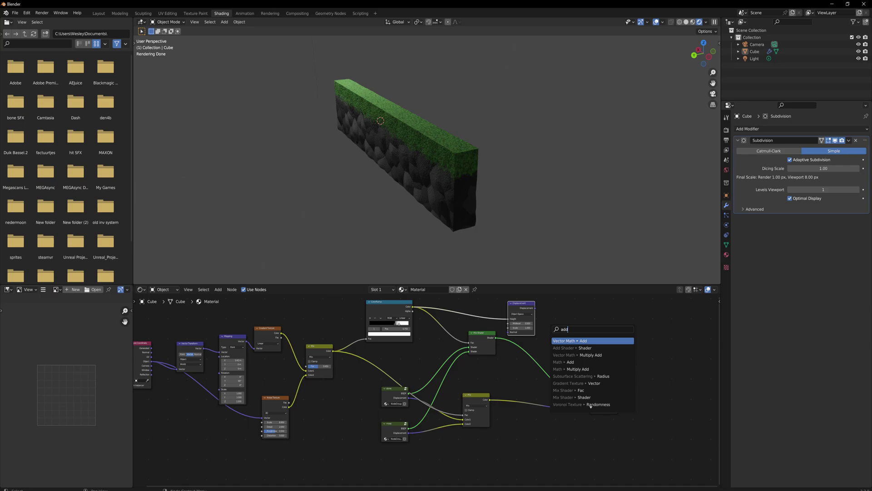
pyautogui.press('Return')
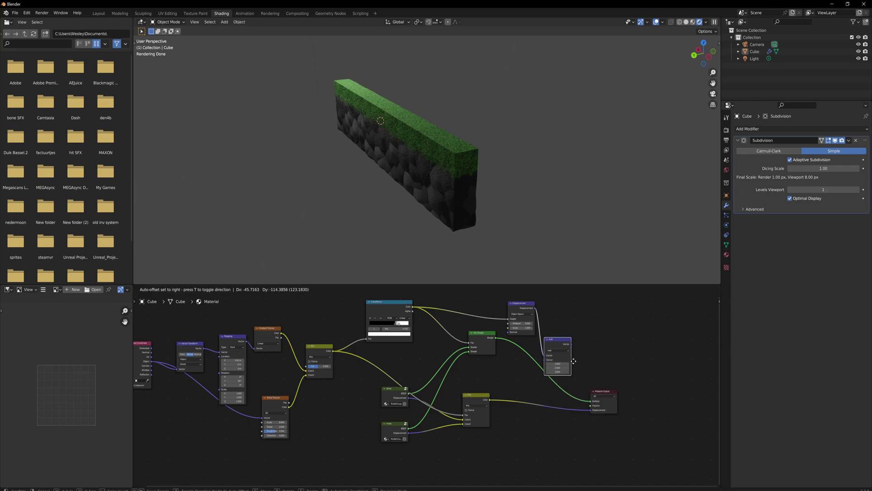
pyautogui.click(536, 404)
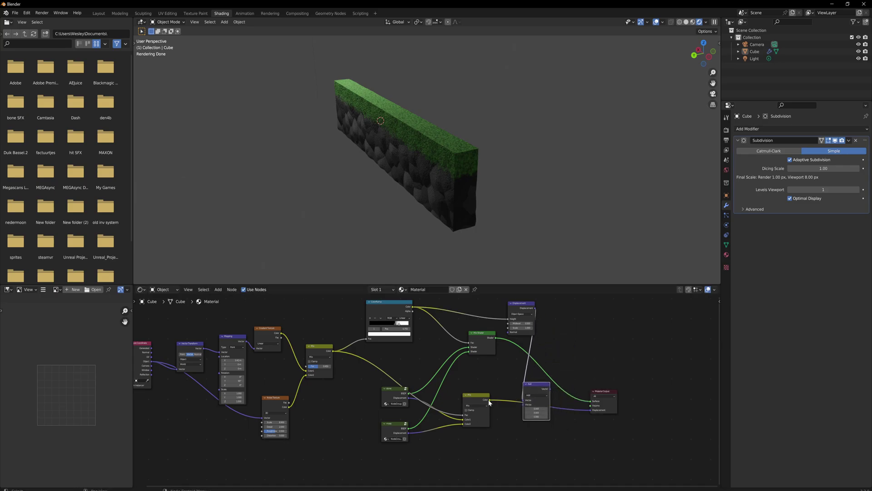
pyautogui.moveTo(489, 400); pyautogui.dragTo(590, 409)
# Lower the mask Displacement node's scale and inspect the moss overhang on the wall's end
pyautogui.moveTo(521, 327); pyautogui.dragTo(485, 327)
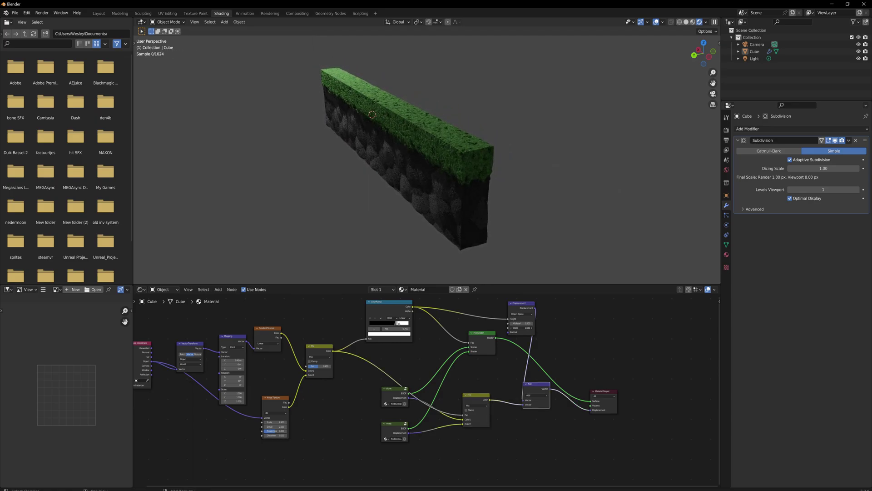
pyautogui.moveTo(451, 197); pyautogui.dragTo(525, 142, button='middle')
pyautogui.moveTo(350, 211); pyautogui.dragTo(369, 211, button='middle')
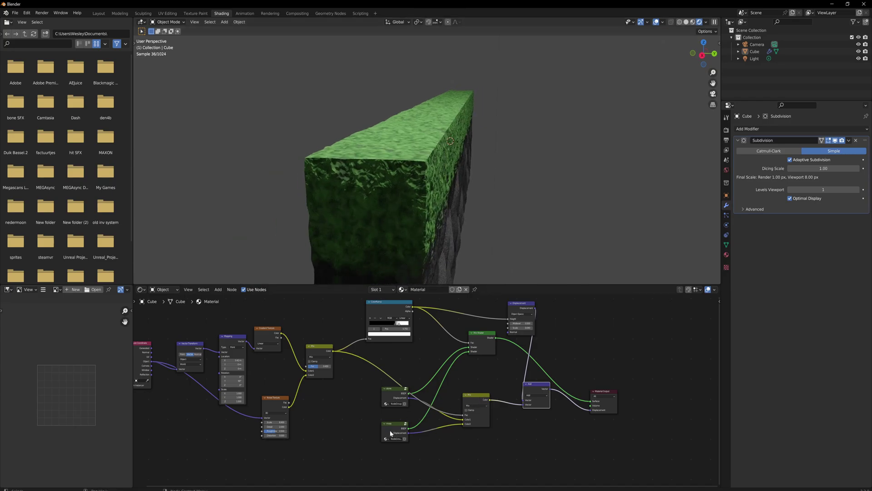
# Open the moss node group and reduce its Displacement node's scale
pyautogui.click(405, 424)
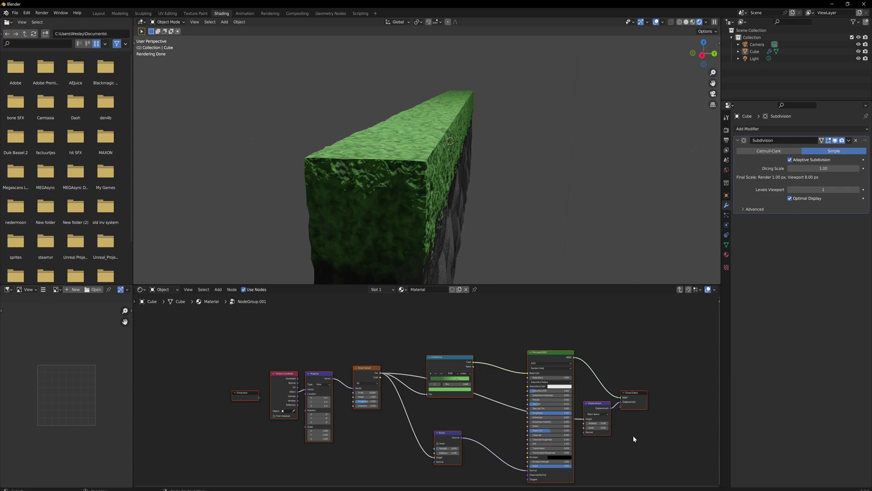
pyautogui.moveTo(599, 428); pyautogui.dragTo(586, 427)
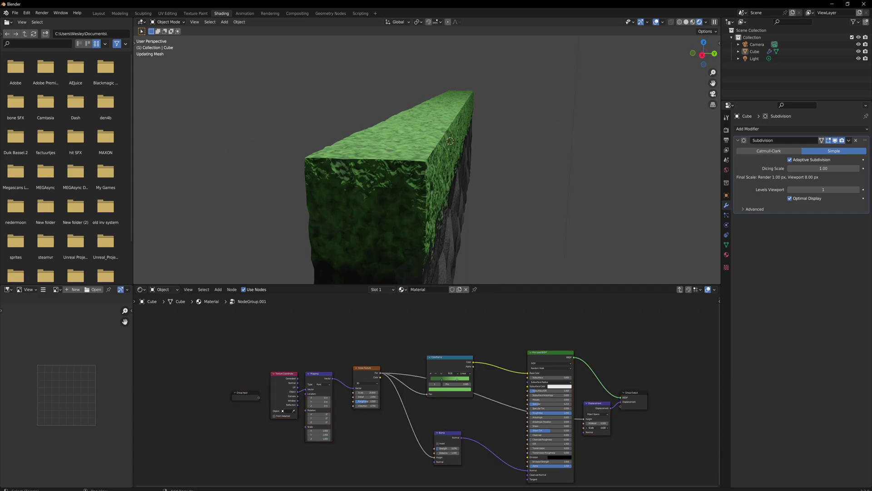
# Group the mask nodes, label the group "blend" in the main material tree, and align it above the stone and moss groups
pyautogui.moveTo(595, 195); pyautogui.dragTo(492, 205, button='middle')
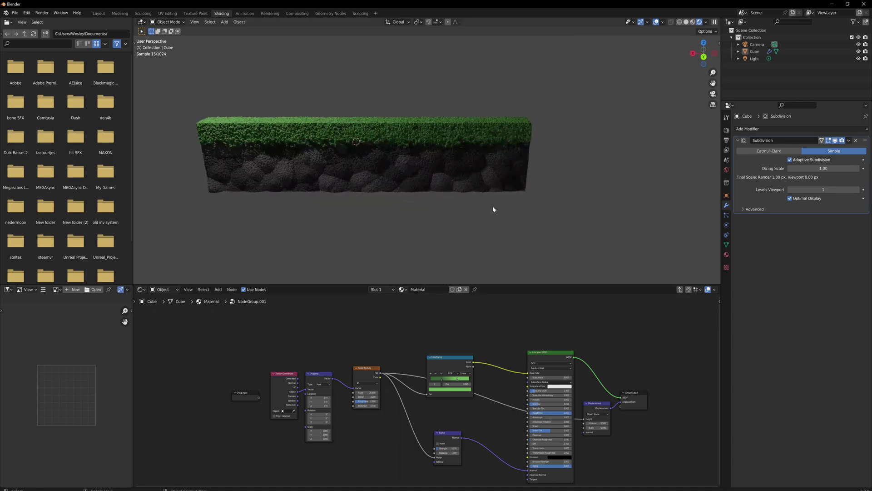
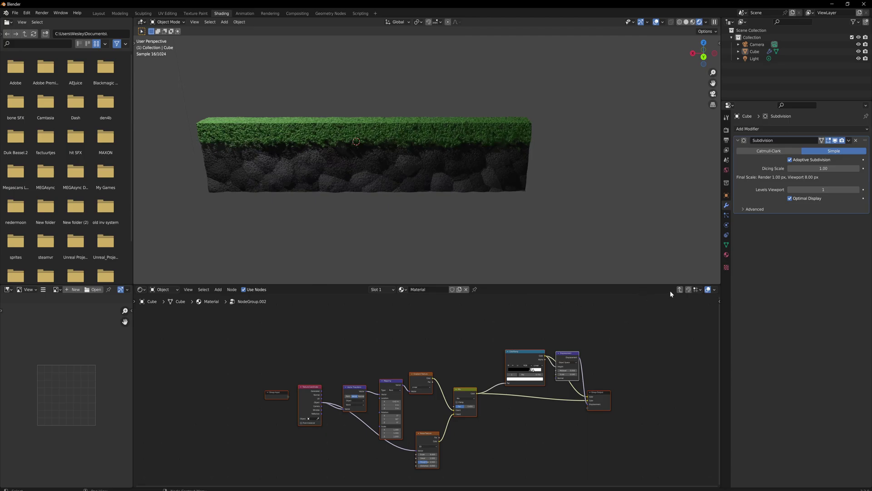
pyautogui.click(680, 289)
pyautogui.press('F2')
pyautogui.write('grass')
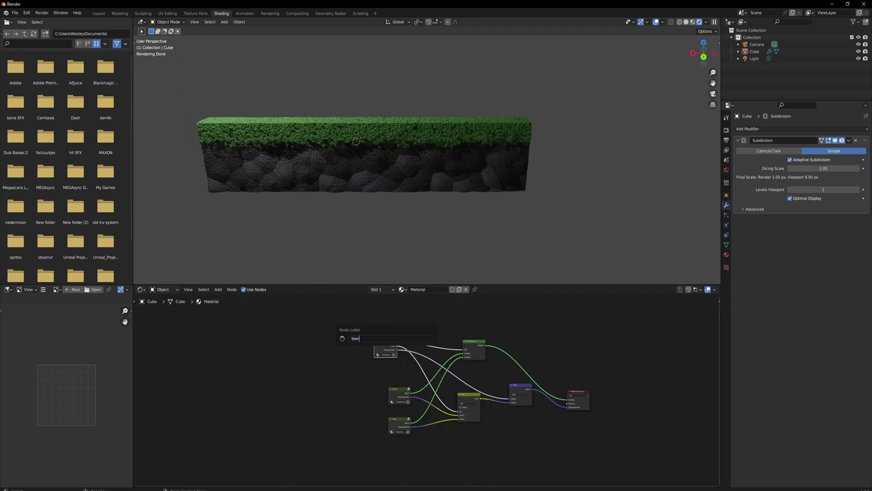
pyautogui.press('Return')
pyautogui.moveTo(387, 337); pyautogui.dragTo(402, 340)
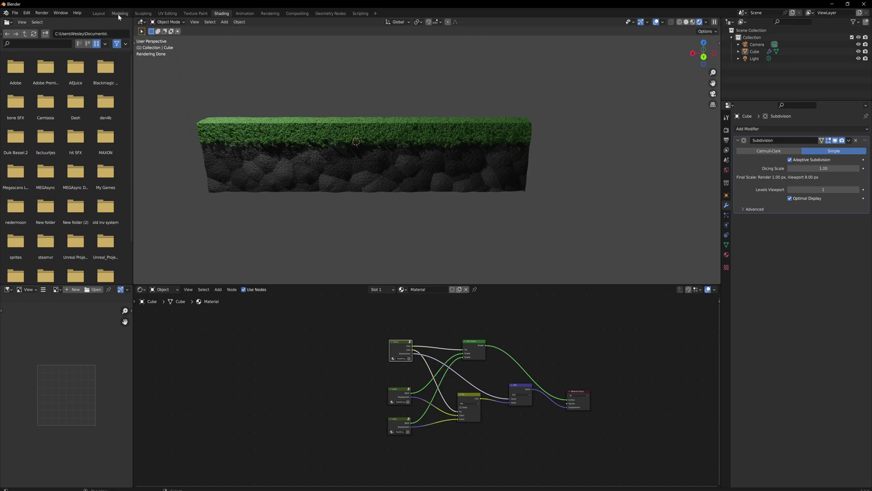
# In the Layout workspace, add a torus and raise it above the wall to about 2.18 m on Z
pyautogui.click(99, 13)
pyautogui.hotkey('shift', 'a')
pyautogui.moveTo(454, 249)
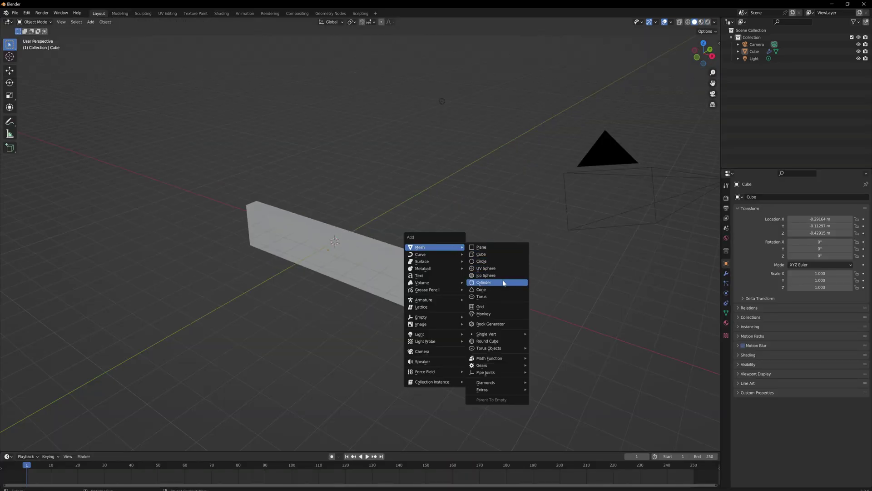
pyautogui.click(504, 296)
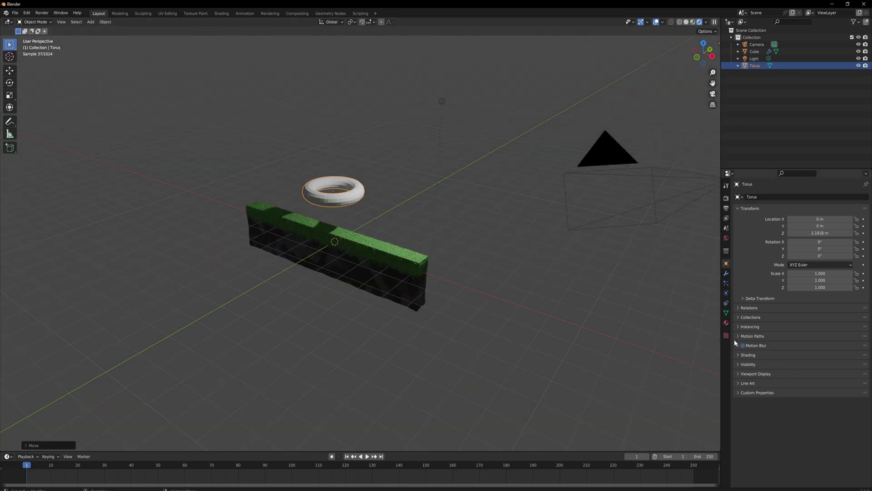
# Assign the wall's existing material to the torus and make it a single-user copy
pyautogui.click(725, 322)
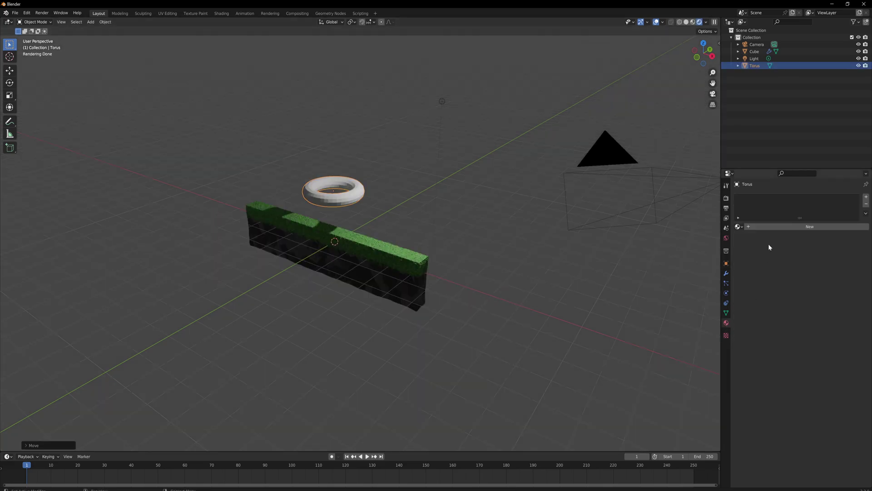
pyautogui.click(739, 227)
pyautogui.click(753, 237)
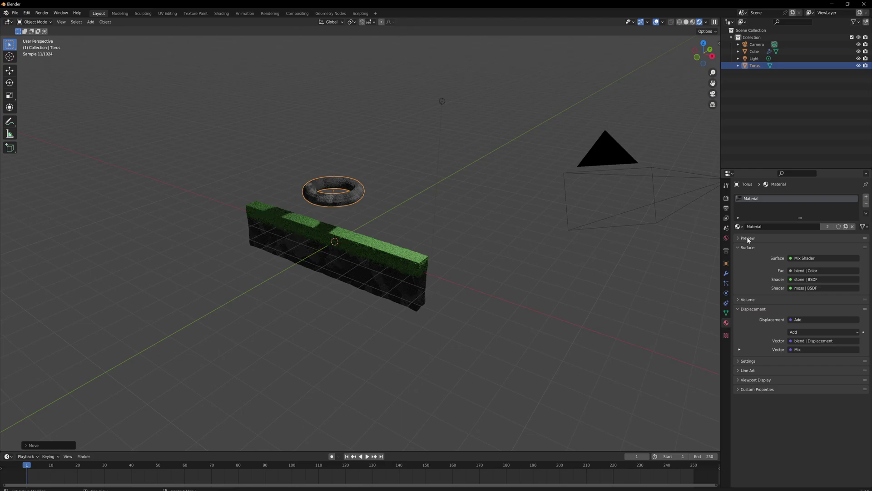
pyautogui.scroll(5, 432, 201)
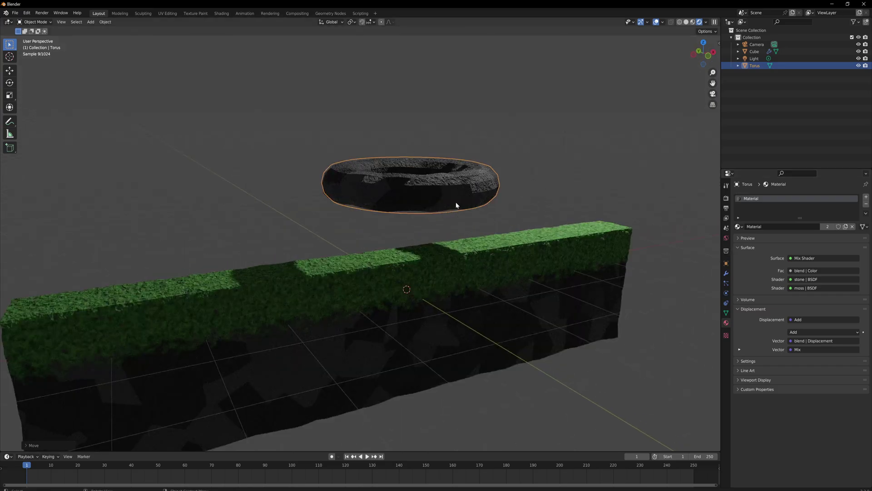
pyautogui.click(845, 227)
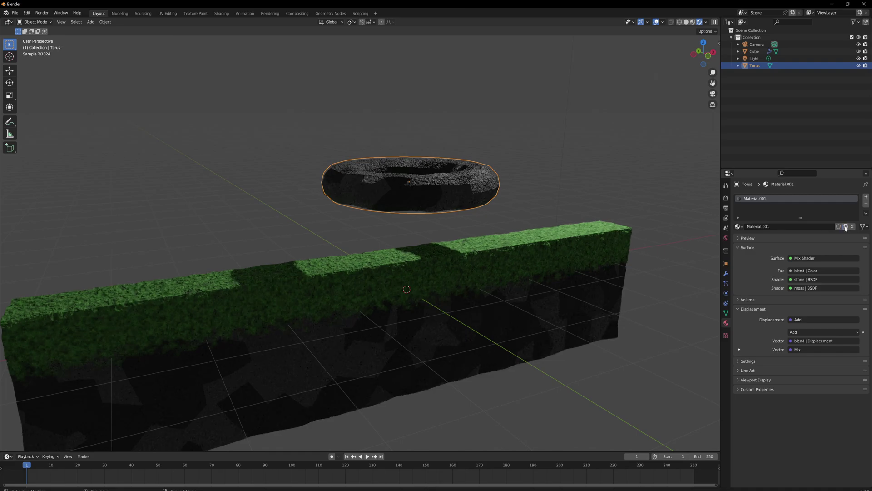
# Inside the blend group of the torus's material, shift the ColorRamp stops toward the black end to extend the moss, and inspect the torus
pyautogui.click(222, 14)
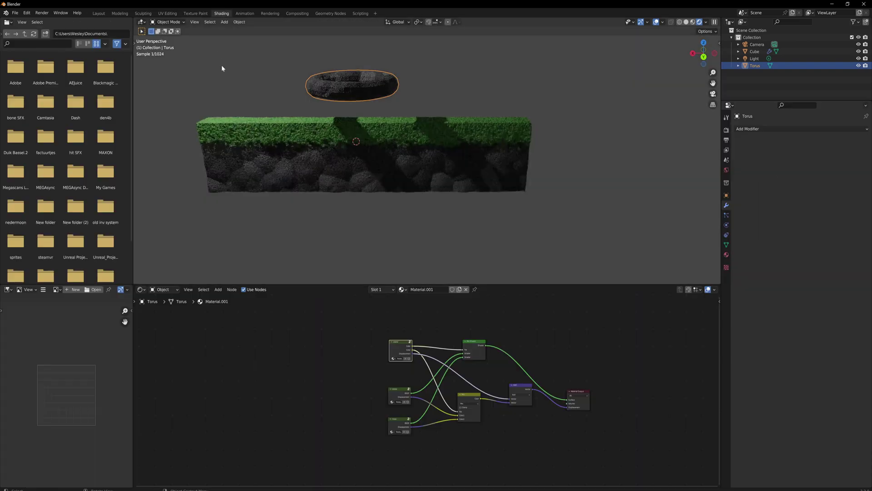
pyautogui.press('Tab')
pyautogui.click(415, 343)
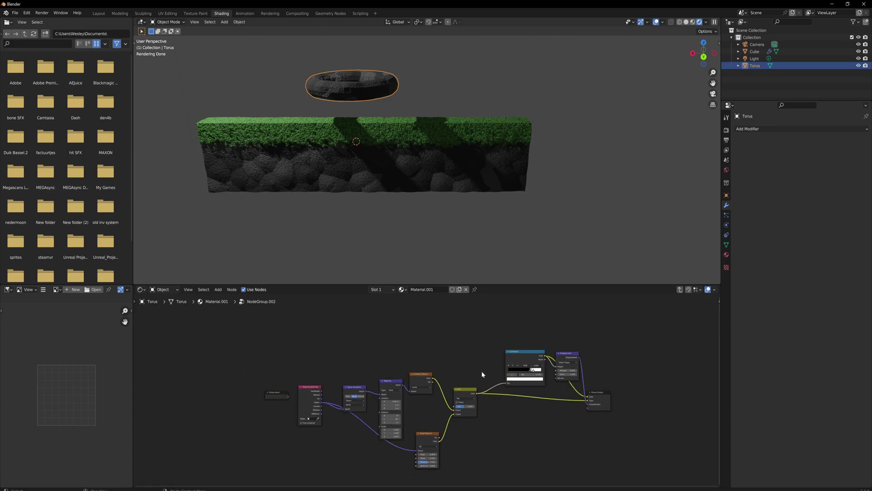
pyautogui.moveTo(531, 372); pyautogui.dragTo(513, 370)
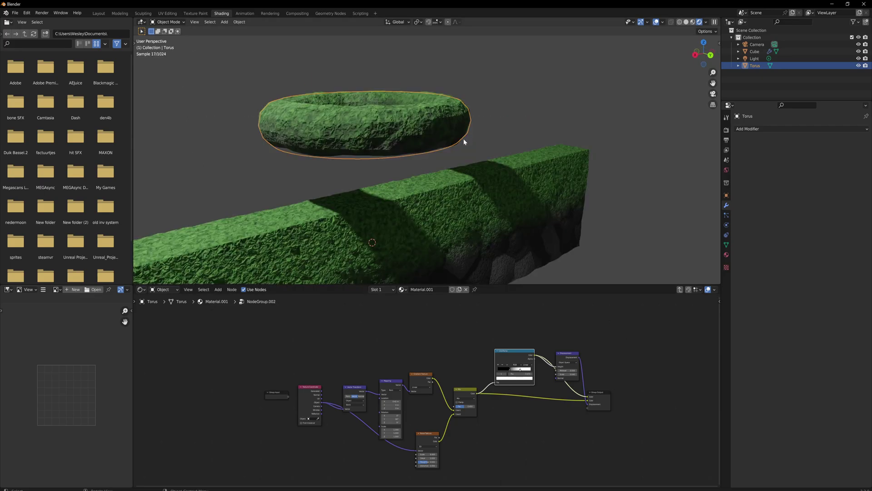
pyautogui.click(527, 117)
pyautogui.scroll(-5, 501, 122)
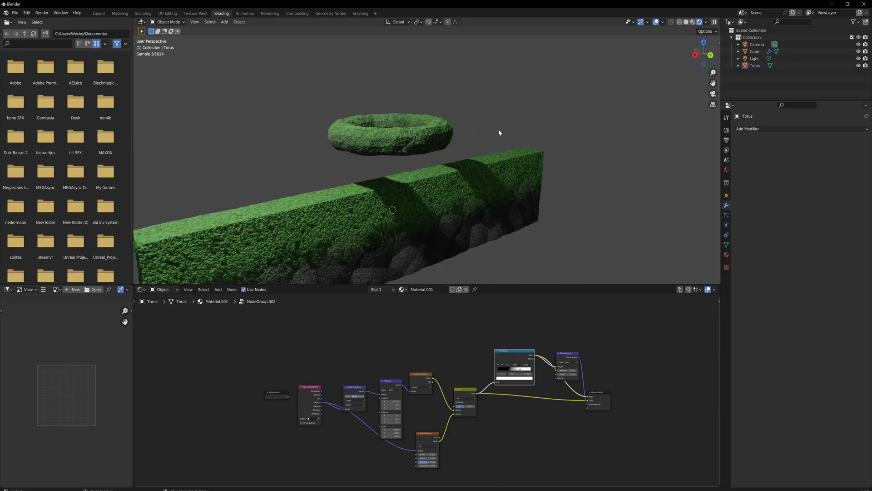